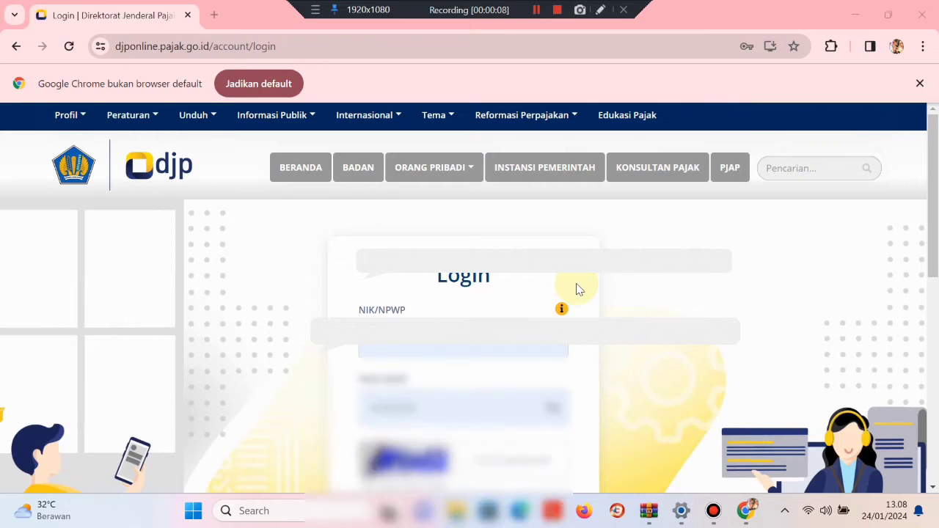
# Enter the captcha security code on the DJP Online login form and log in to the account
pyautogui.scroll(-2, 669, 294)
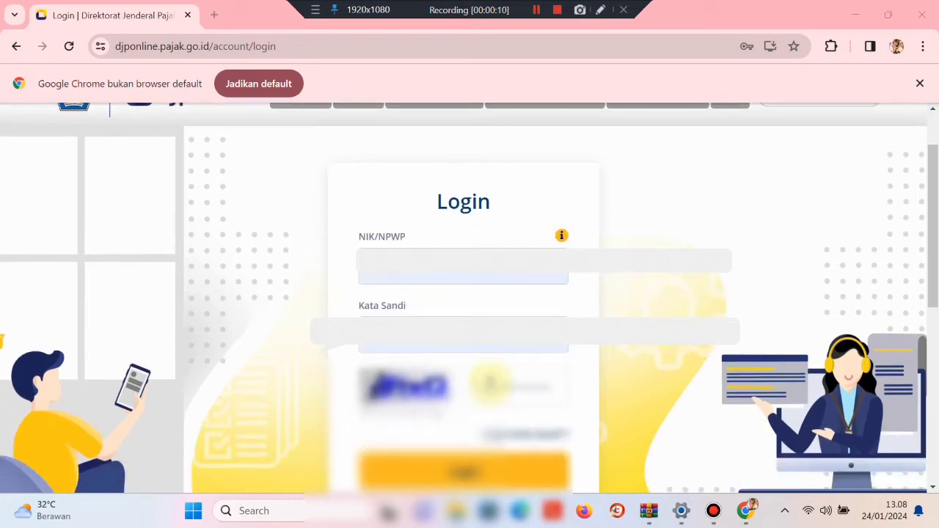
pyautogui.click(488, 381)
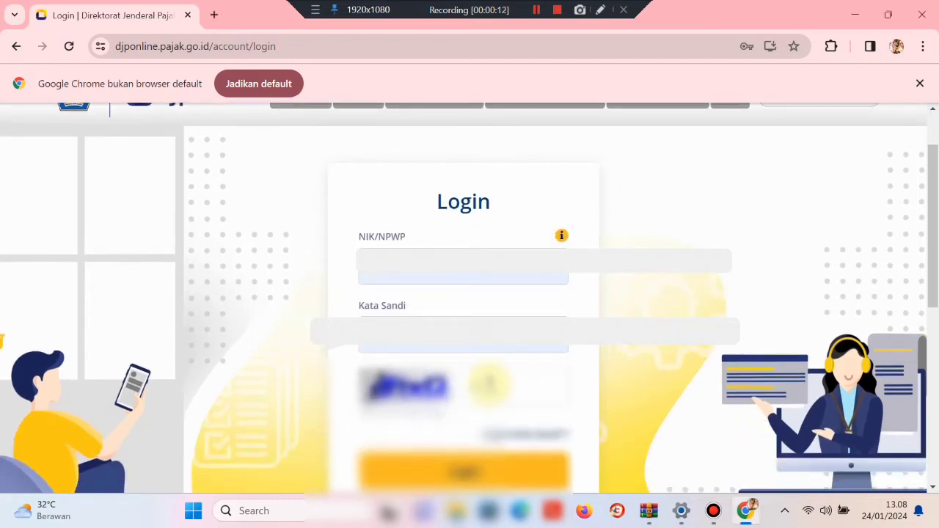
pyautogui.write('e4')
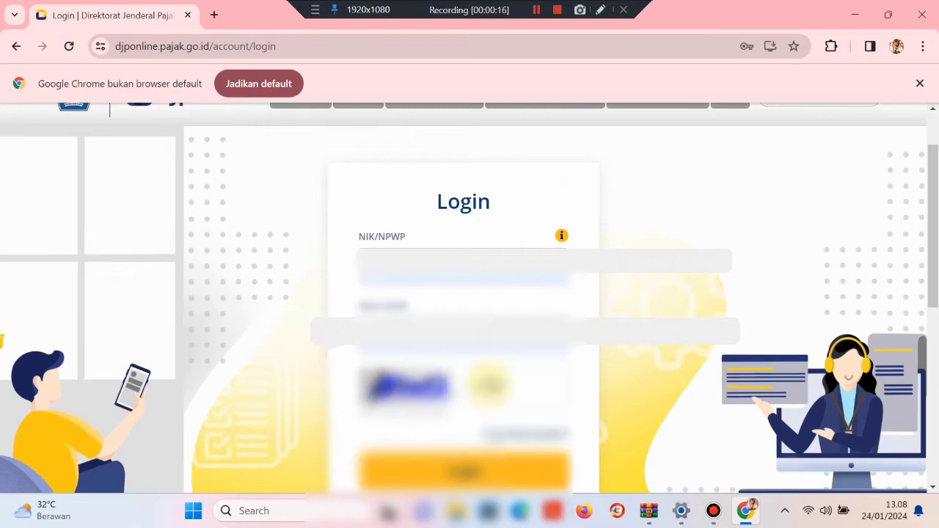
pyautogui.click(516, 460)
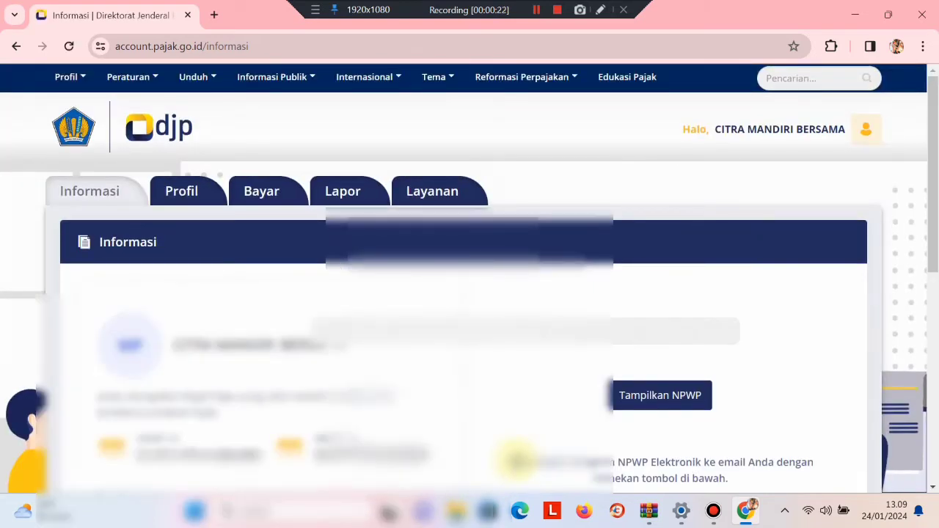
# Open the e-Form PDF service from the Lapor section for electronic SPT filing
pyautogui.scroll(-1, 505, 389)
pyautogui.scroll(-1, 470, 294)
pyautogui.scroll(1, 470, 294)
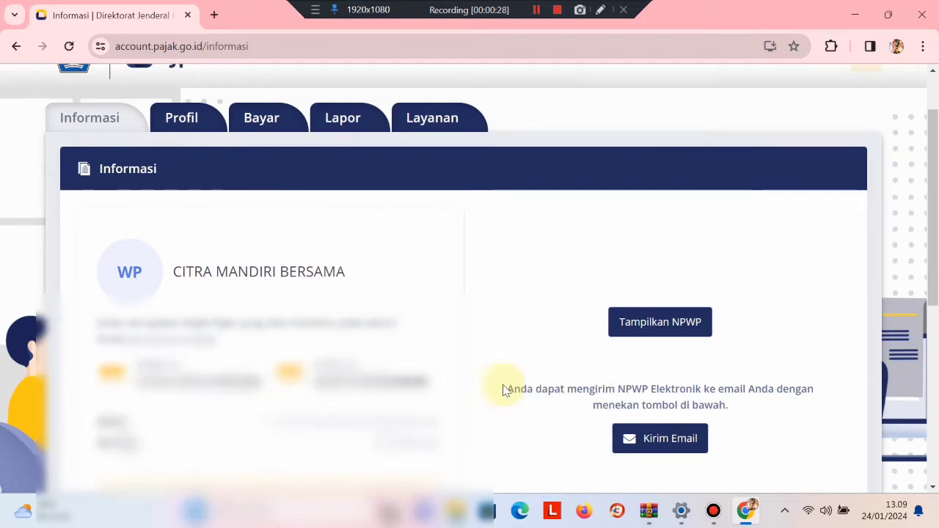
pyautogui.click(341, 125)
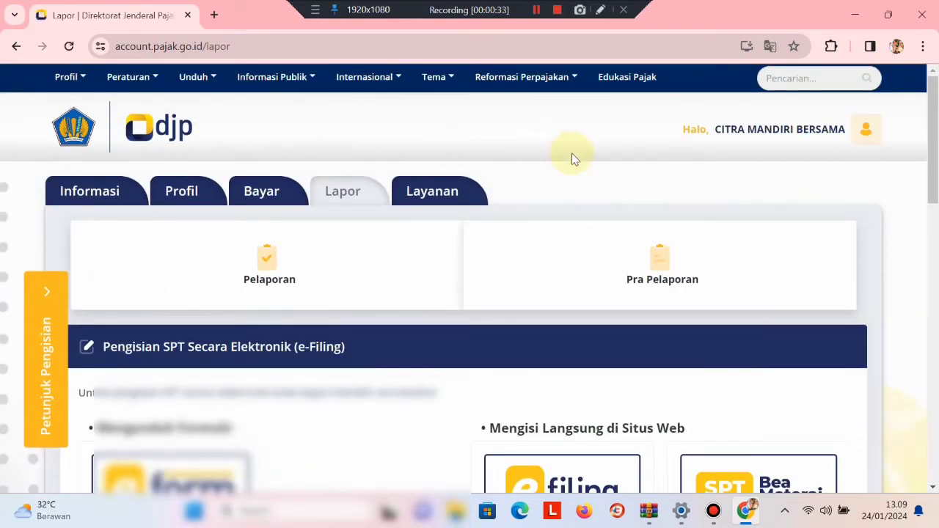
pyautogui.scroll(-3, 580, 176)
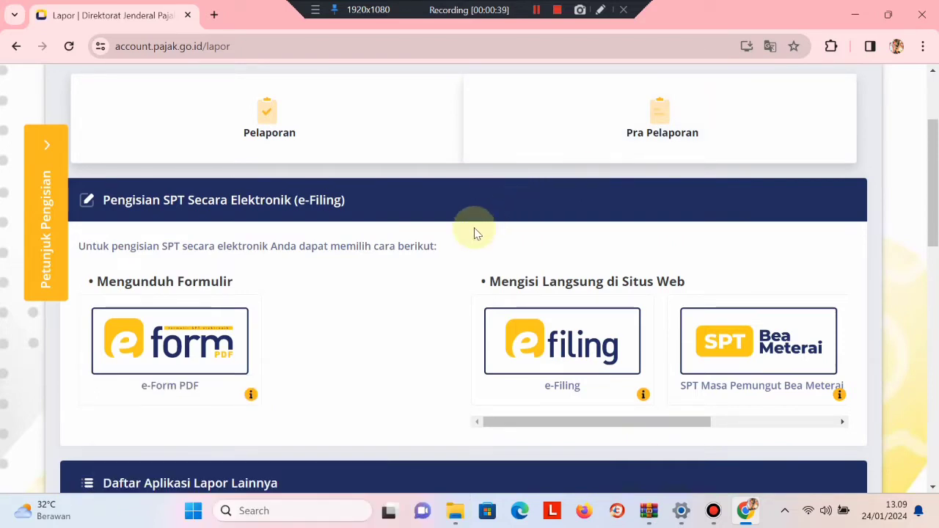
pyautogui.scroll(3, 176, 317)
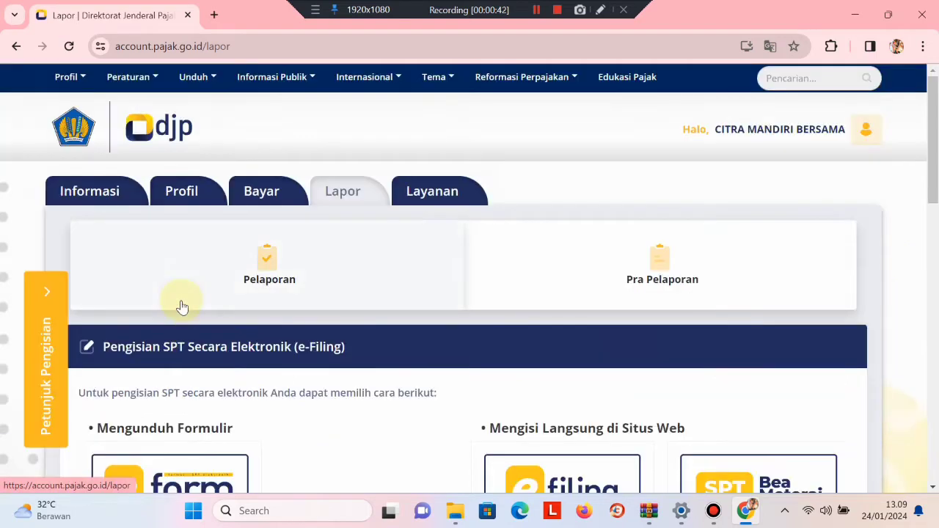
pyautogui.scroll(-1, 212, 473)
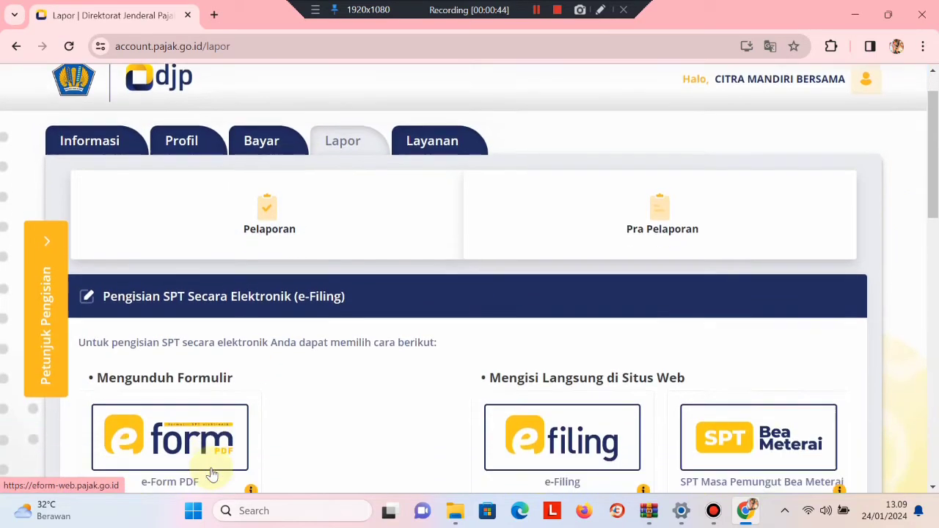
pyautogui.click(176, 424)
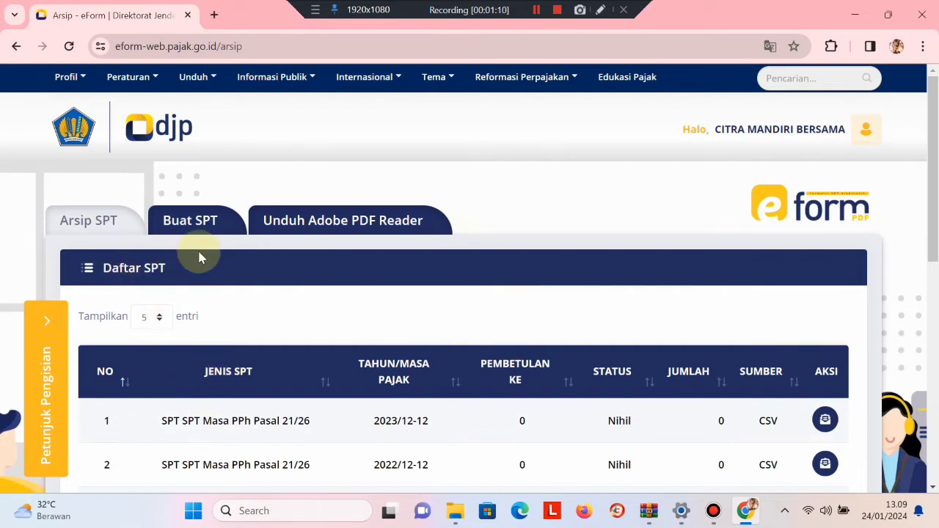
# Open the Adobe Acrobat Reader DC download page from the e-Form viewer information
pyautogui.click(369, 225)
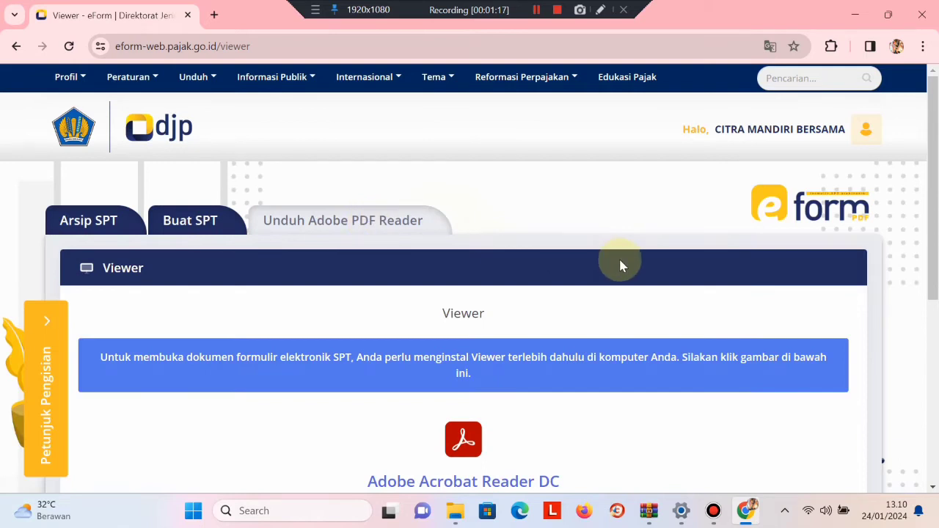
pyautogui.scroll(-2, 621, 262)
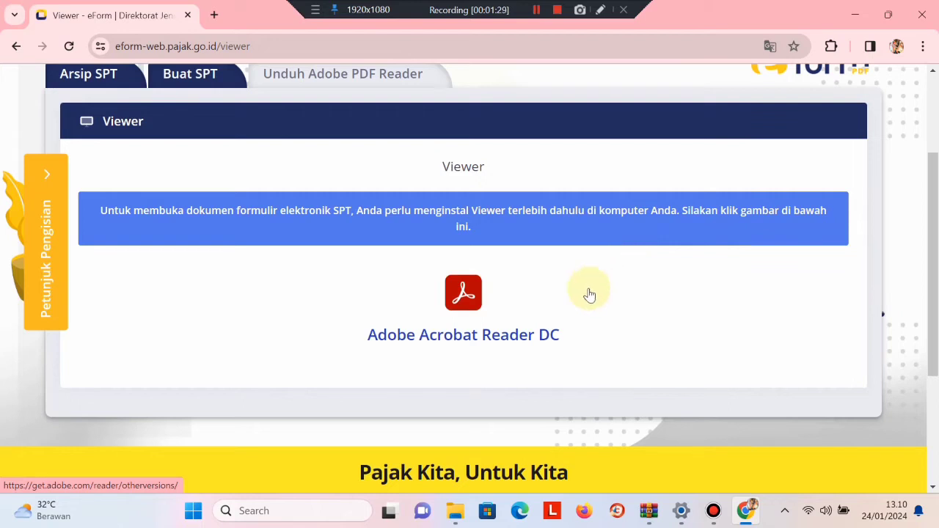
pyautogui.click(457, 339)
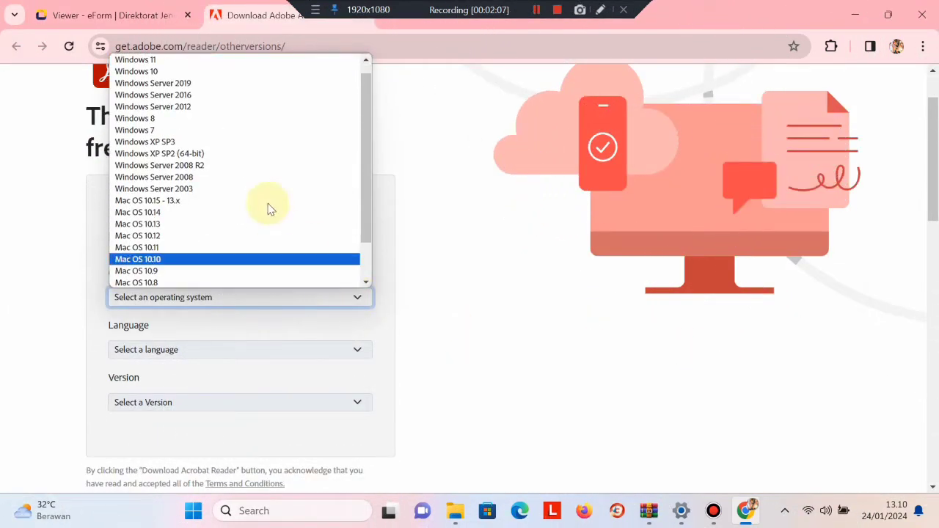
# Download Acrobat Reader for Windows 11 in English, choosing the English Windows (64Bit) version
pyautogui.click(200, 69)
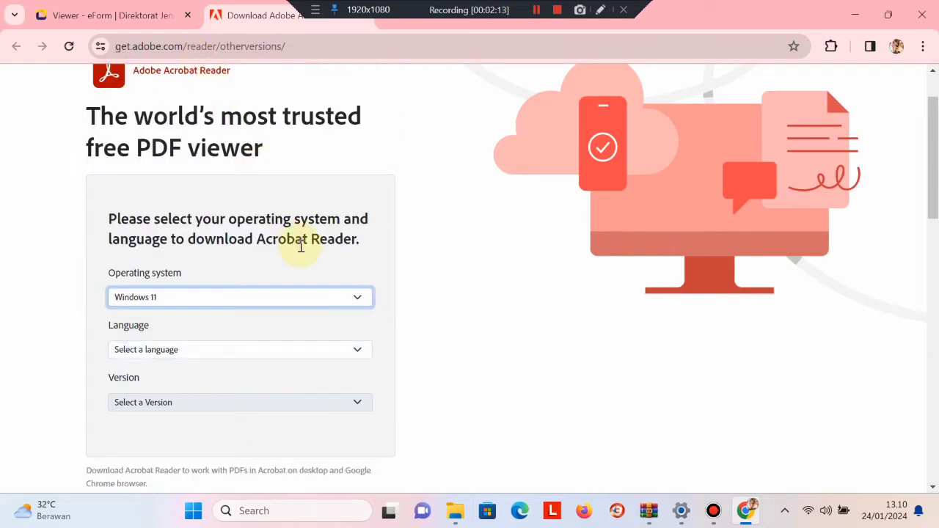
pyautogui.click(358, 352)
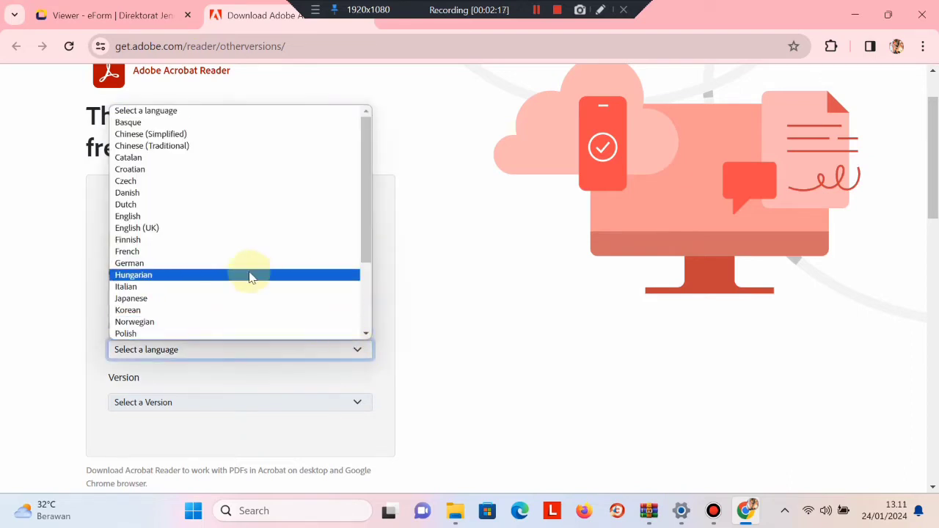
pyautogui.click(226, 219)
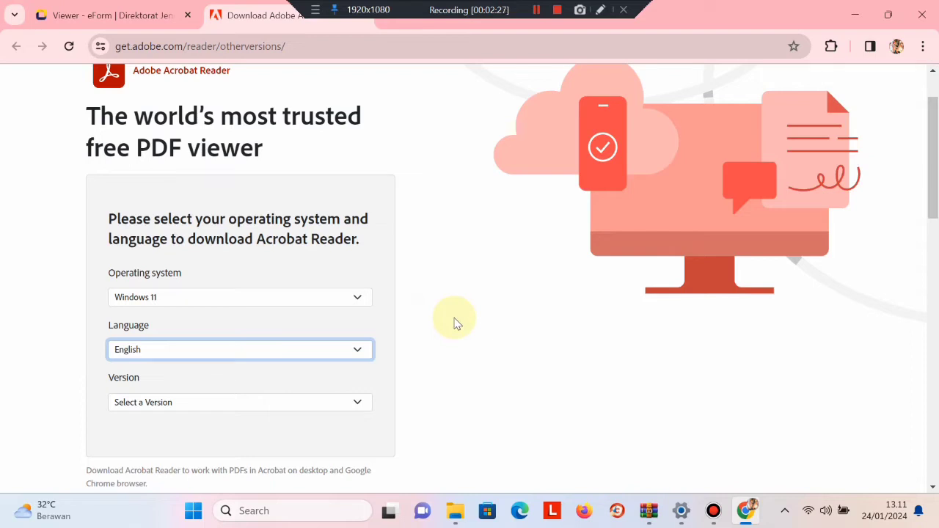
pyautogui.click(356, 404)
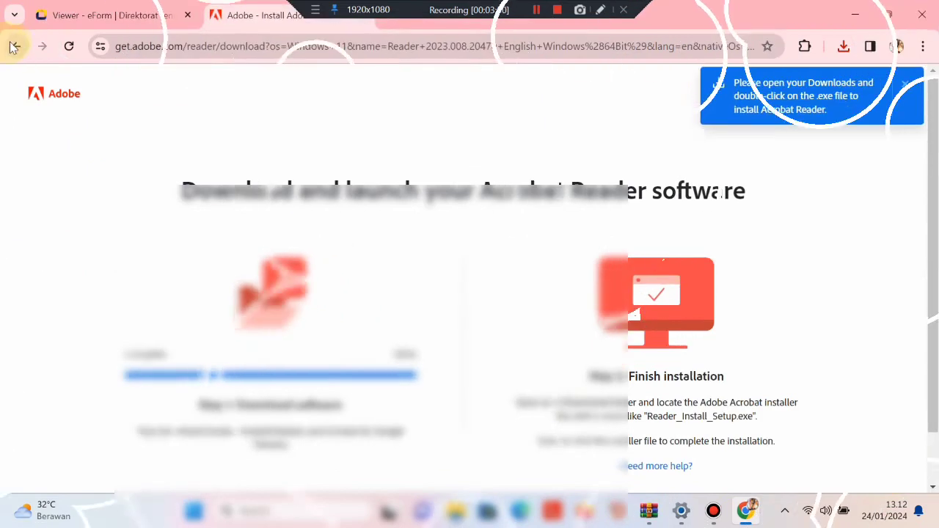
# Return to the e-Form site's SPT archive and open the Buat SPT form for creating a return
pyautogui.click(87, 16)
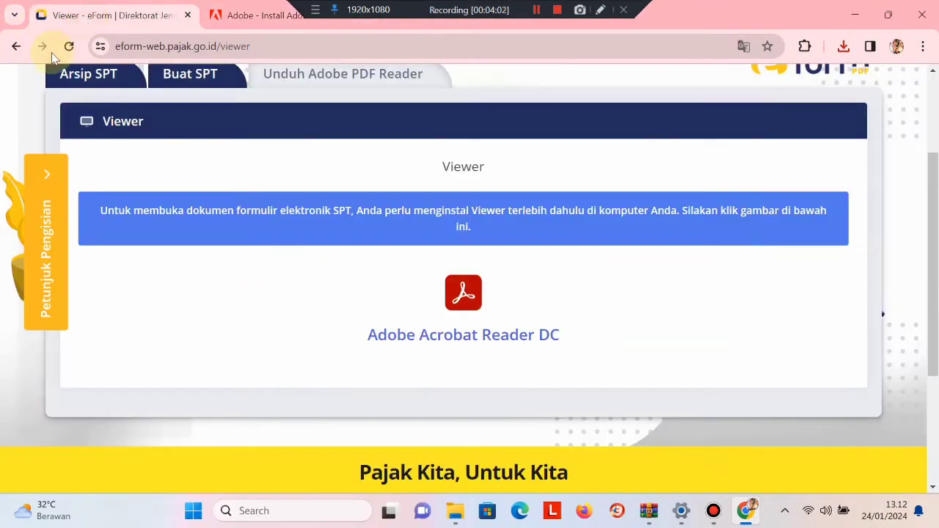
pyautogui.click(15, 47)
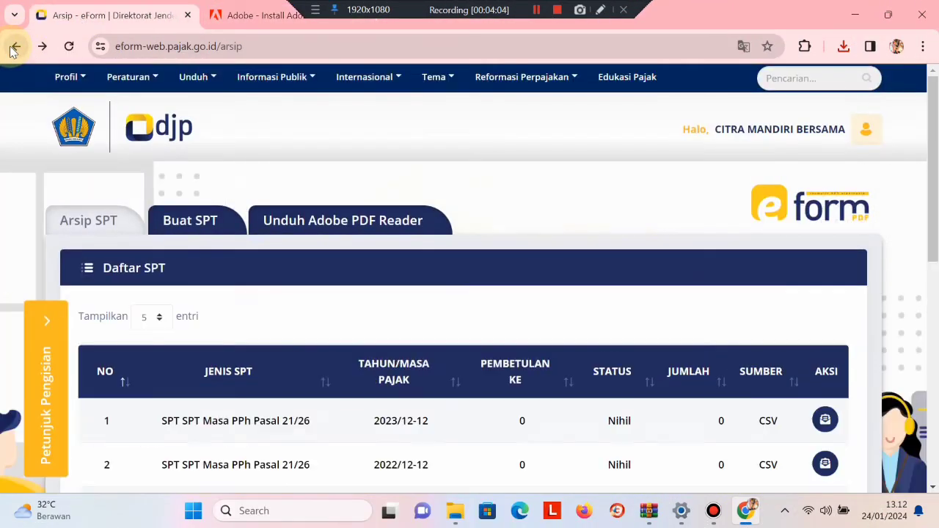
pyautogui.moveTo(126, 103)
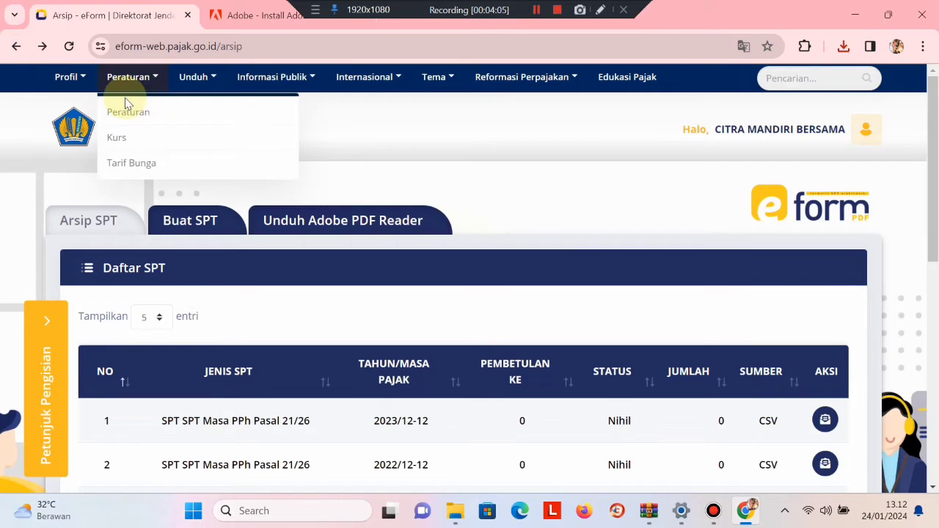
pyautogui.click(193, 218)
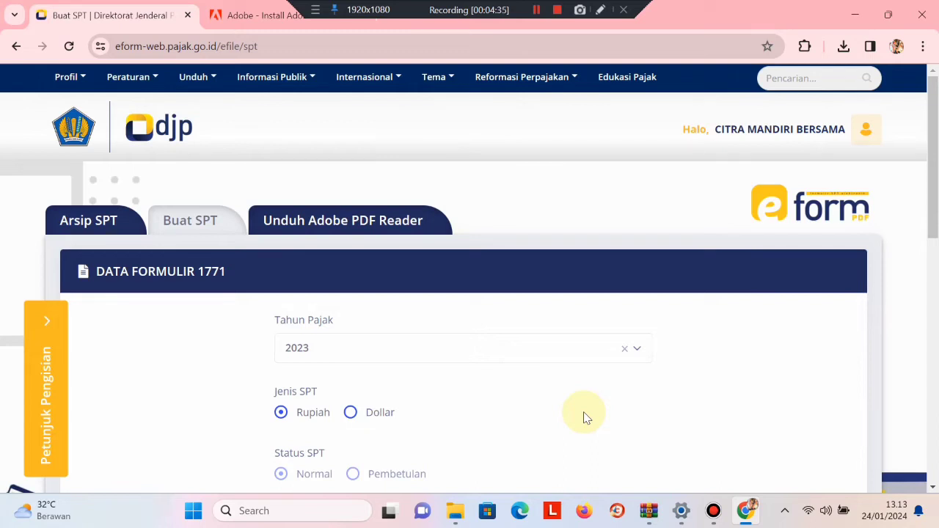
# Download the 2023 Form 1771 in Rupiah with normal status and token delivery by email, and dismiss the success dialog
pyautogui.scroll(-1, 585, 417)
pyautogui.scroll(-1, 586, 418)
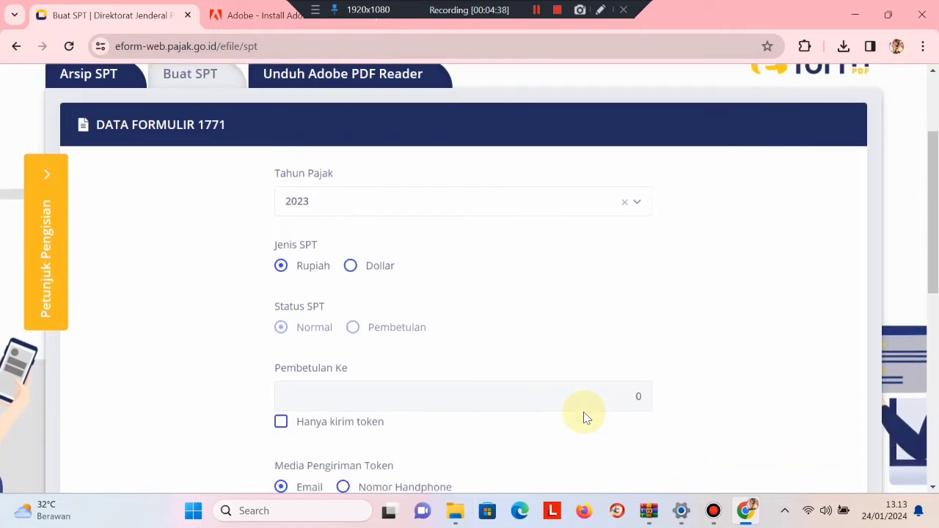
pyautogui.scroll(-1, 431, 383)
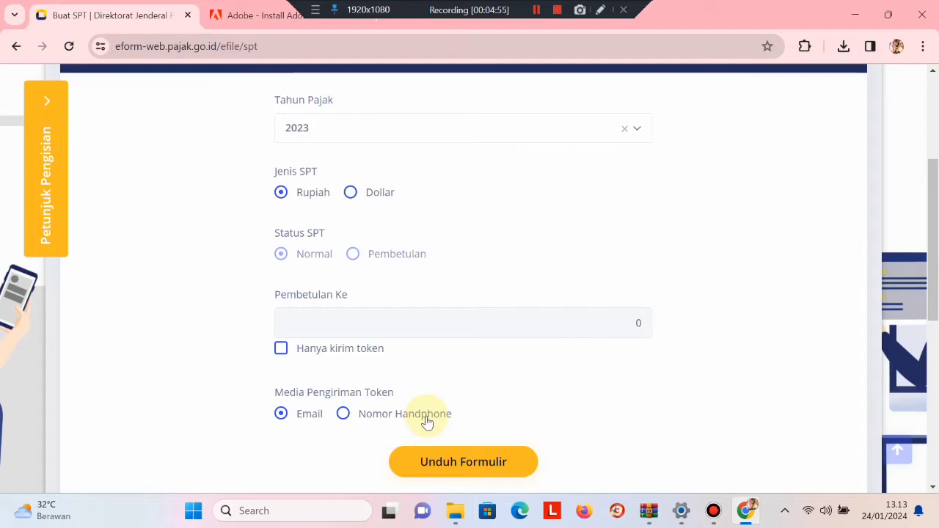
pyautogui.scroll(-1, 426, 421)
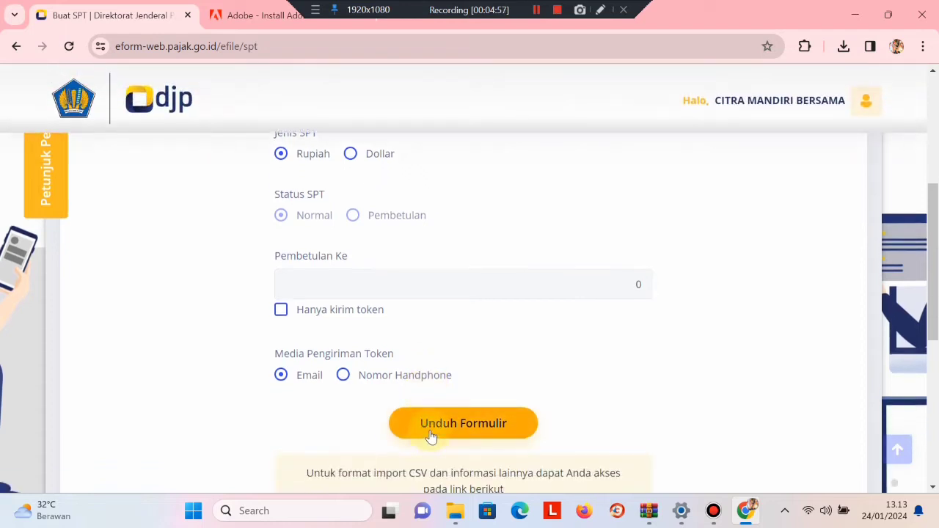
pyautogui.click(431, 434)
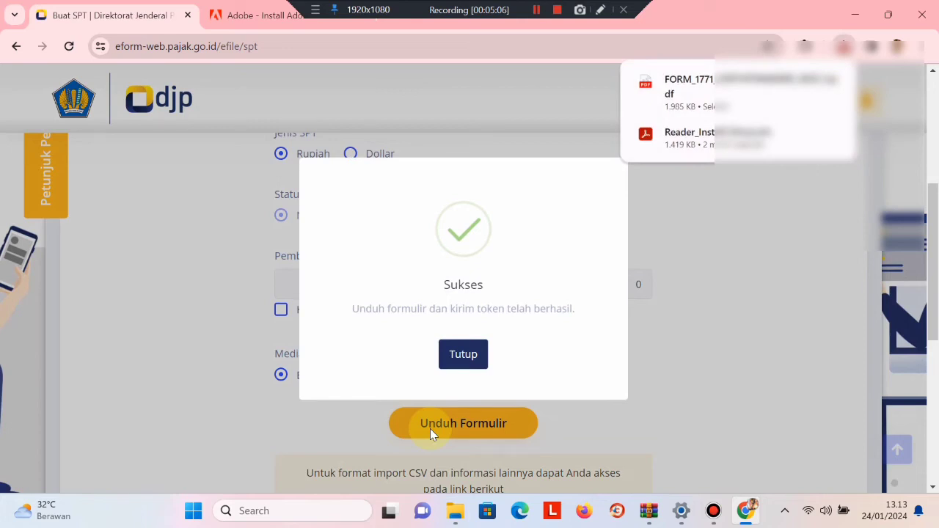
pyautogui.click(476, 359)
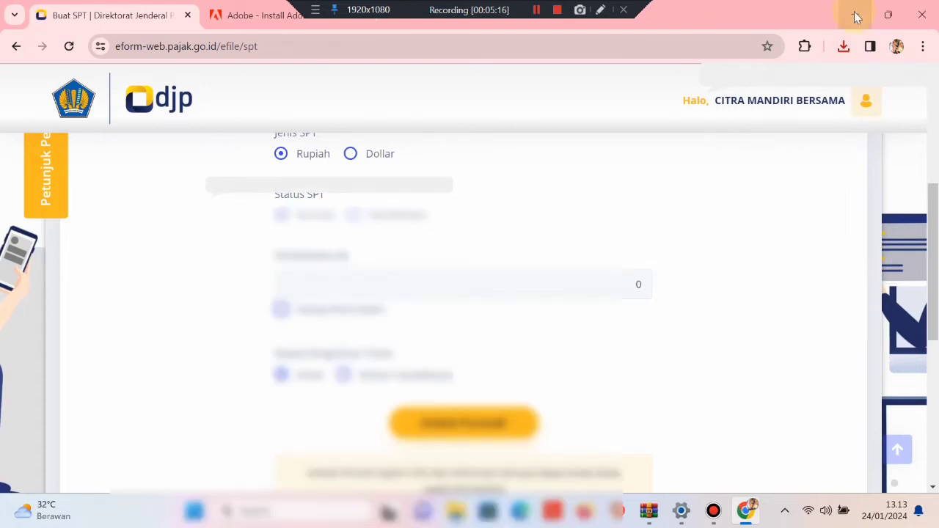
# Minimize the browser and open the downloaded FORM_1771 PDF from the Downloads folder
pyautogui.click(856, 16)
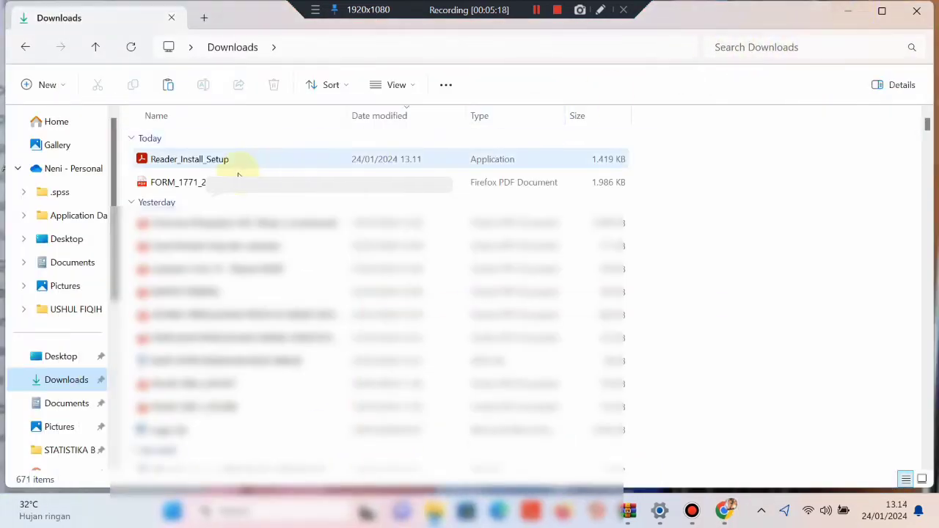
pyautogui.click(167, 182)
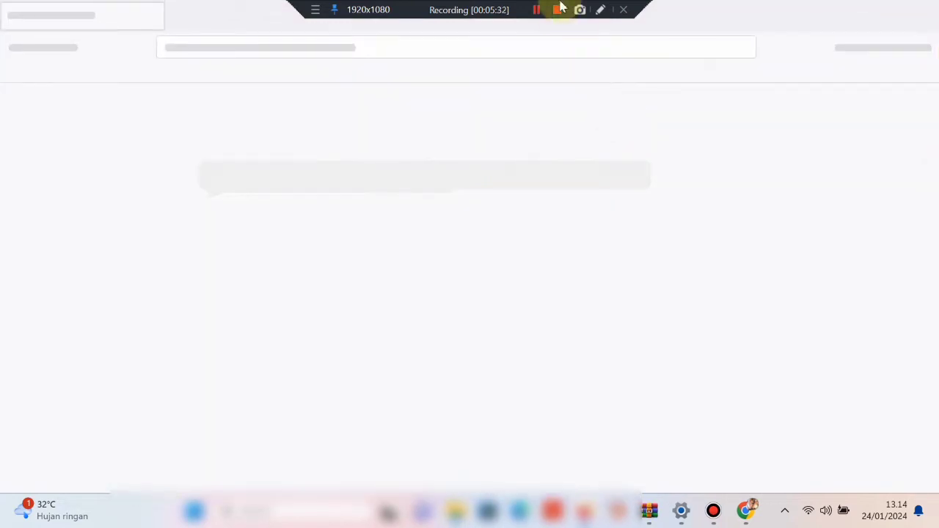
pyautogui.click(557, 10)
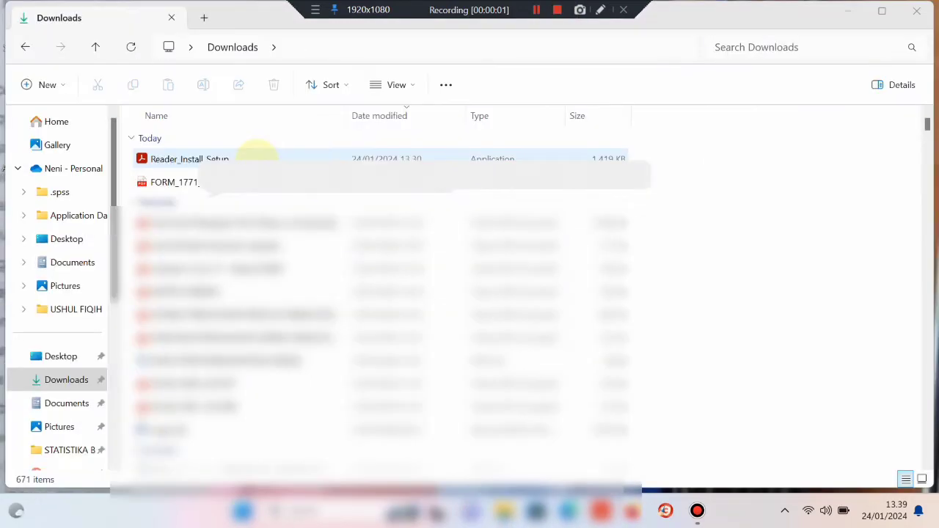
# Run the Reader_Install_Setup installer in the Downloads folder as administrator
pyautogui.rightClick(256, 156)
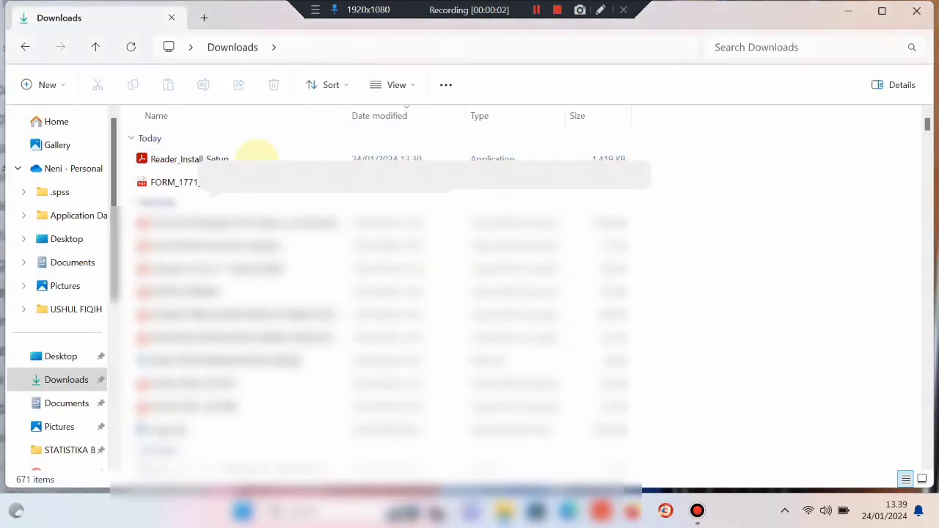
pyautogui.click(220, 154)
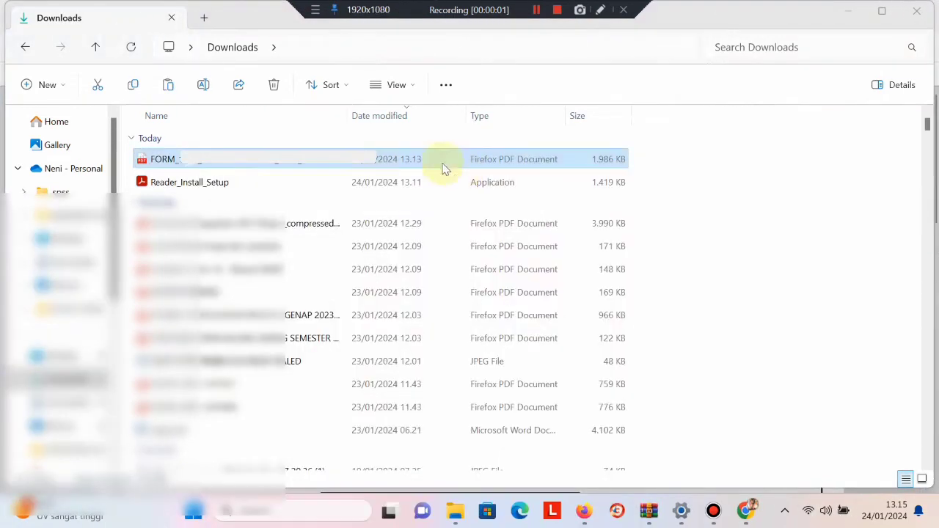
pyautogui.click(279, 179)
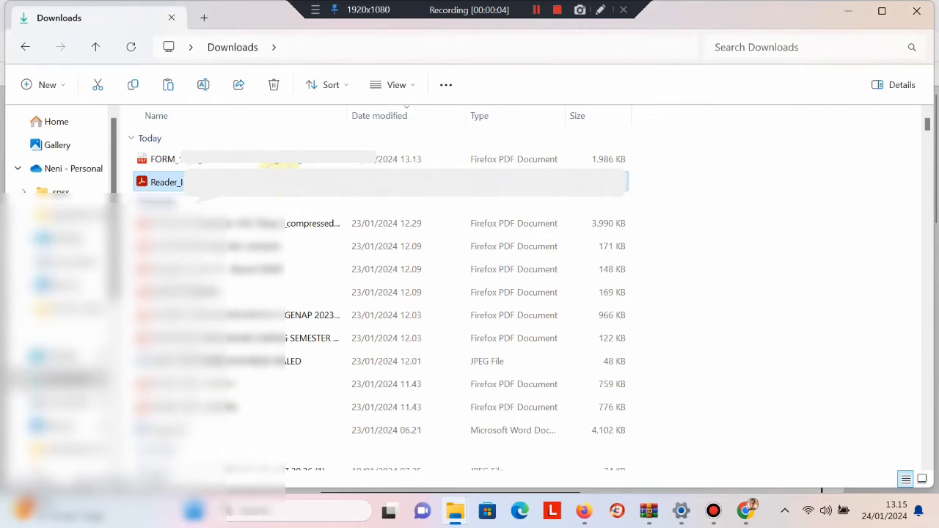
pyautogui.rightClick(279, 168)
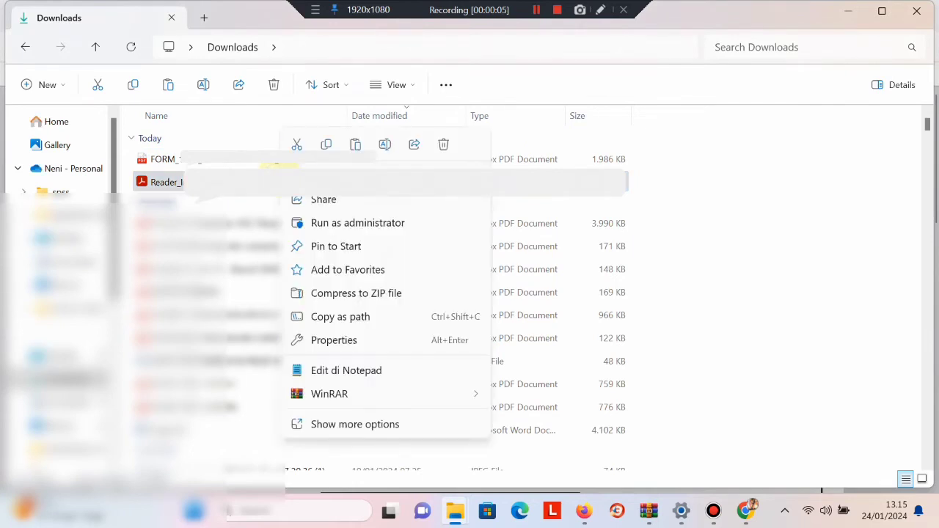
pyautogui.click(357, 222)
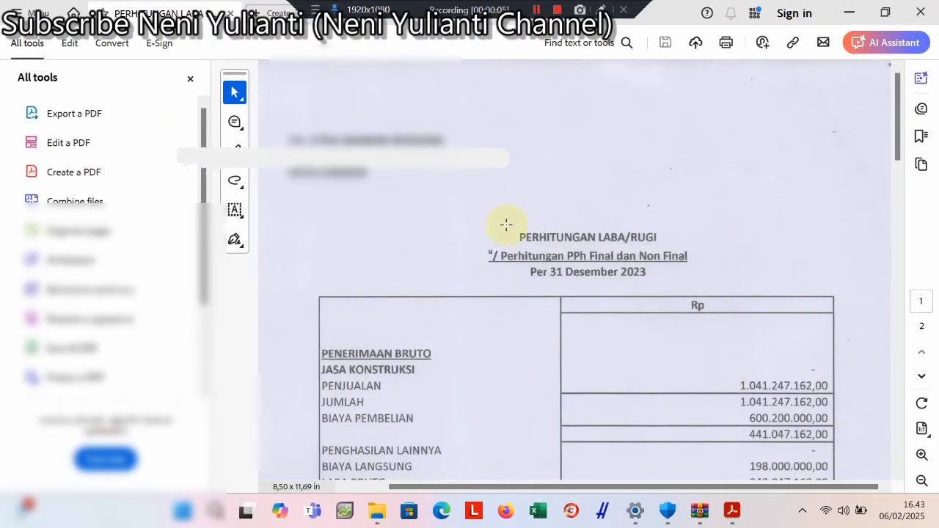
# Examine the profit/loss statement per 31 Desember 2023 and the balance sheet (Neraca) on the second page
pyautogui.moveTo(502, 222); pyautogui.dragTo(665, 277)
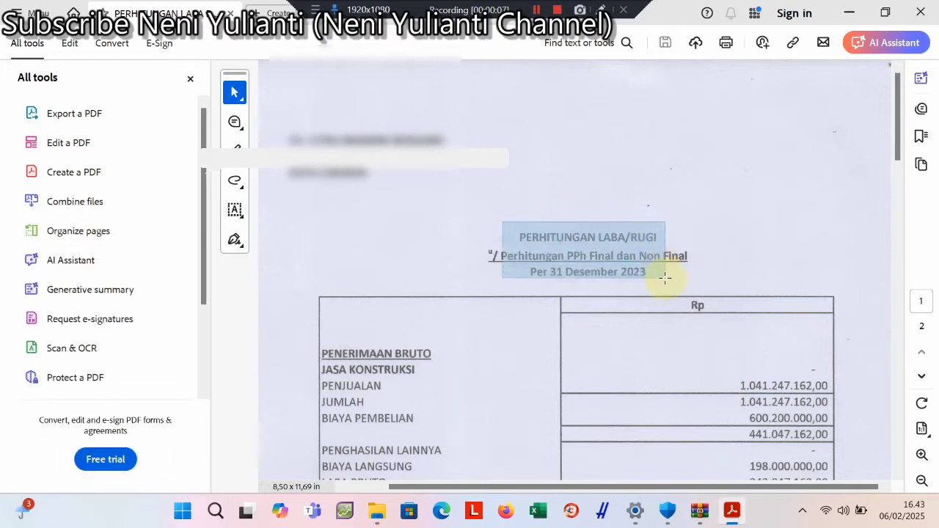
pyautogui.click(768, 243)
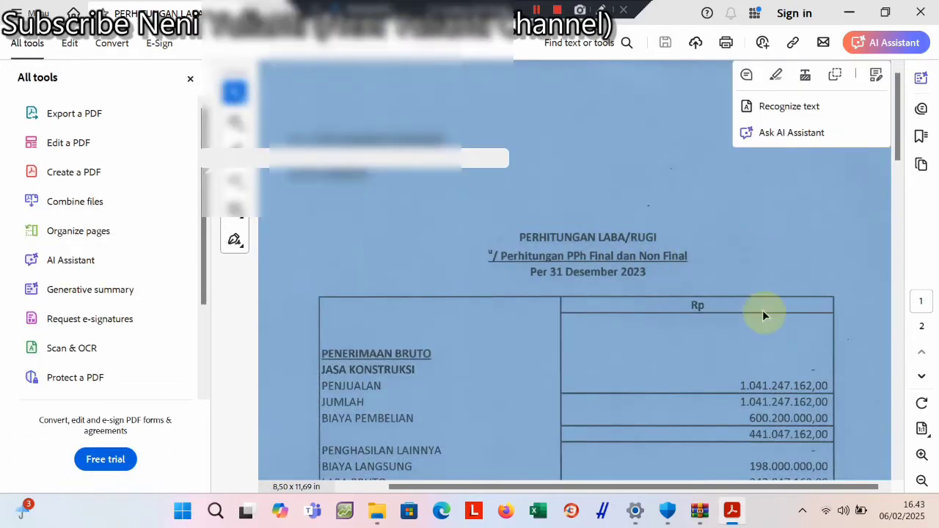
pyautogui.click(729, 236)
pyautogui.scroll(-3, 772, 284)
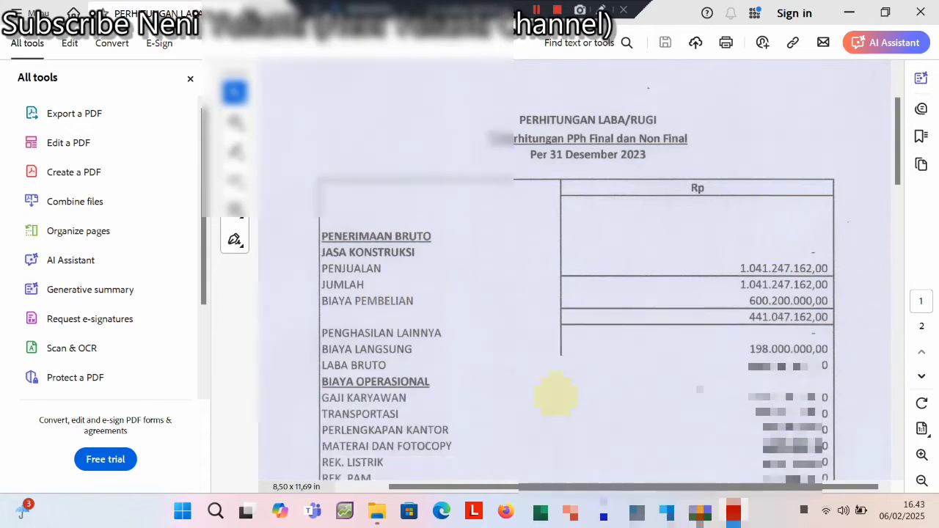
pyautogui.scroll(-10, 556, 396)
pyautogui.scroll(-20, 555, 396)
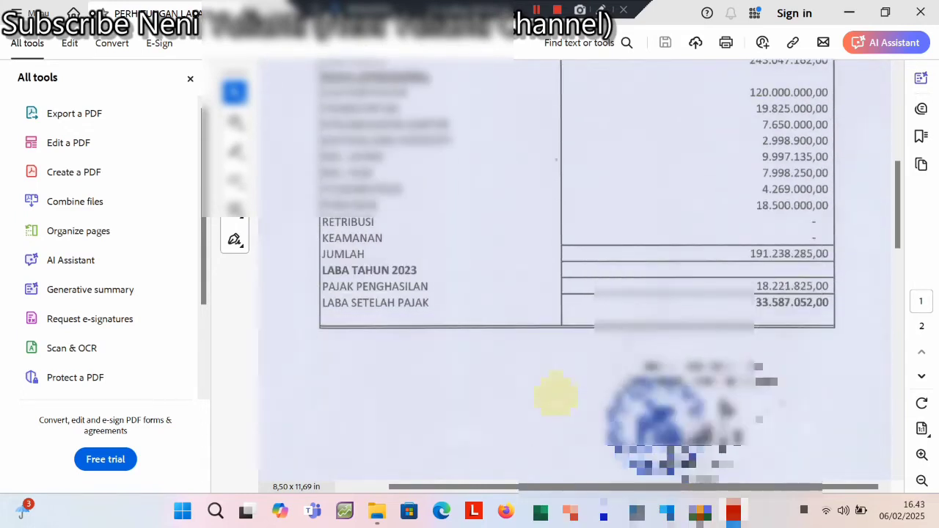
pyautogui.scroll(-11, 556, 396)
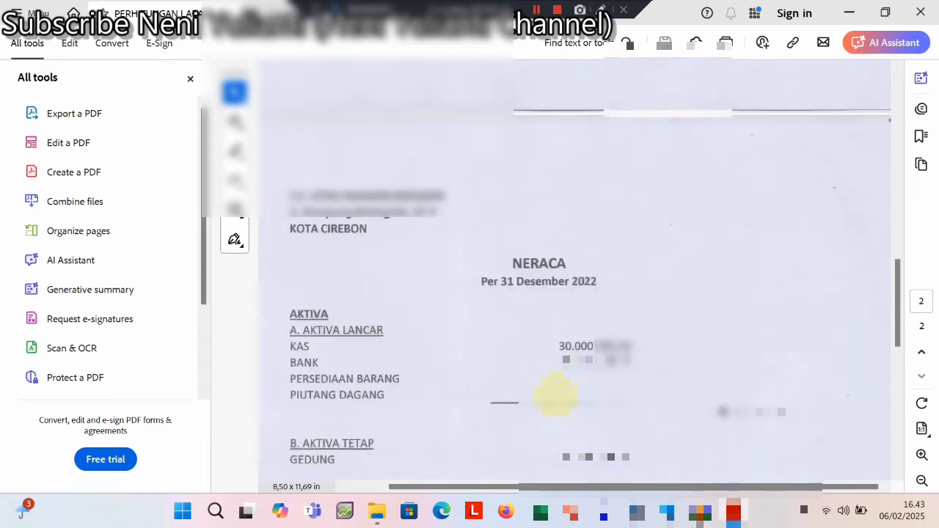
pyautogui.scroll(-17, 556, 396)
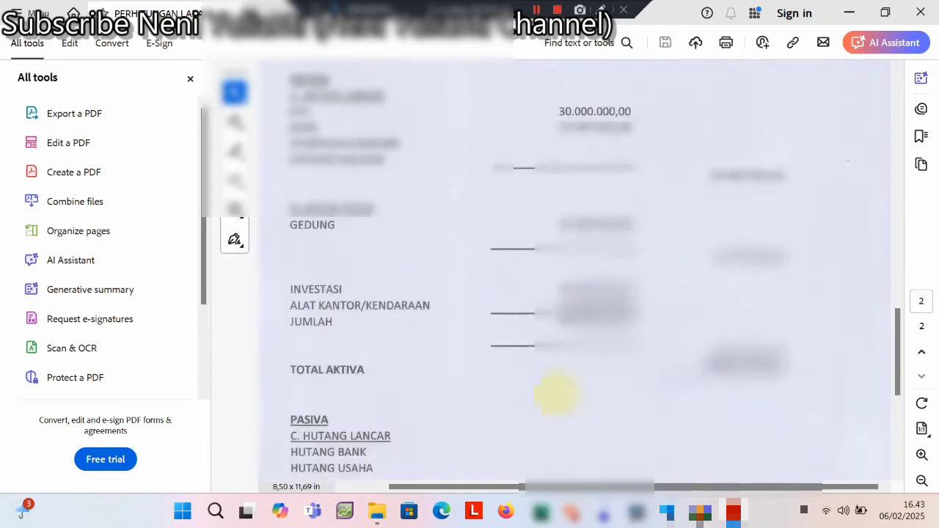
pyautogui.scroll(-4, 556, 396)
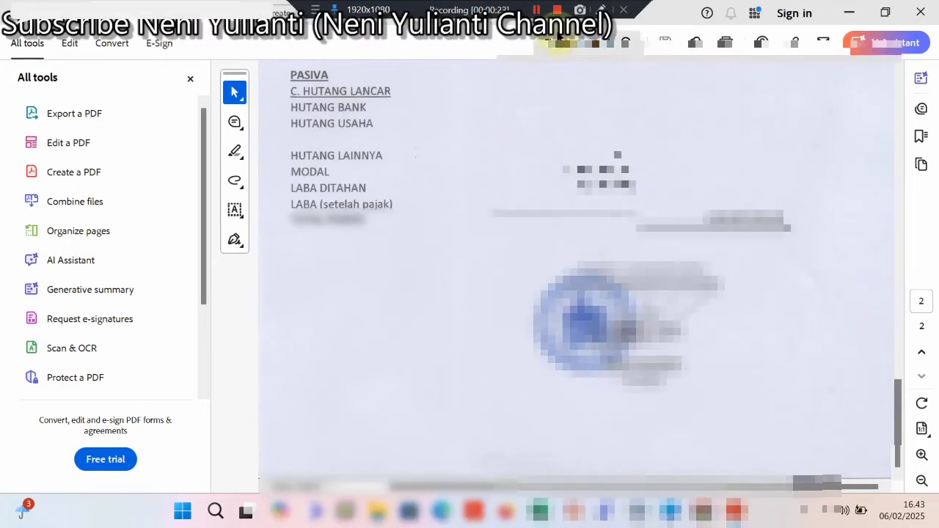
pyautogui.scroll(20, 507, 198)
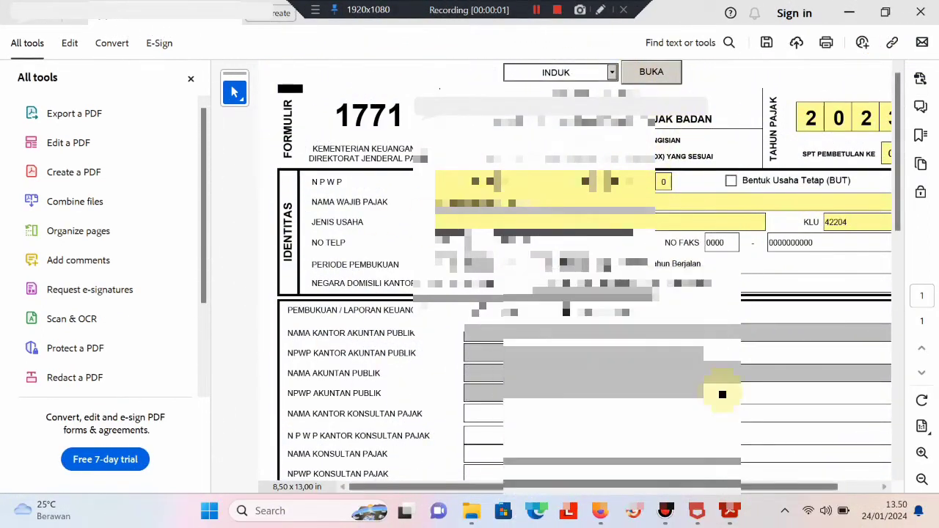
# Look over the main 1771 form and open Lampiran V from it
pyautogui.scroll(-3, 761, 325)
pyautogui.scroll(-20, 761, 325)
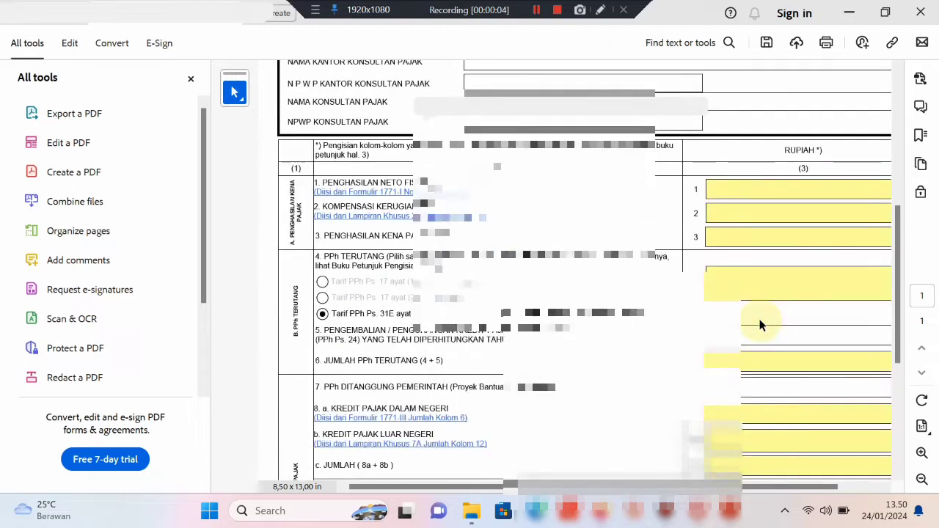
pyautogui.scroll(20, 761, 325)
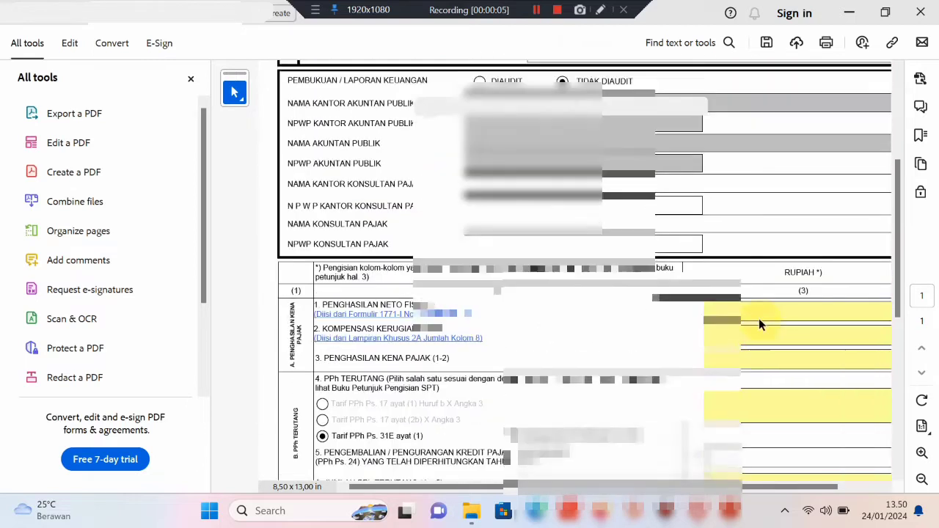
pyautogui.scroll(3, 753, 314)
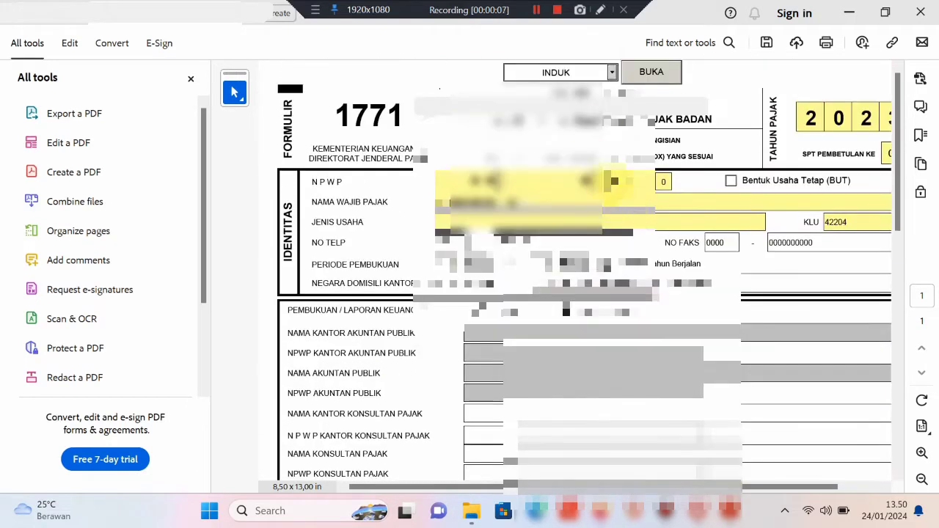
pyautogui.click(612, 72)
pyautogui.click(577, 147)
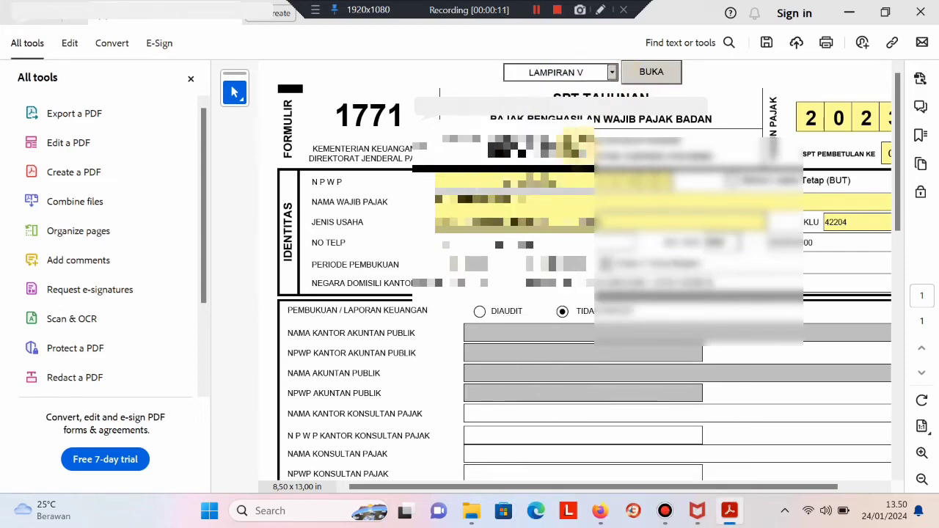
pyautogui.click(639, 78)
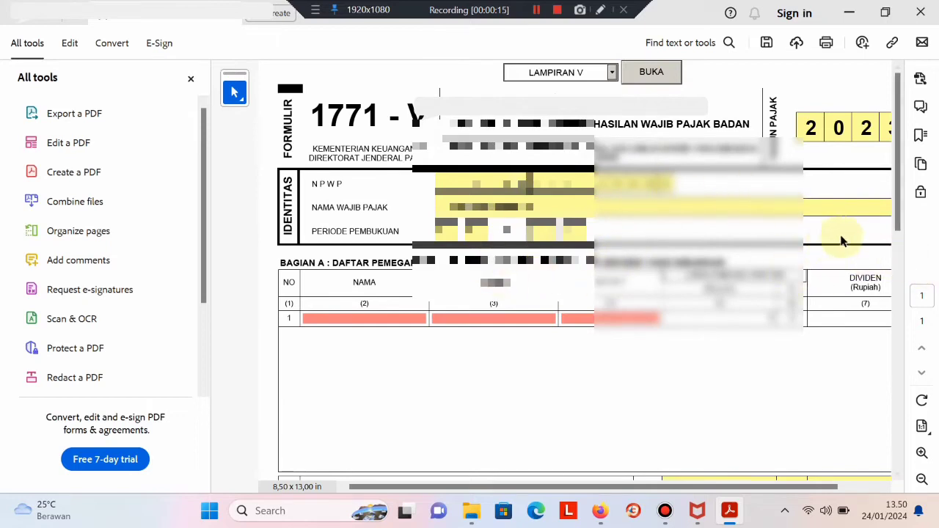
# Examine the shareholder list in Bagian A and the management list in Bagian B of Lampiran V
pyautogui.click(898, 257)
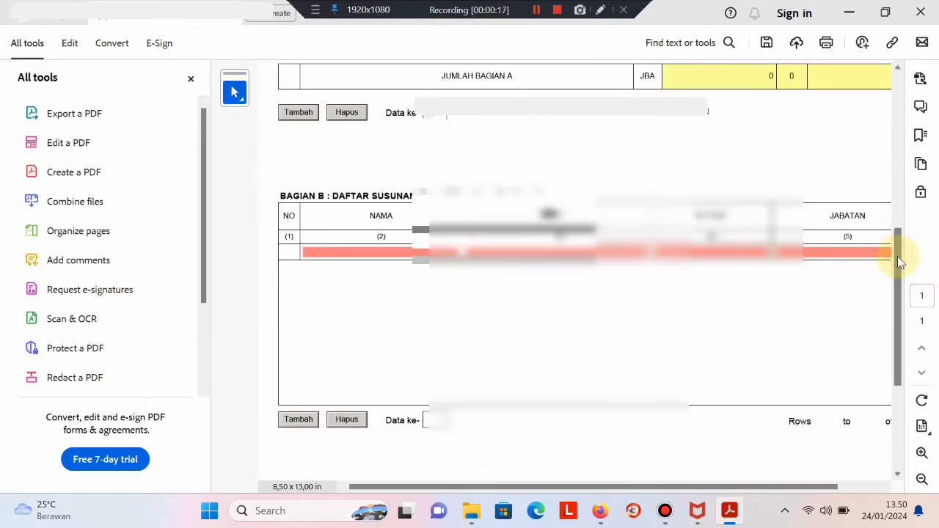
pyautogui.click(896, 209)
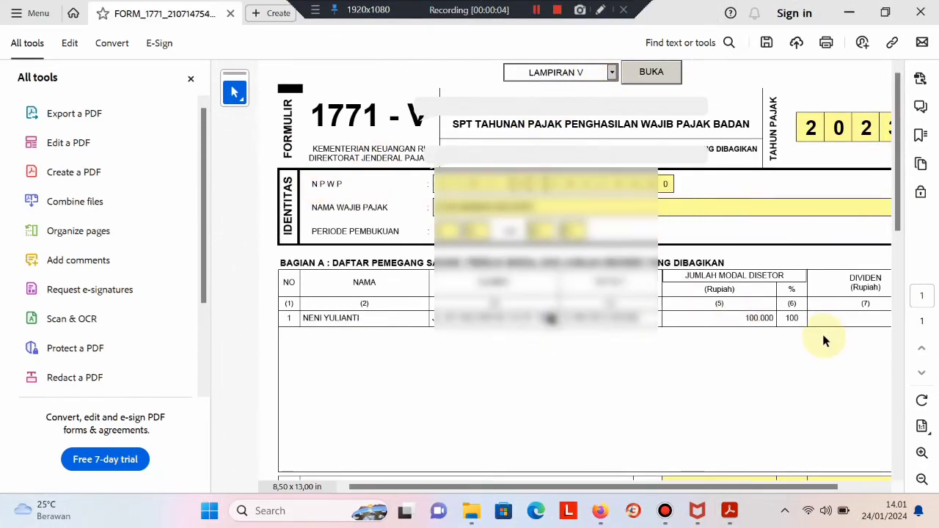
pyautogui.scroll(-2, 823, 336)
pyautogui.scroll(-1, 823, 340)
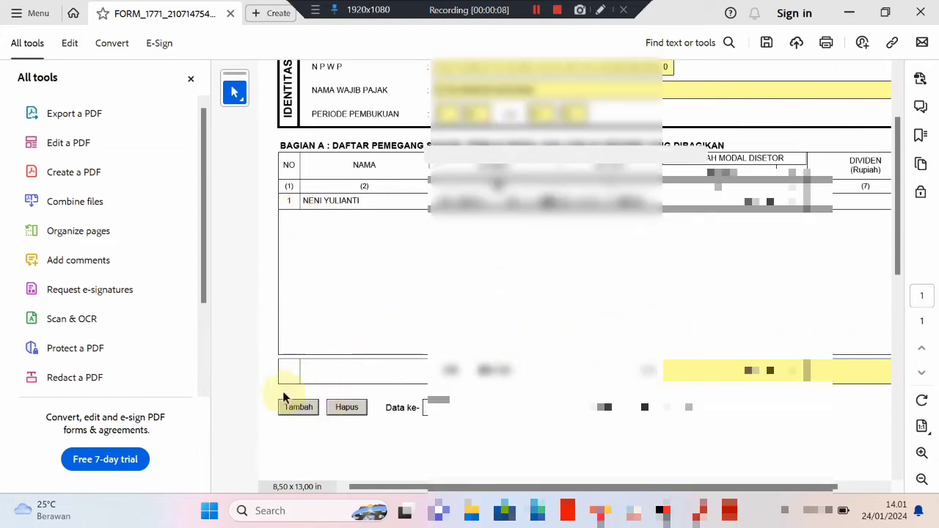
pyautogui.scroll(-4, 408, 327)
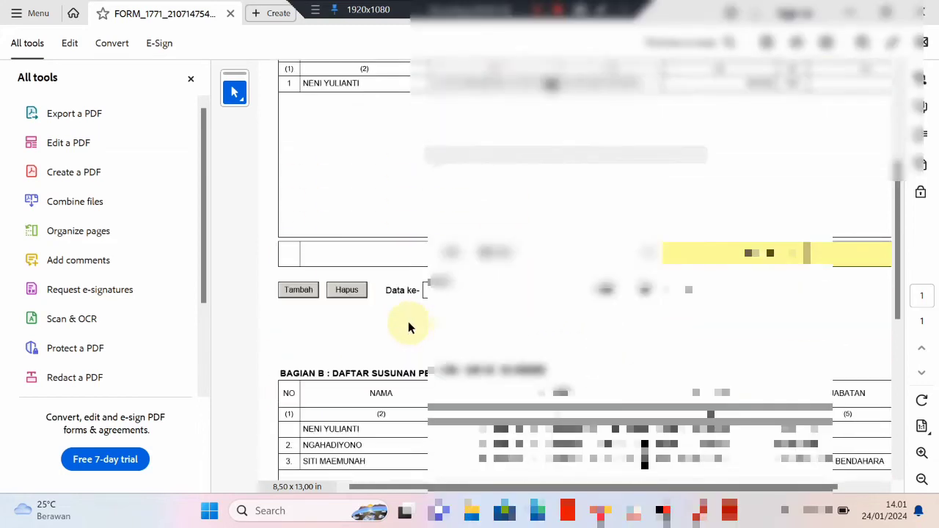
pyautogui.scroll(-3, 411, 382)
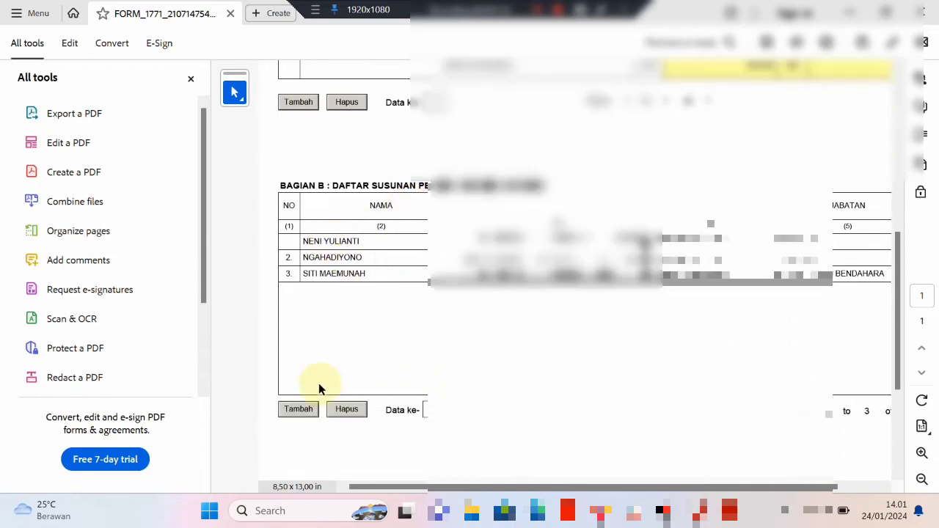
pyautogui.click(310, 412)
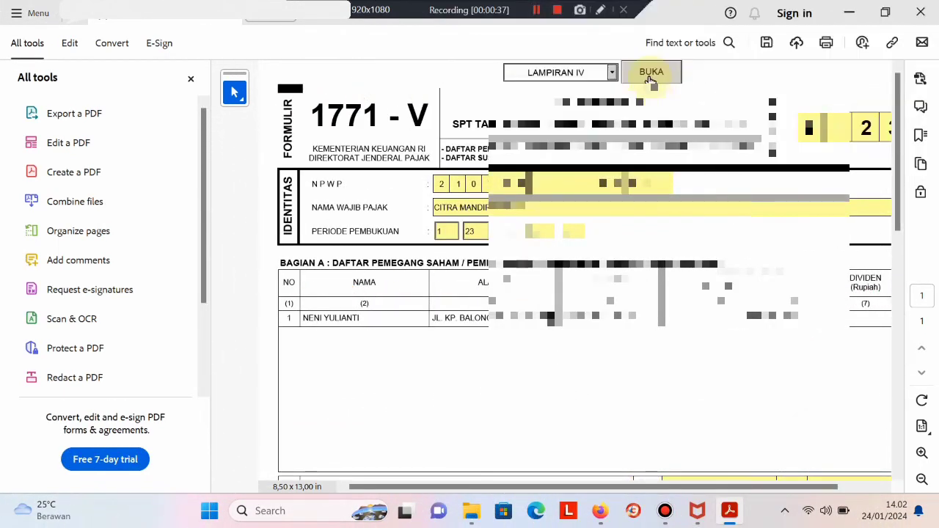
# Open Lampiran IV and look over its PPh Final and non-taxable income sections
pyautogui.click(650, 78)
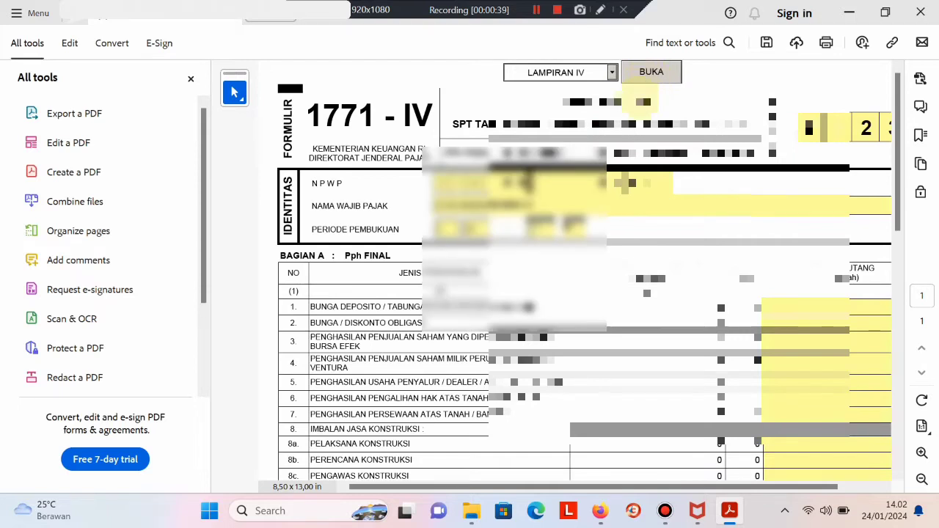
pyautogui.scroll(-3, 744, 262)
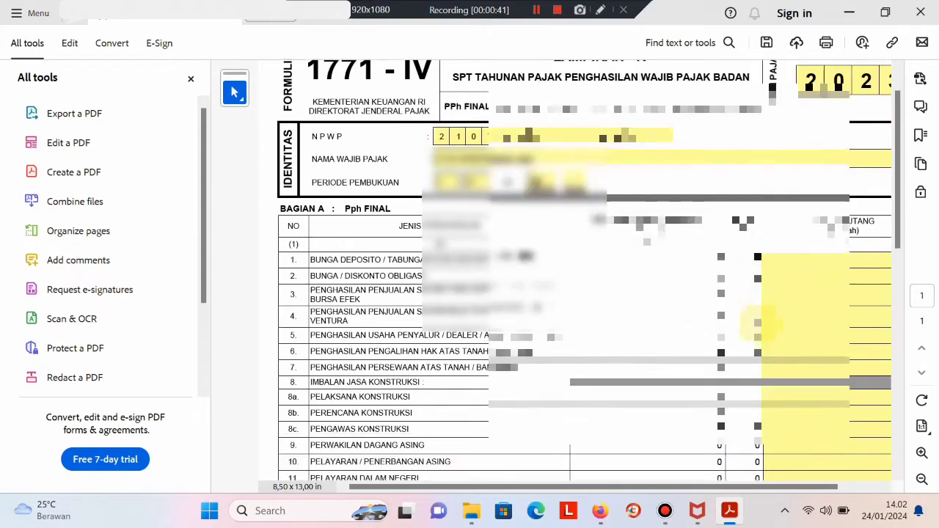
pyautogui.scroll(-9, 758, 323)
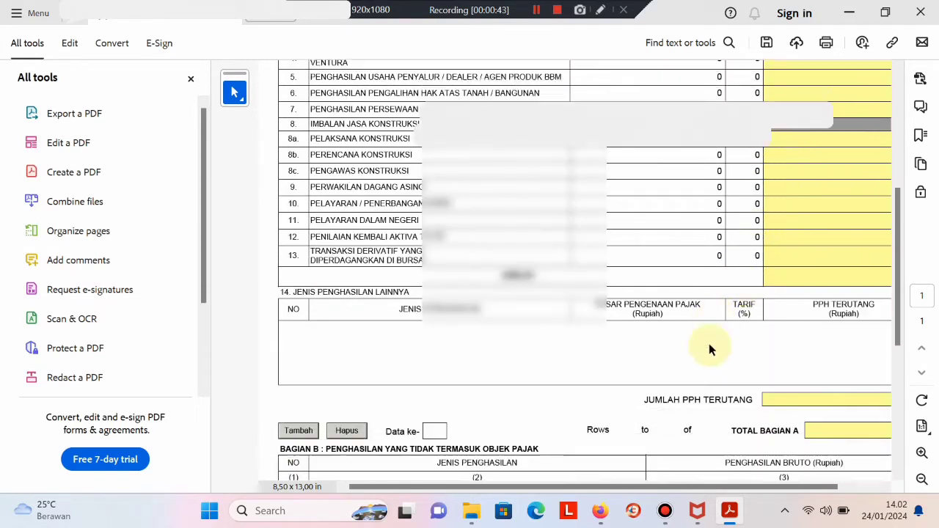
pyautogui.scroll(-8, 704, 349)
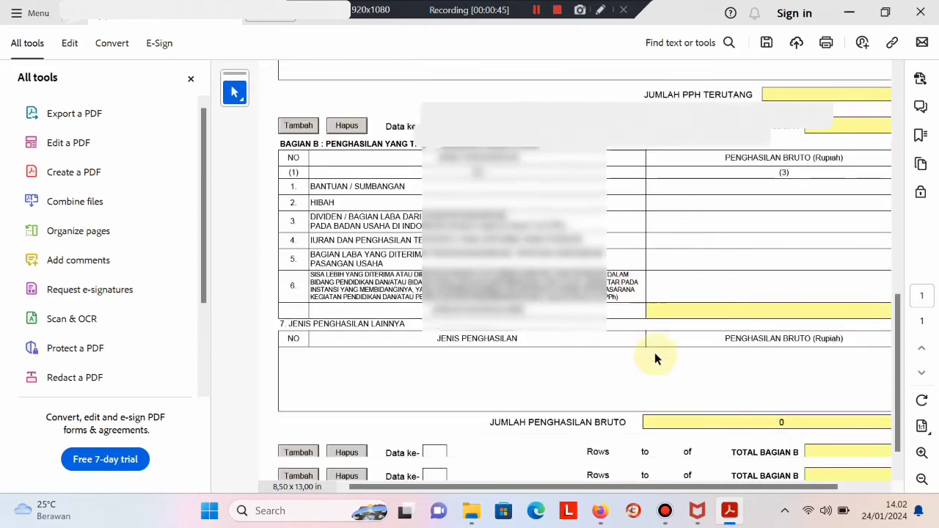
pyautogui.scroll(20, 548, 251)
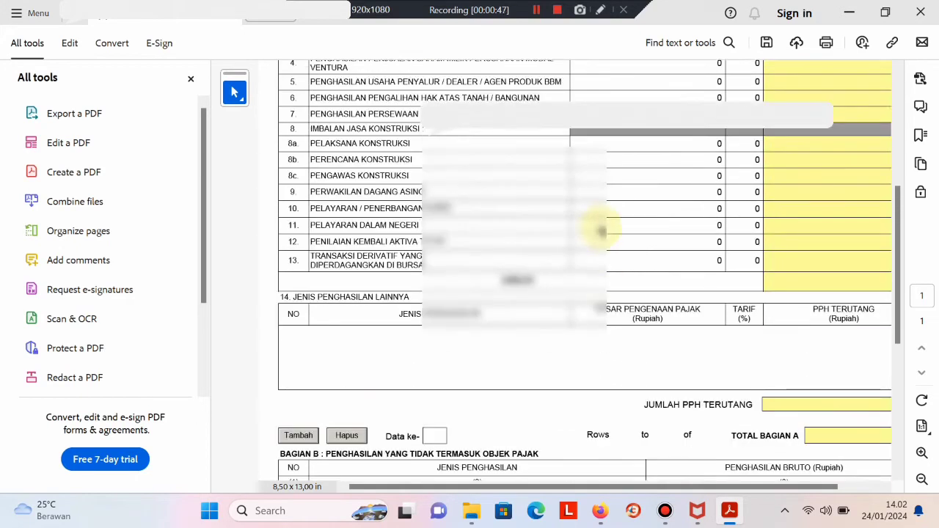
pyautogui.scroll(1, 807, 373)
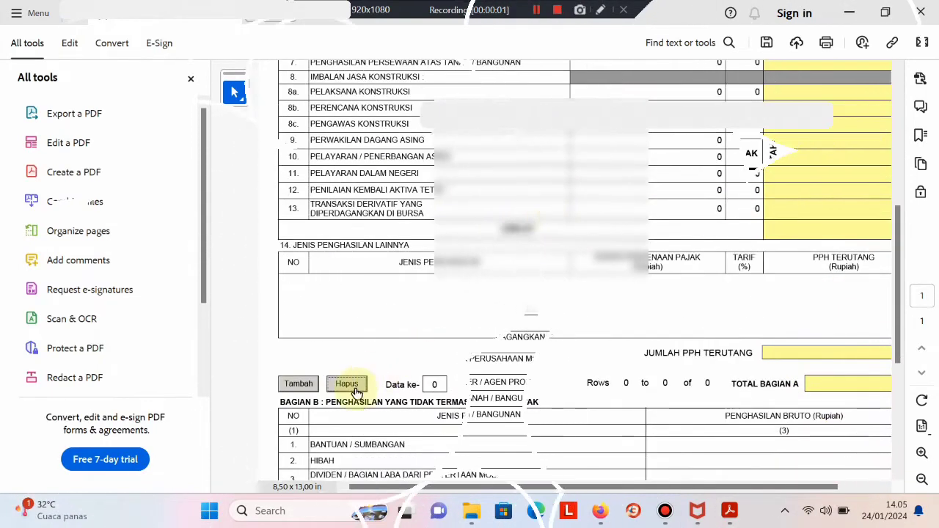
# Add a row under item 14, Jenis Penghasilan Lainnya, with the income type MITRA PEMDA, KONTRAKTOR, DAN INSTALASI LISTRIK
pyautogui.click(300, 383)
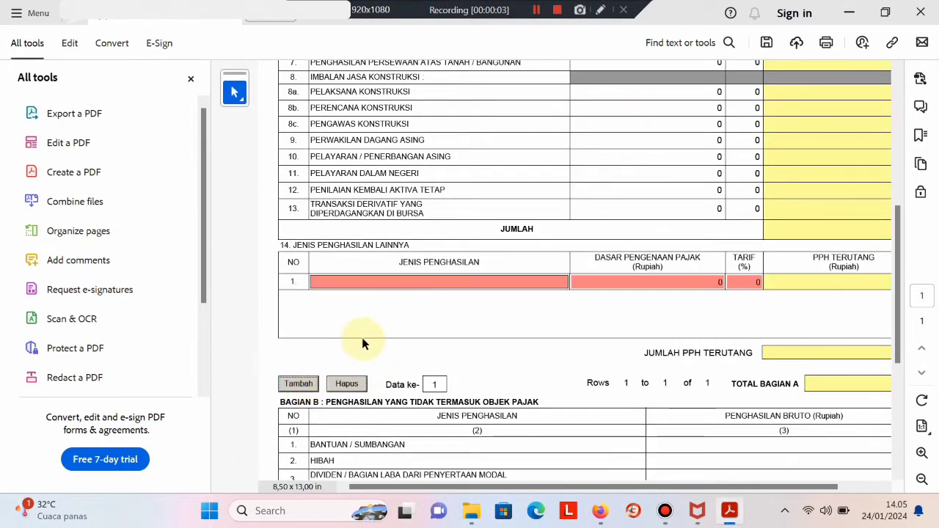
pyautogui.click(372, 282)
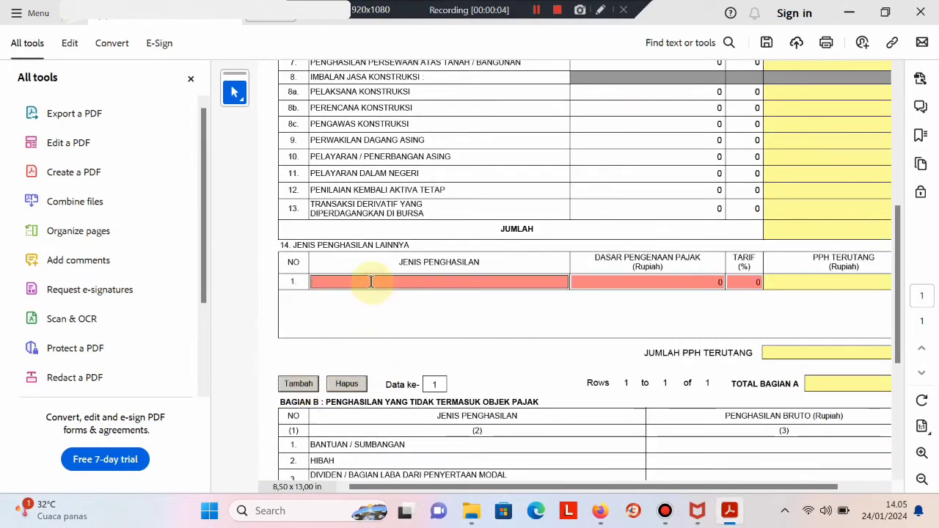
pyautogui.write('MITRA PEMD')
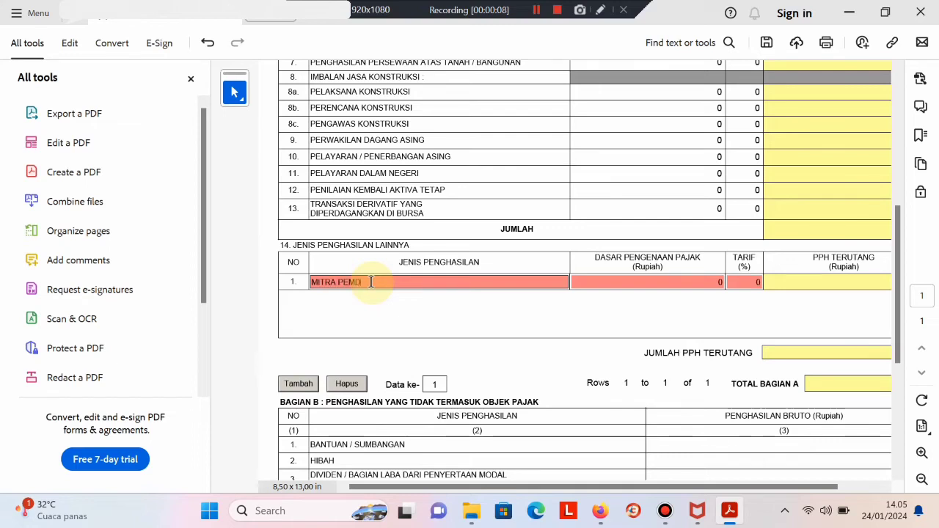
pyautogui.write('A, KONTRAKTOR')
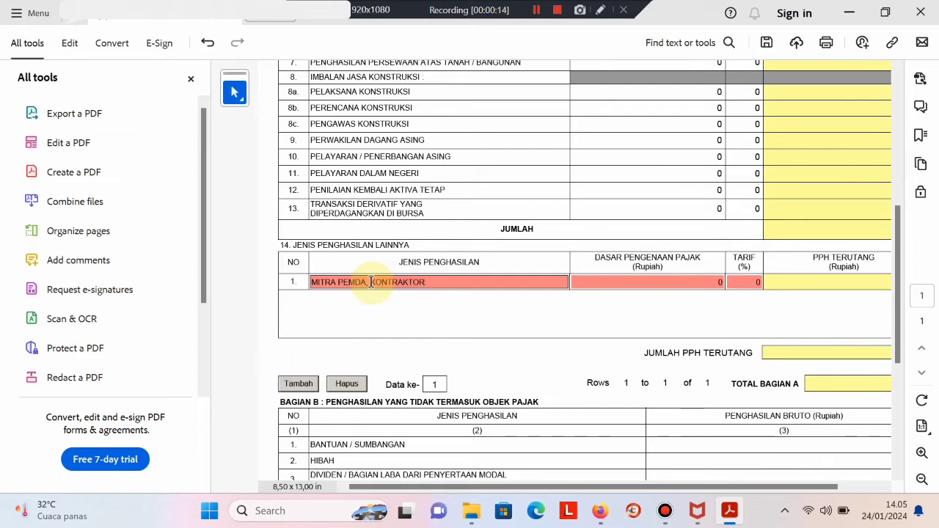
pyautogui.write(', DAN INSTA')
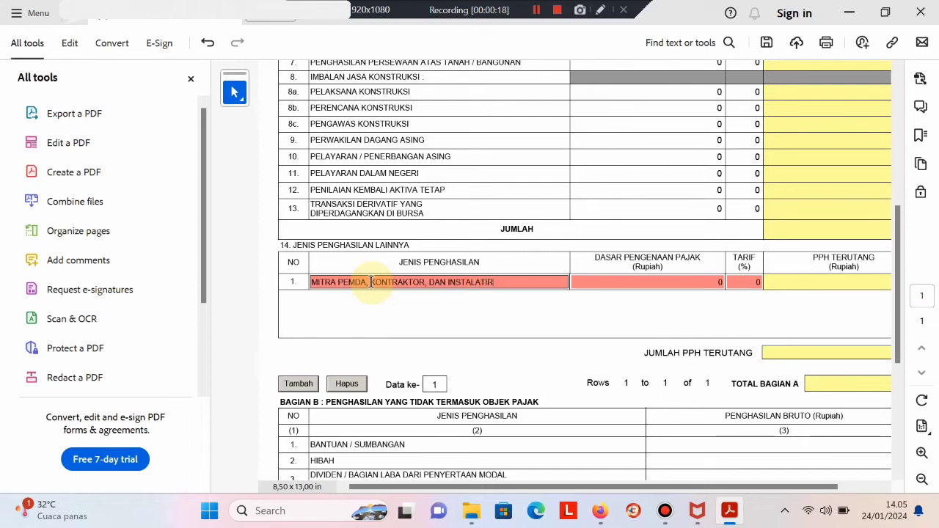
pyautogui.write('LATIR')
pyautogui.press('BackSpace')
pyautogui.press('BackSpace')
pyautogui.press('BackSpace')
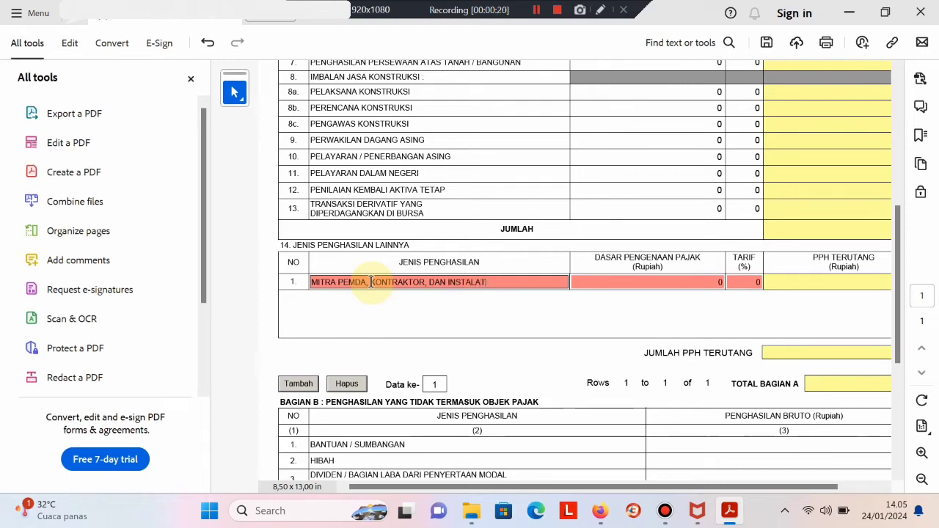
pyautogui.write('SI')
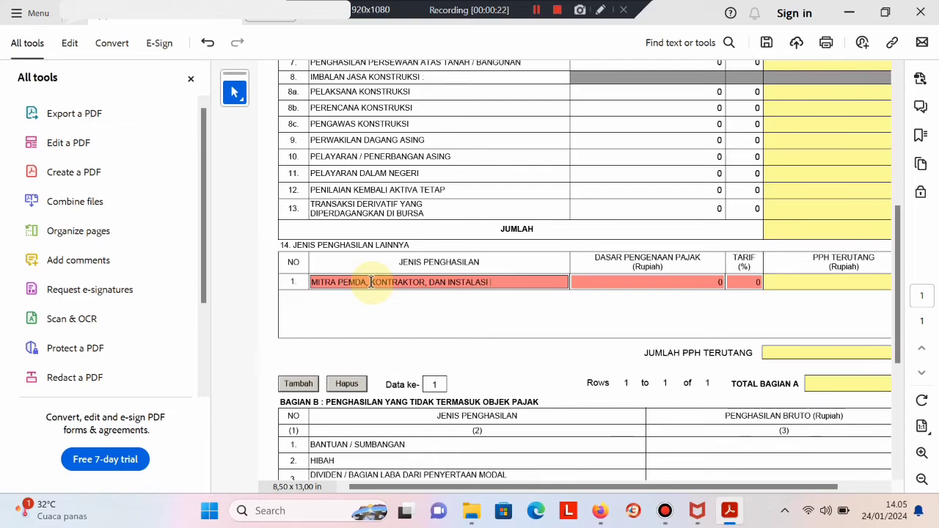
pyautogui.write(' LISTRIK')
pyautogui.press('Return')
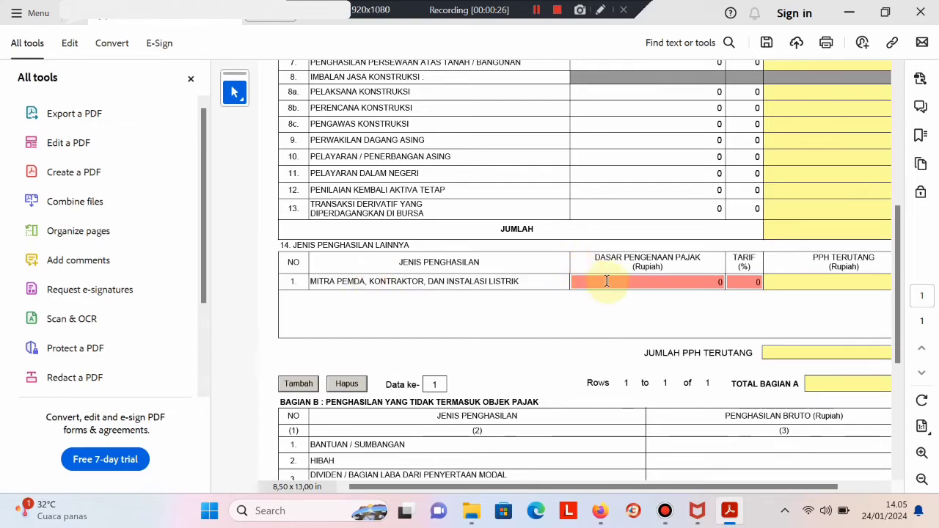
pyautogui.click(721, 280)
pyautogui.click(722, 281)
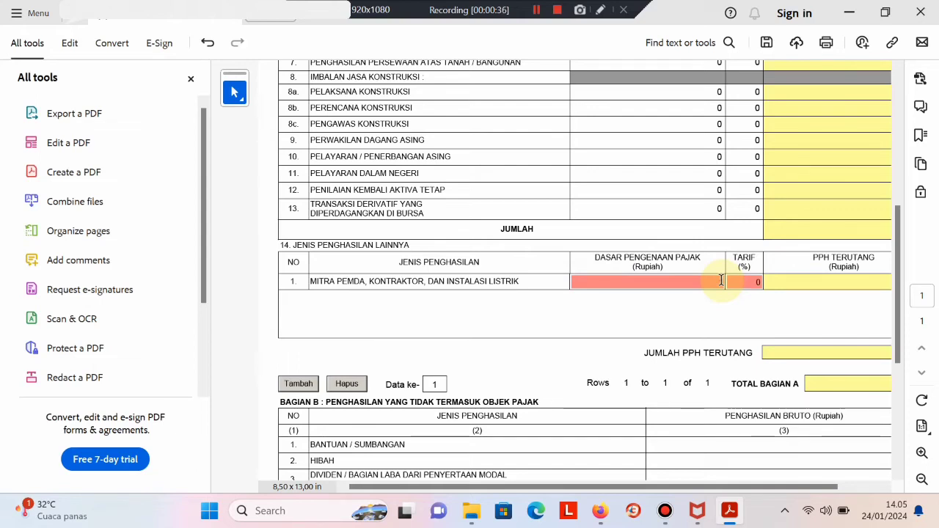
pyautogui.write('18')
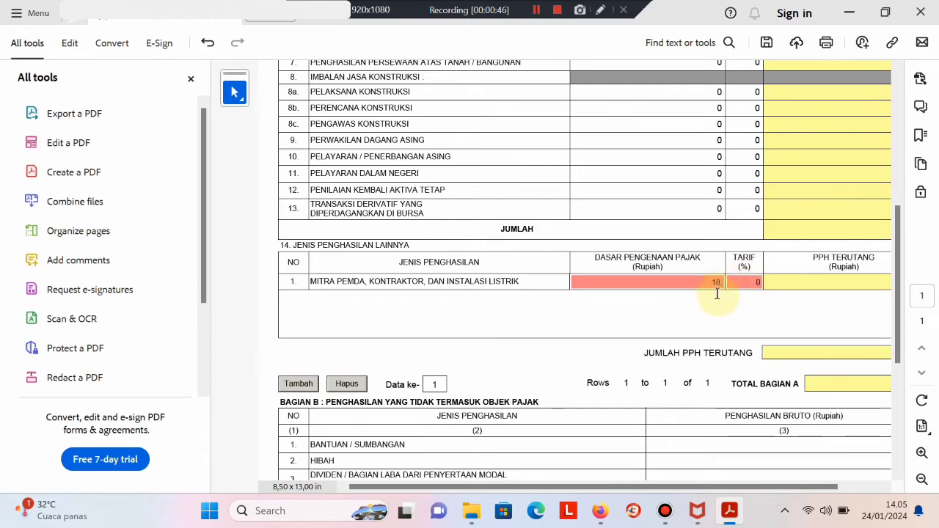
pyautogui.write('221')
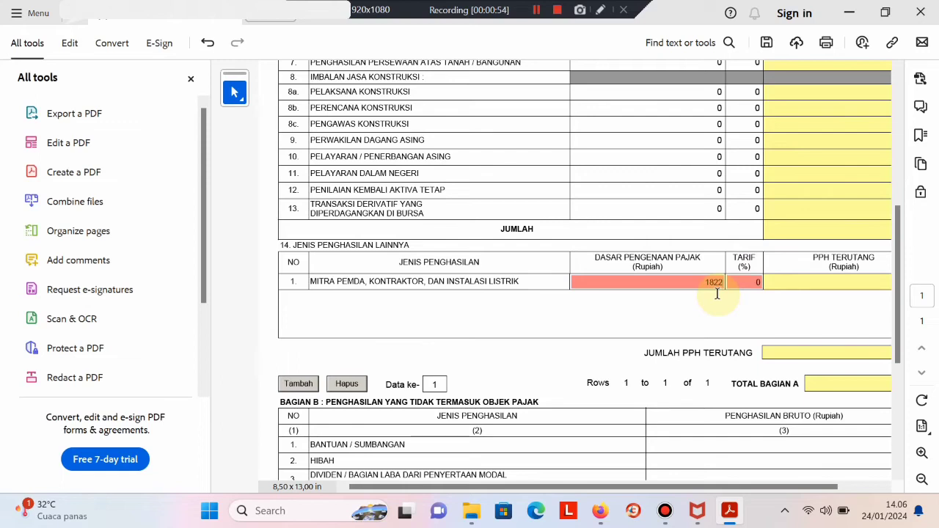
pyautogui.press('BackSpace')
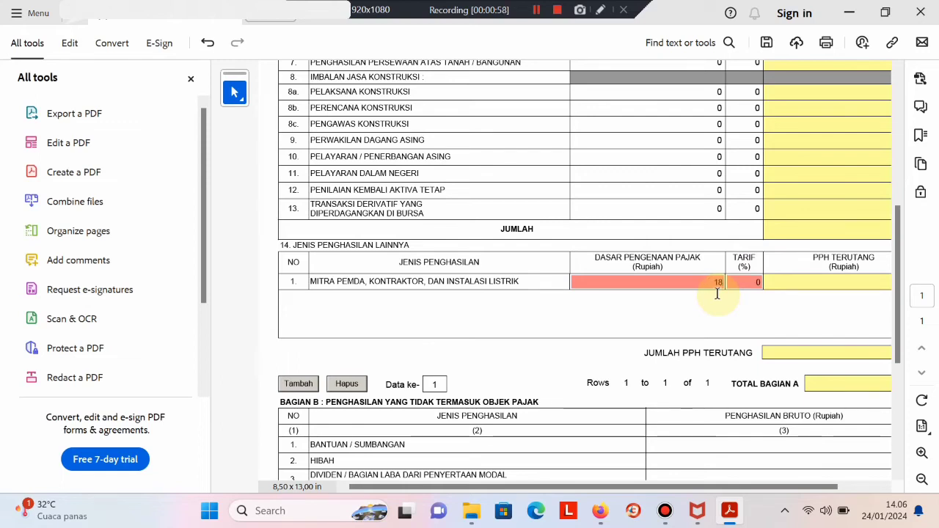
pyautogui.write('221')
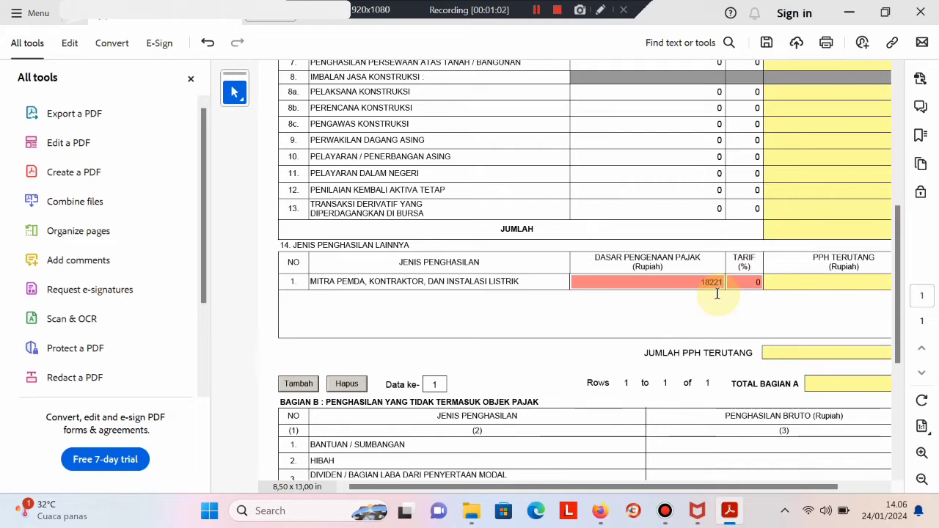
pyautogui.write('825')
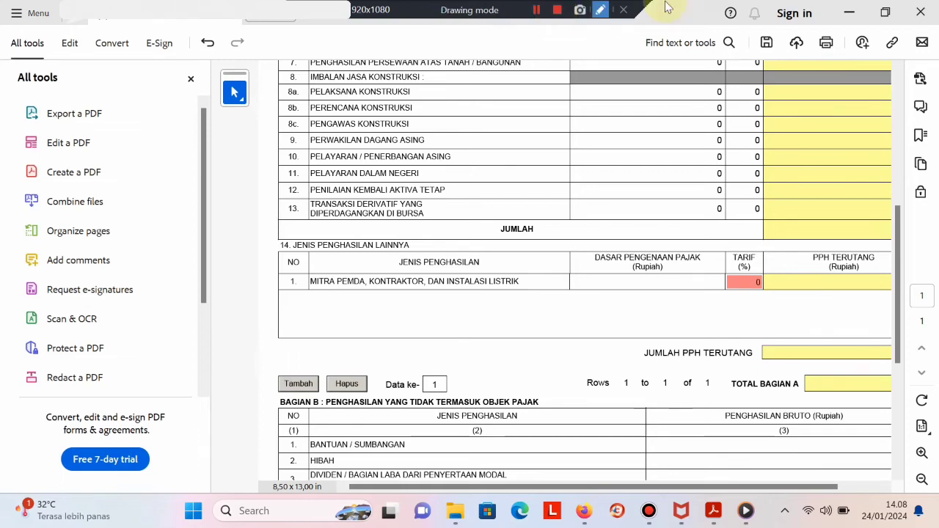
# Set row 1 of item 14 to a Dasar Pengenaan Pajak of 1.041.247.162 and a Tarif of 1,75%
pyautogui.click(669, 284)
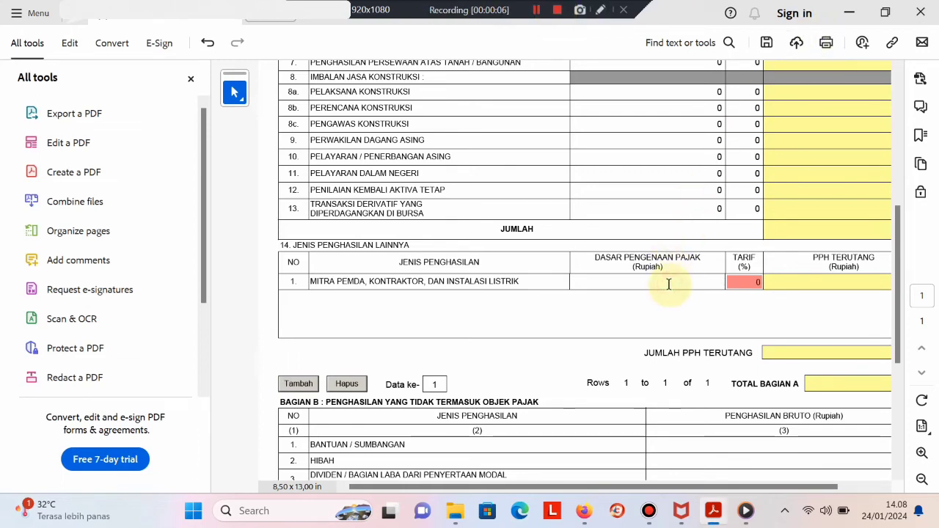
pyautogui.write('1041')
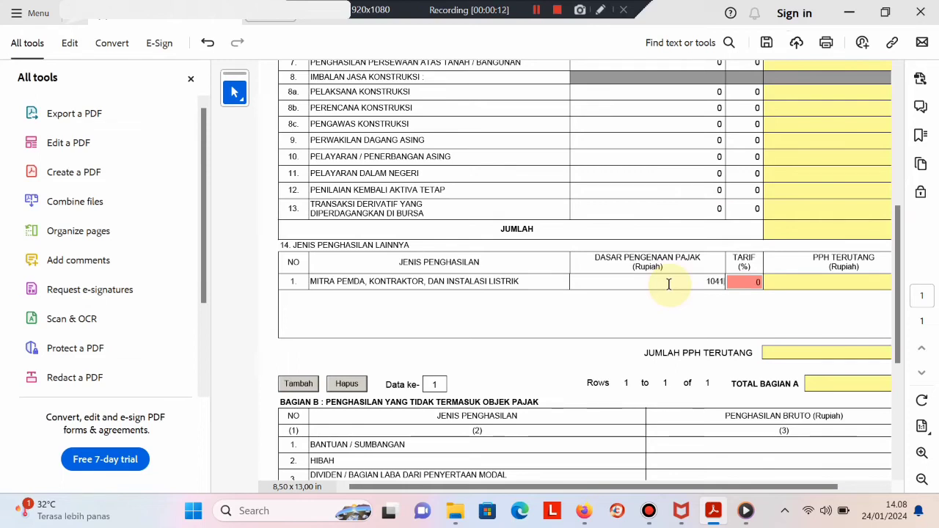
pyautogui.write('247')
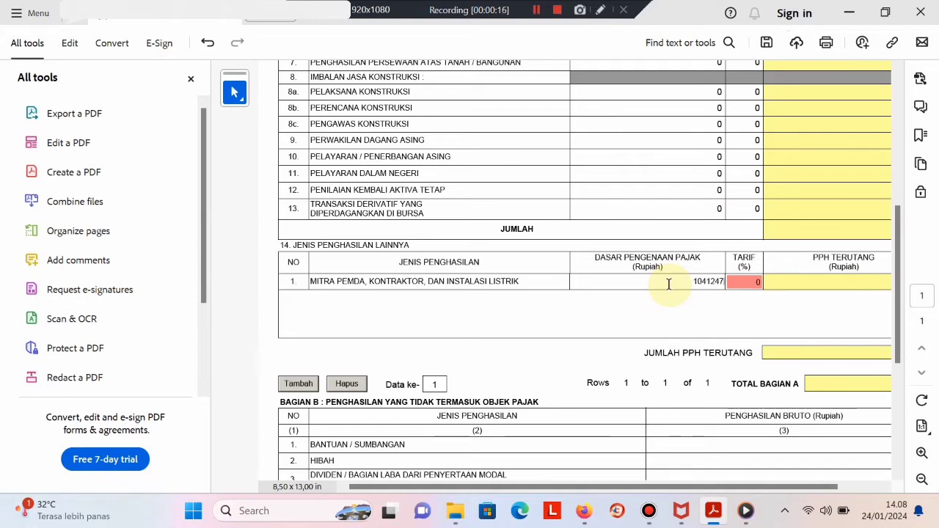
pyautogui.write('162')
pyautogui.press('Tab')
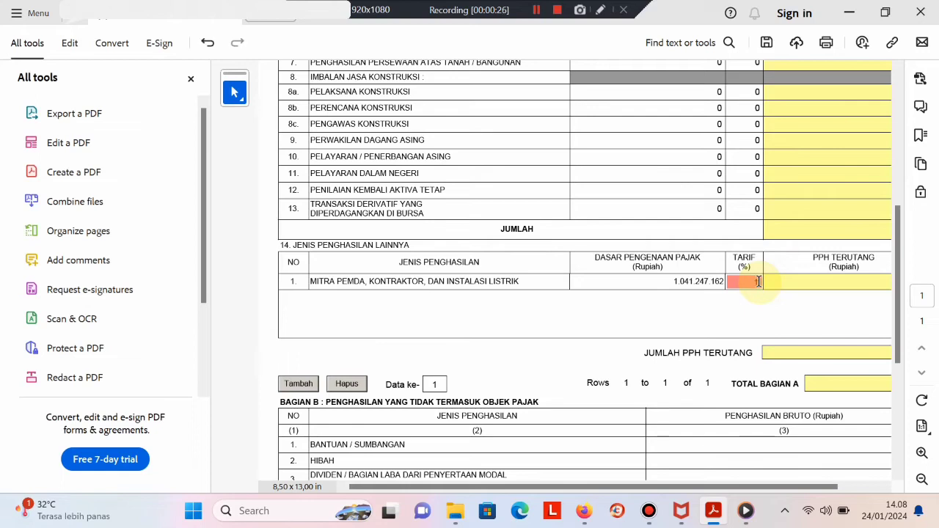
pyautogui.press('Tab')
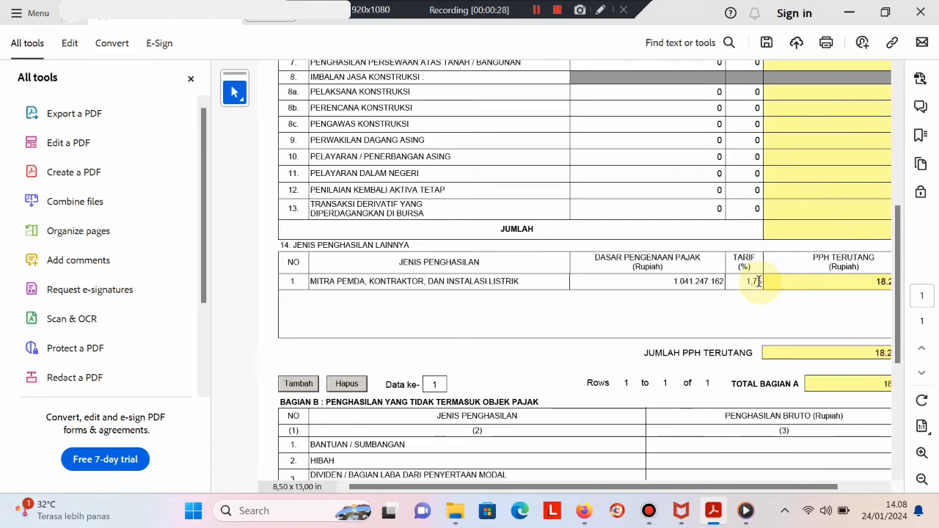
# Open Lampiran III and look over its domestic tax credit table down to the total PPh
pyautogui.click(868, 488)
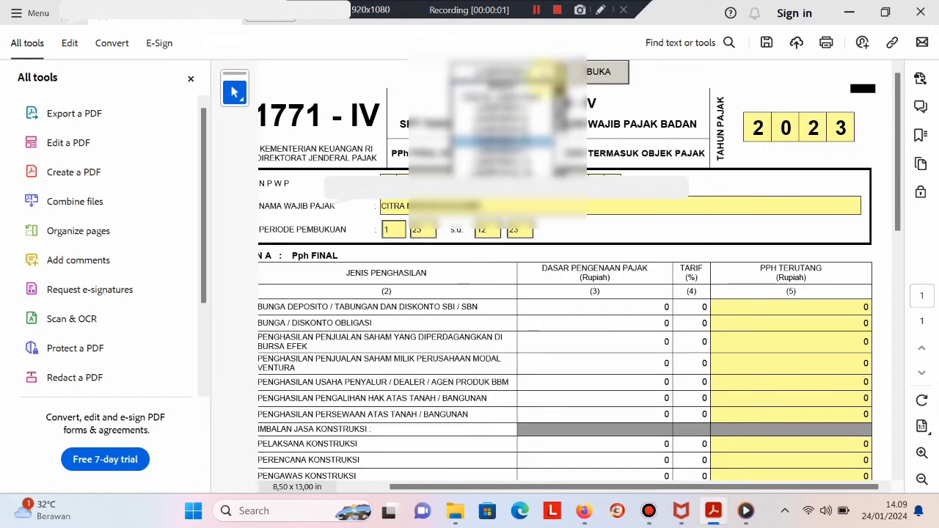
pyautogui.click(537, 129)
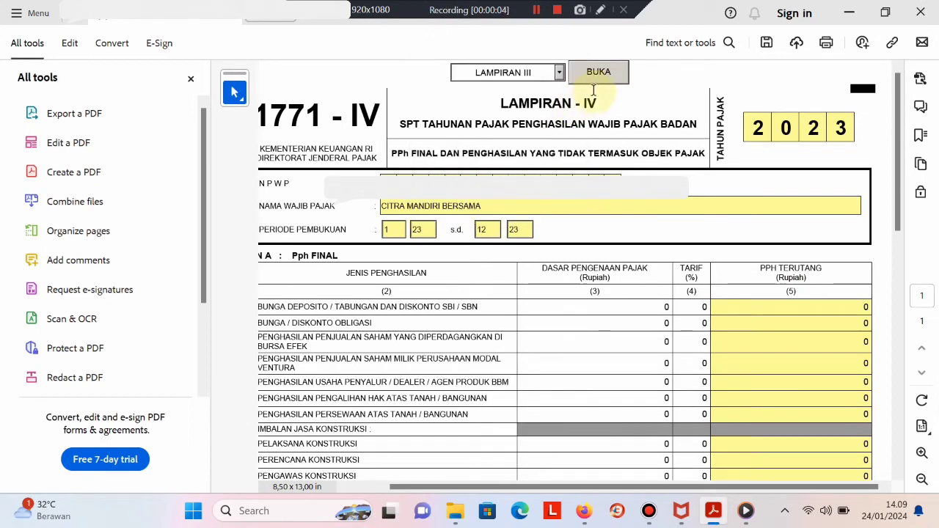
pyautogui.click(599, 73)
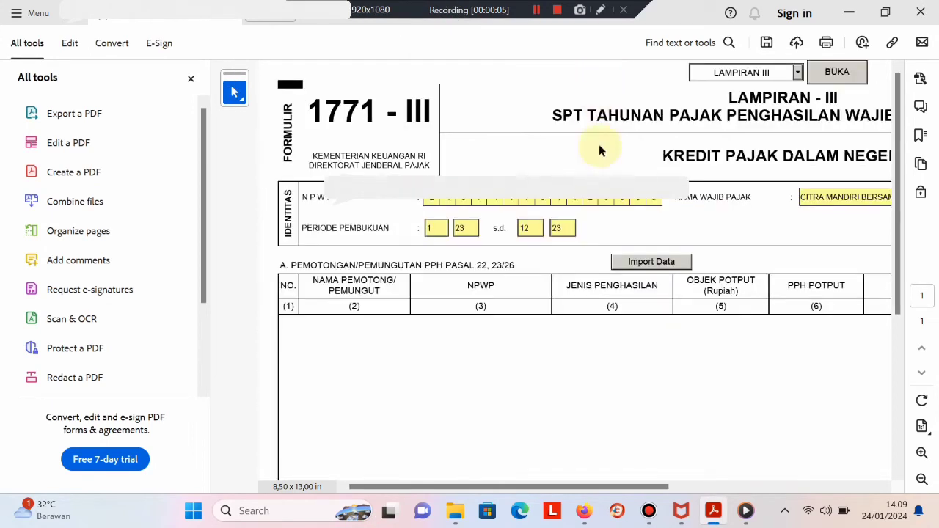
pyautogui.click(701, 489)
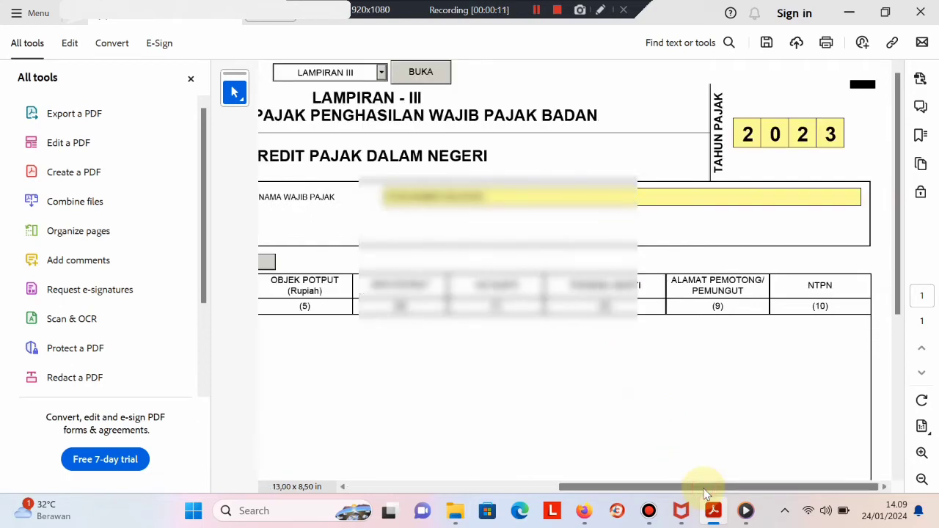
pyautogui.click(900, 449)
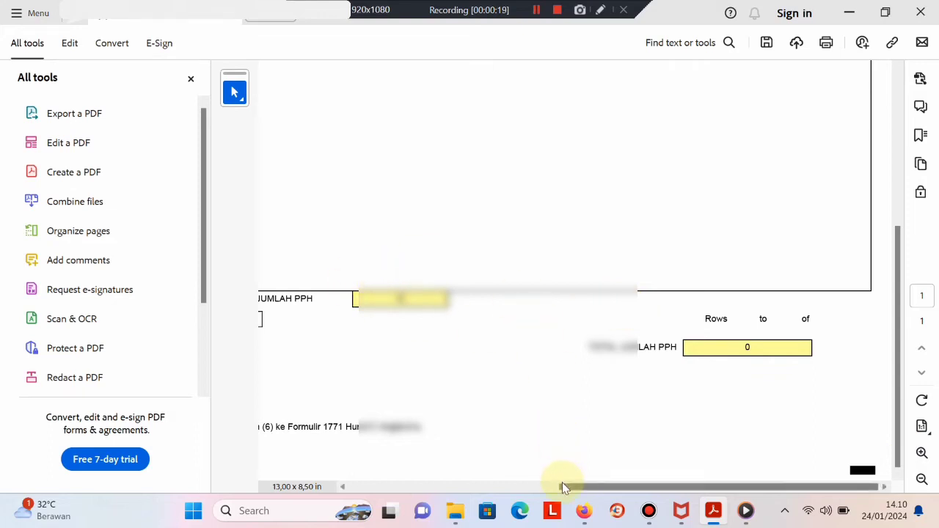
pyautogui.scroll(3, 598, 290)
pyautogui.scroll(3, 600, 281)
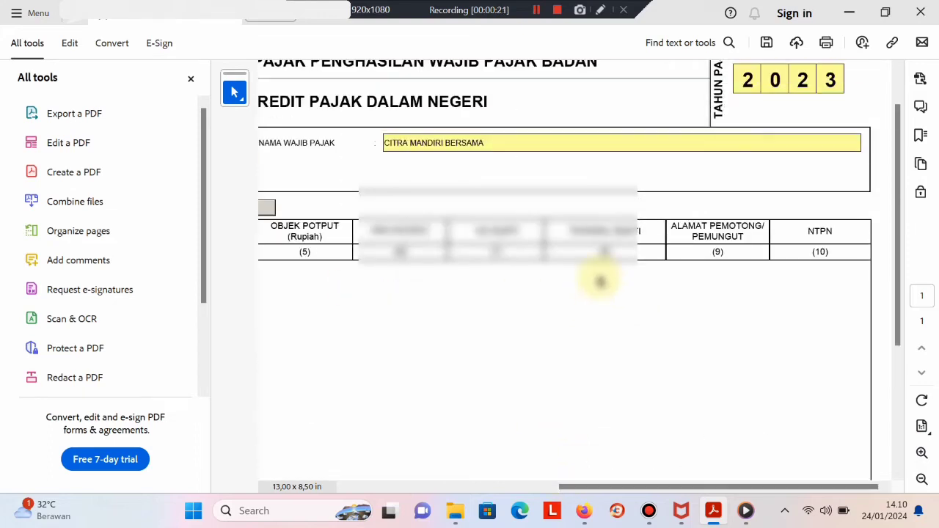
pyautogui.scroll(2, 600, 281)
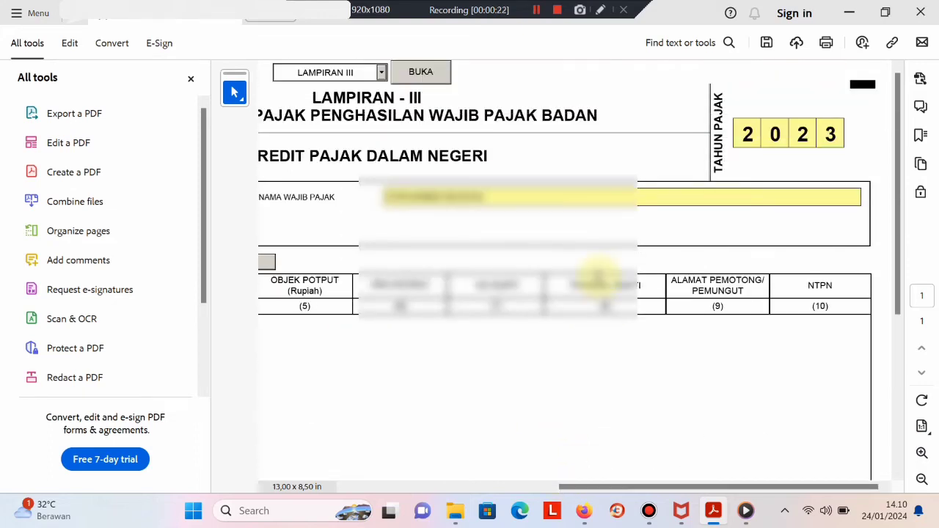
# Open Lampiran II and look over its cost breakdown columns and additional notes
pyautogui.click(382, 71)
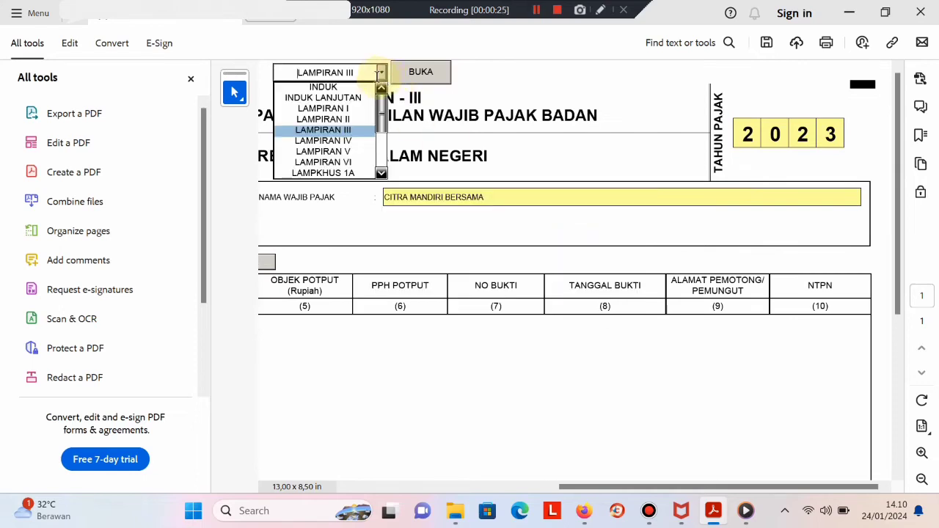
pyautogui.click(351, 115)
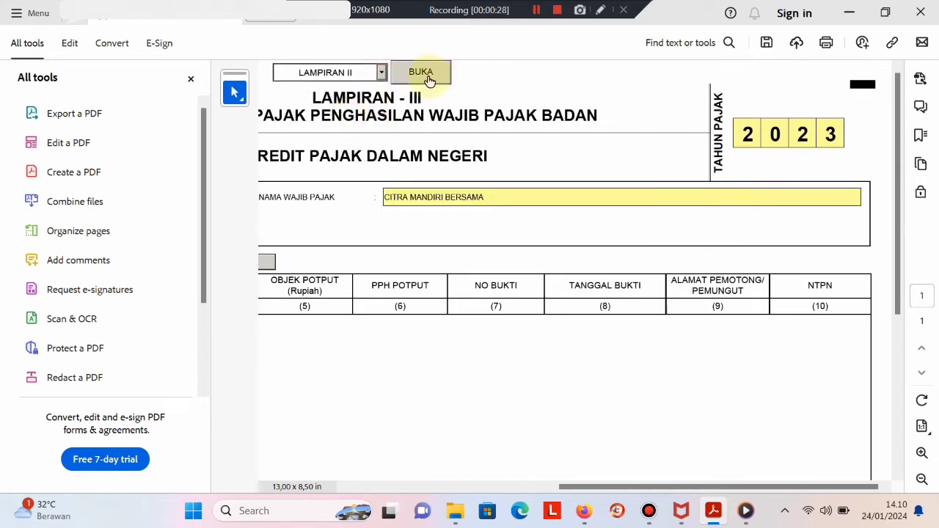
pyautogui.click(426, 73)
pyautogui.scroll(-5, 595, 230)
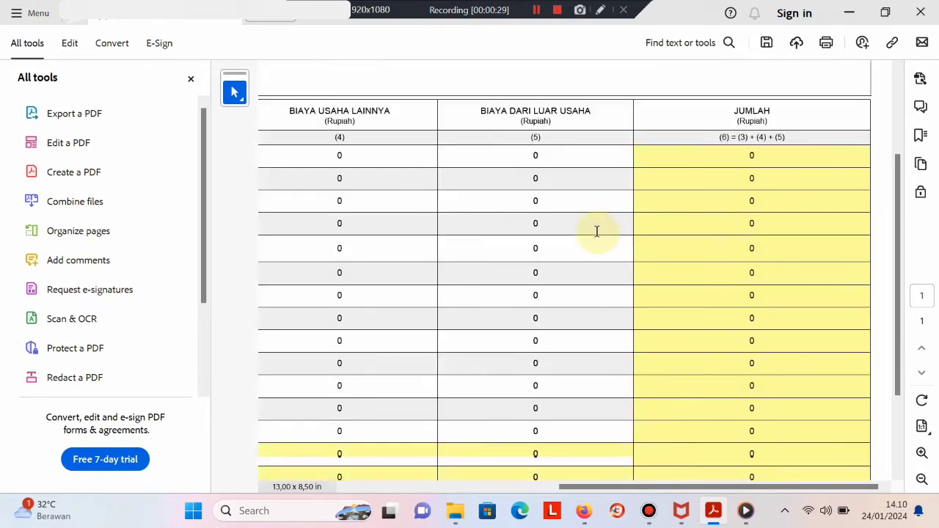
pyautogui.scroll(-1, 596, 231)
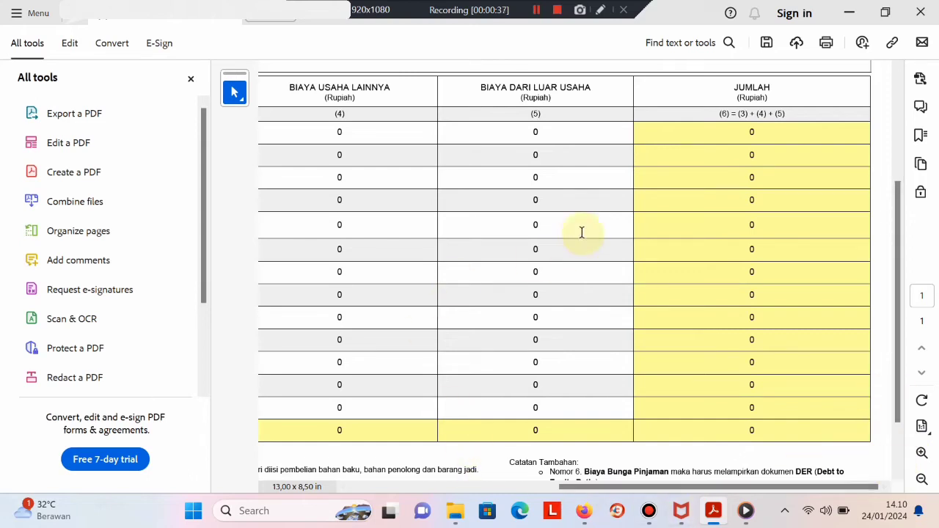
pyautogui.scroll(4, 580, 232)
pyautogui.scroll(4, 585, 237)
pyautogui.scroll(-7, 568, 289)
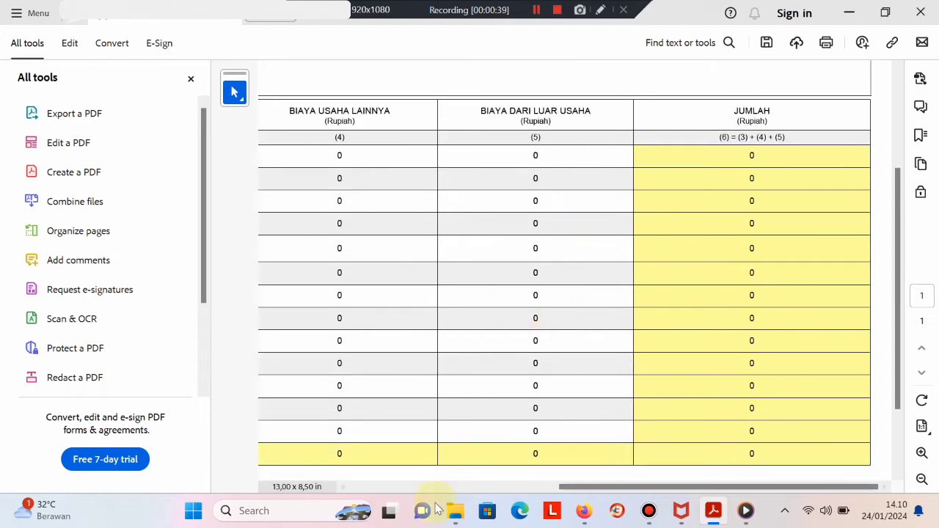
pyautogui.click(363, 487)
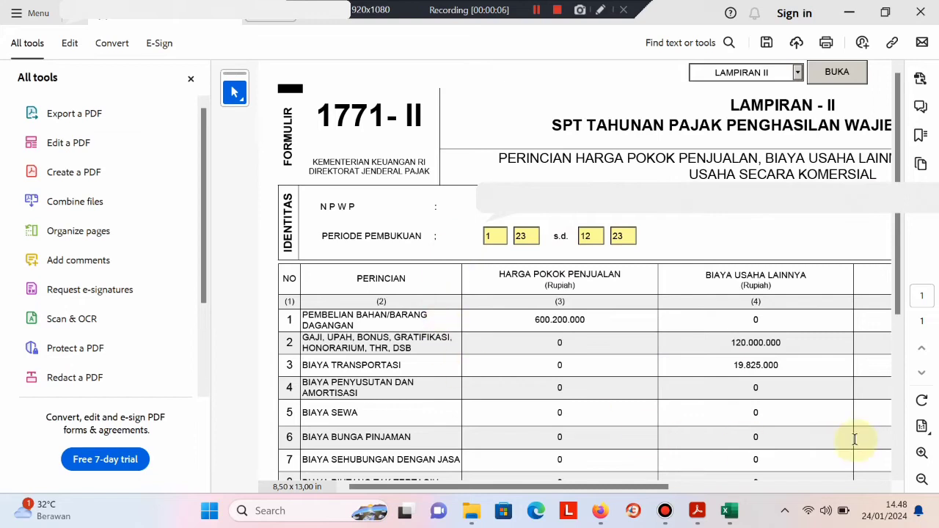
# Examine the filled-in costs in Lampiran II, comparing the row 14 totals for Harga Pokok Penjualan, Biaya Usaha Lainnya and Jumlah
pyautogui.click(868, 488)
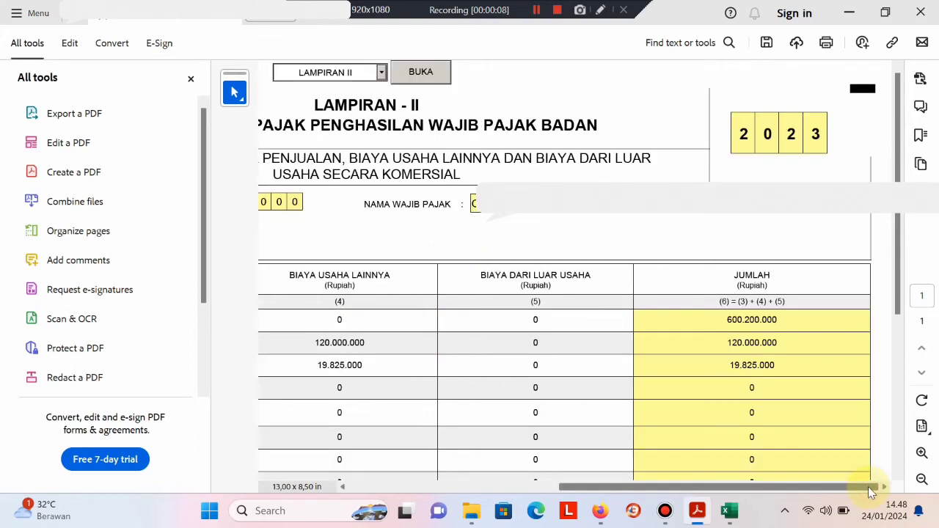
pyautogui.click(898, 374)
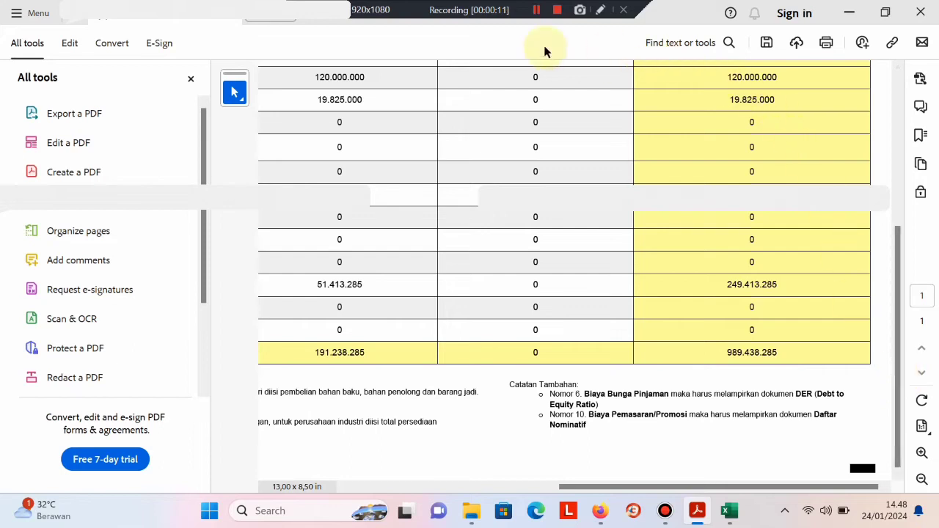
pyautogui.click(473, 488)
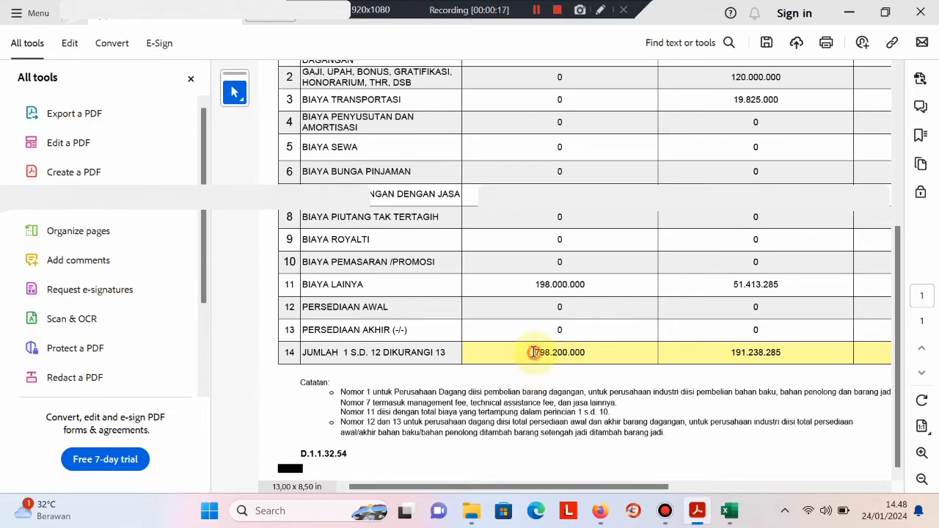
pyautogui.moveTo(534, 353); pyautogui.dragTo(588, 354)
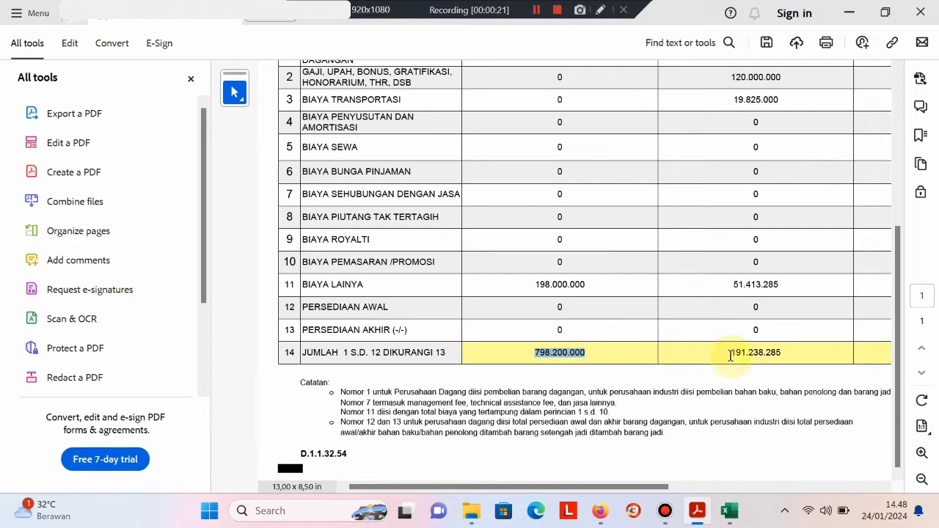
pyautogui.moveTo(732, 356); pyautogui.dragTo(791, 355)
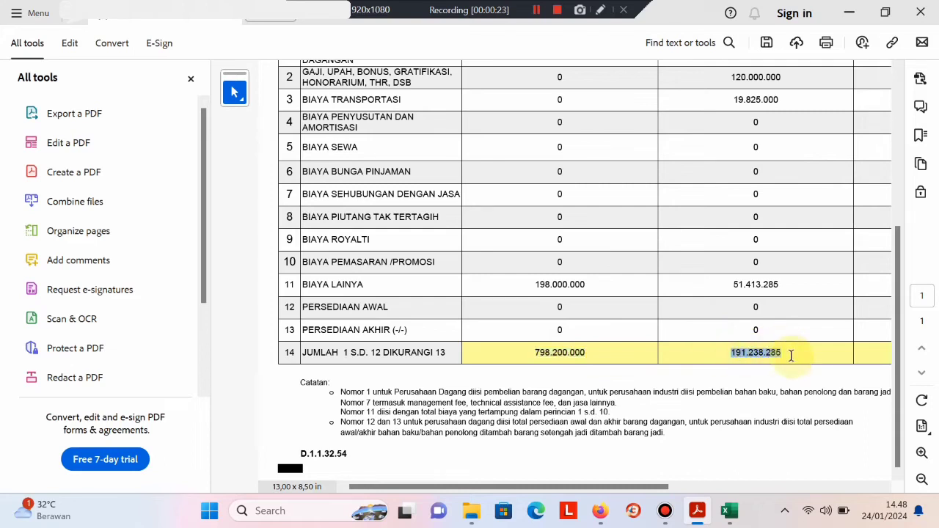
pyautogui.scroll(3, 612, 281)
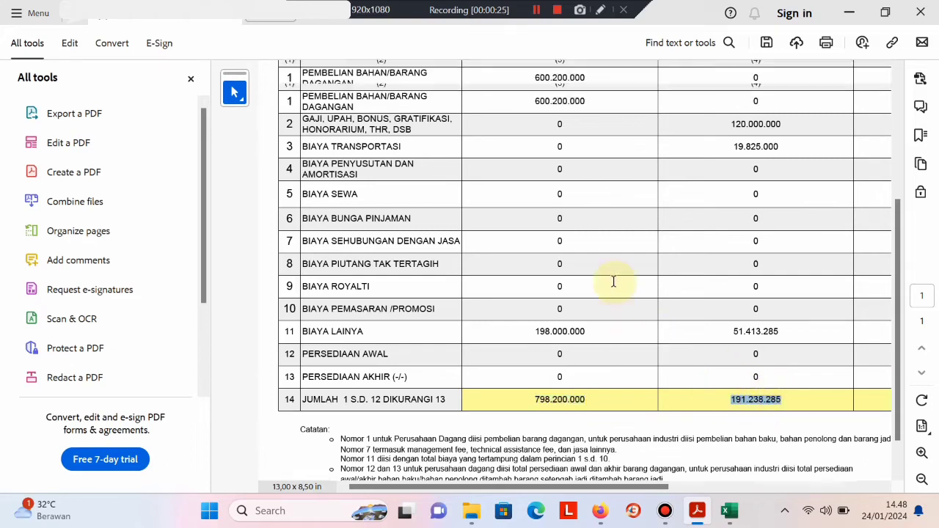
pyautogui.scroll(1, 613, 281)
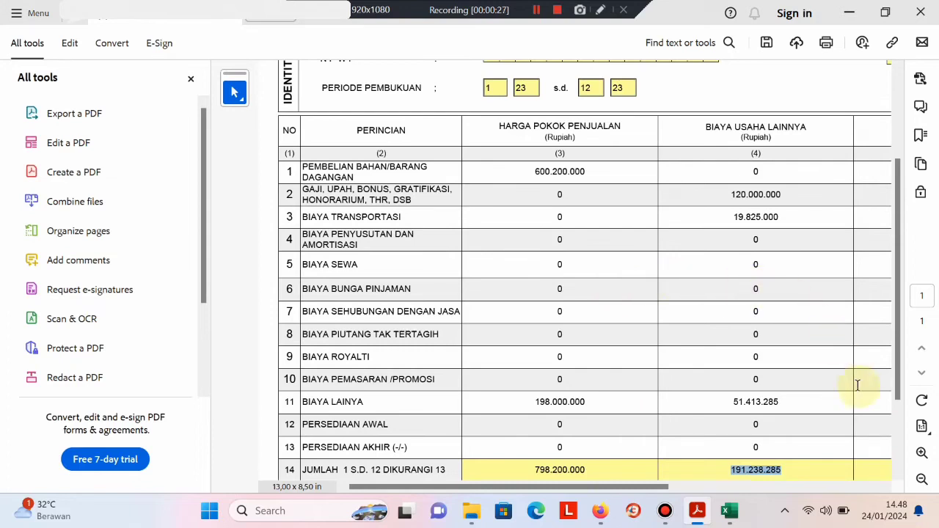
pyautogui.click(865, 487)
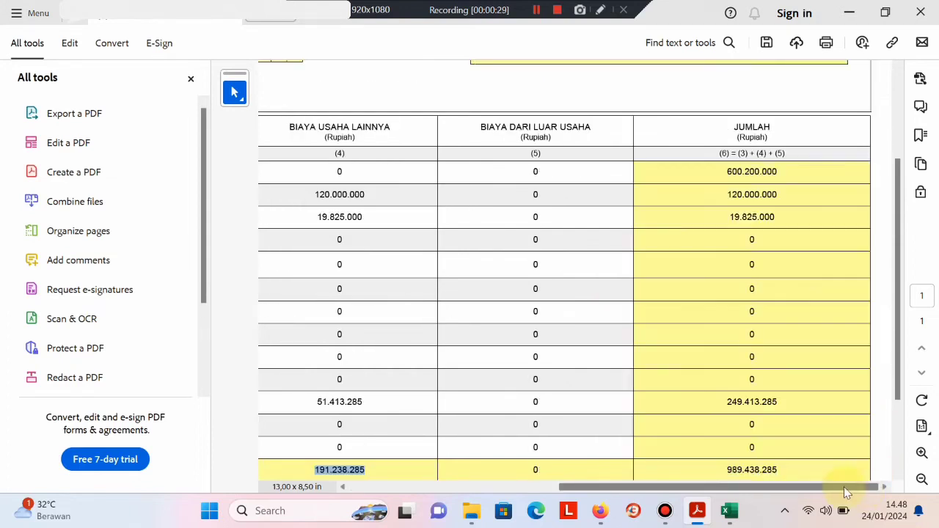
pyautogui.click(519, 487)
pyautogui.moveTo(533, 469); pyautogui.dragTo(593, 472)
pyautogui.moveTo(728, 471); pyautogui.dragTo(784, 470)
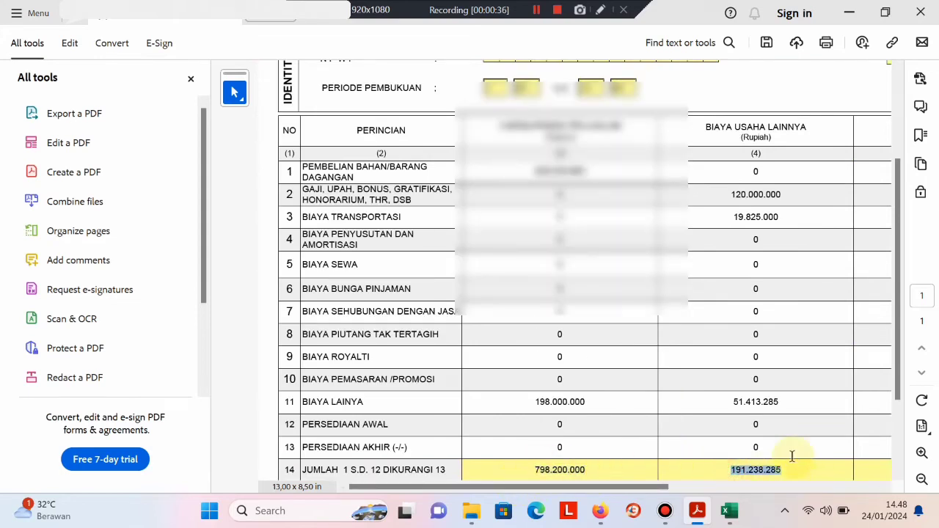
# Open Lampiran I and check the amounts for Peredaran Usaha, Harga Pokok Penjualan and Biaya Usaha Lainnya in rows 1a to 1c
pyautogui.scroll(3, 584, 141)
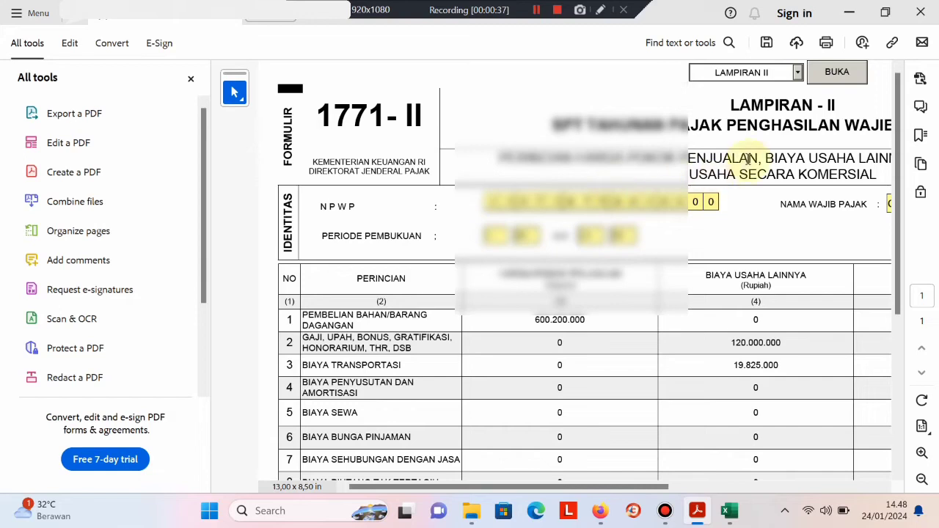
pyautogui.click(798, 72)
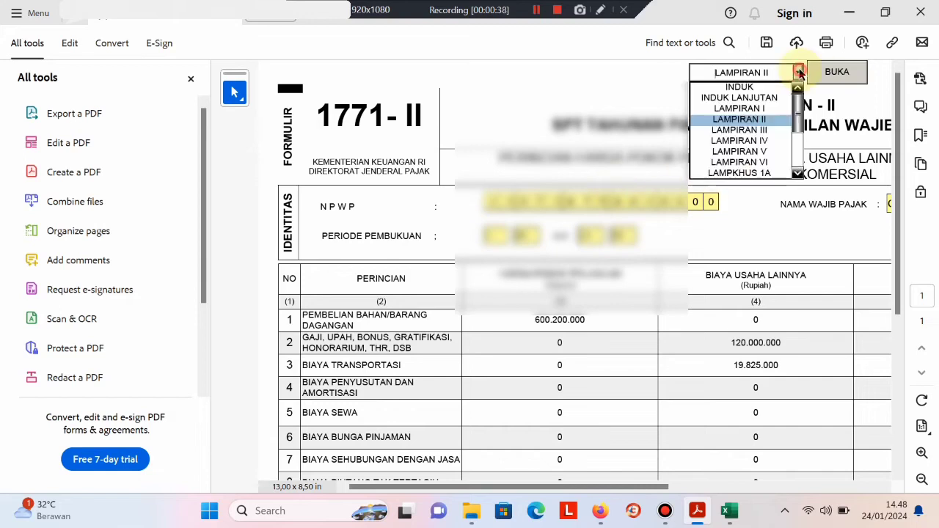
pyautogui.click(768, 108)
pyautogui.click(821, 76)
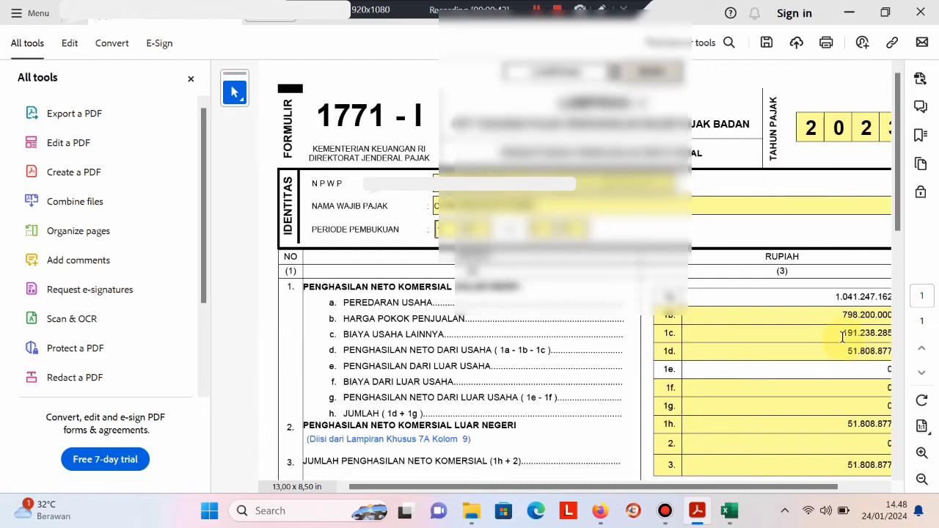
pyautogui.moveTo(839, 316); pyautogui.dragTo(904, 320)
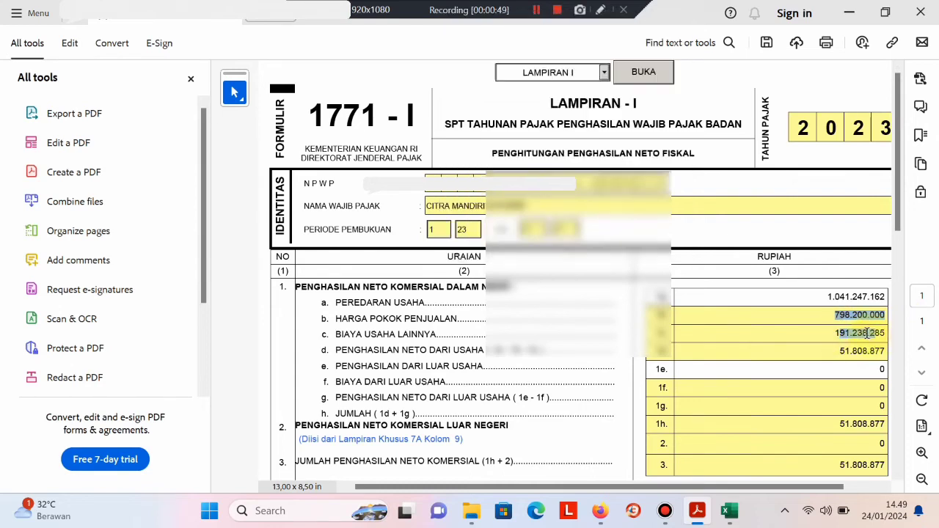
pyautogui.moveTo(867, 333); pyautogui.dragTo(835, 332)
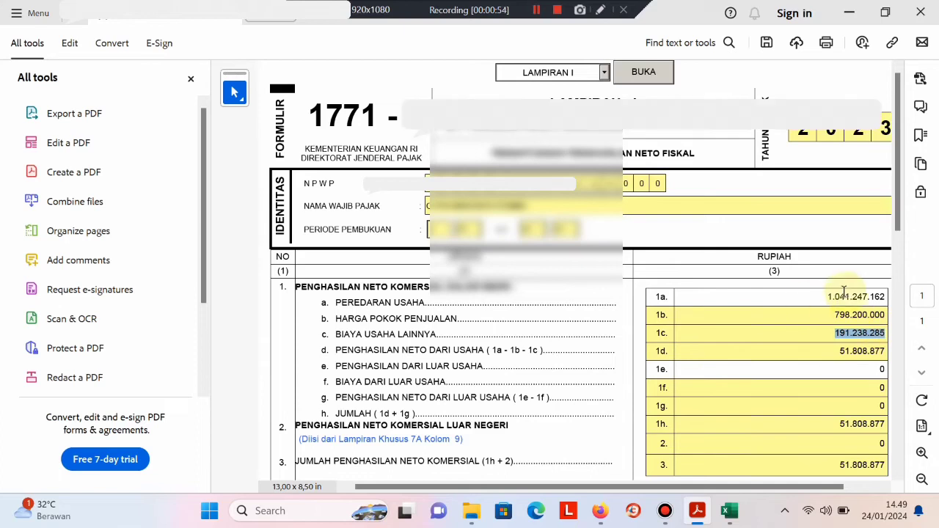
pyautogui.moveTo(825, 297); pyautogui.dragTo(883, 308)
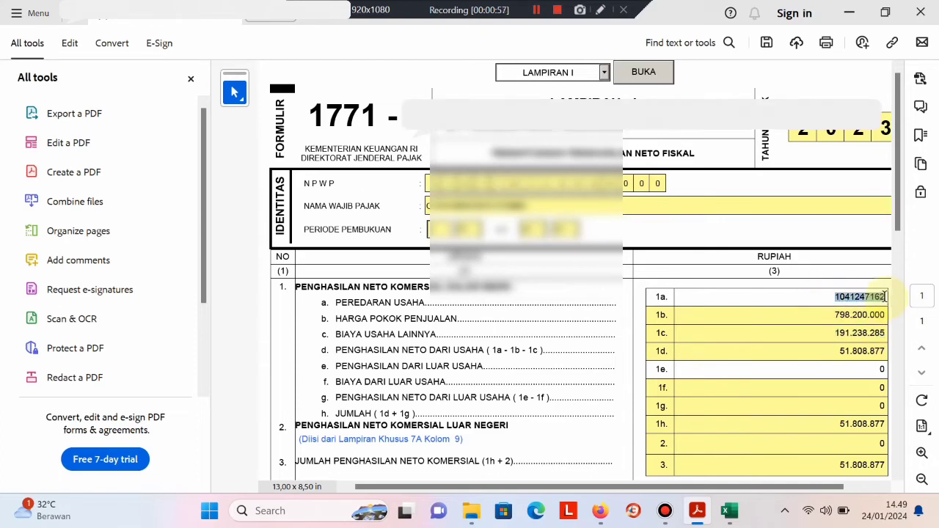
# Look over the rest of Lampiran I, from the net commercial income rows down to Penghasilan Neto Fiskal in item 8
pyautogui.scroll(-2, 870, 328)
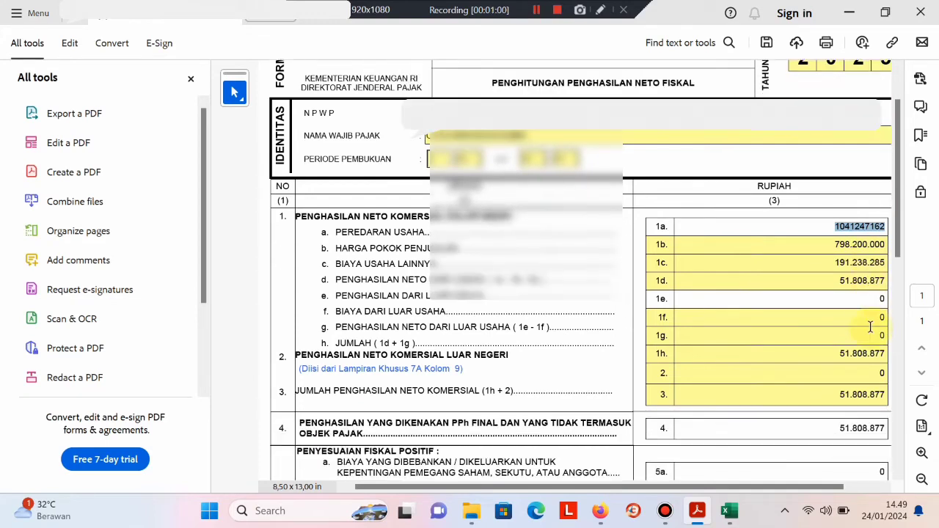
pyautogui.click(878, 193)
pyautogui.scroll(-2, 870, 290)
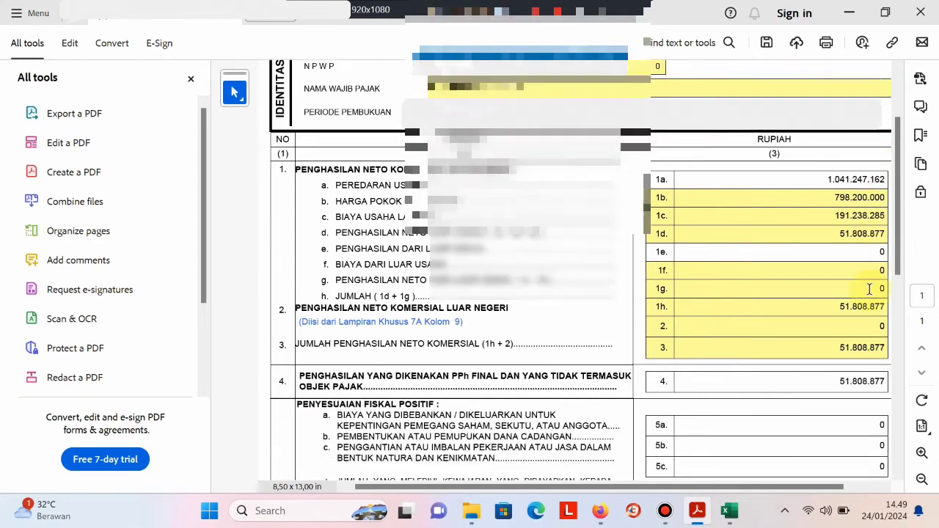
pyautogui.scroll(-7, 869, 290)
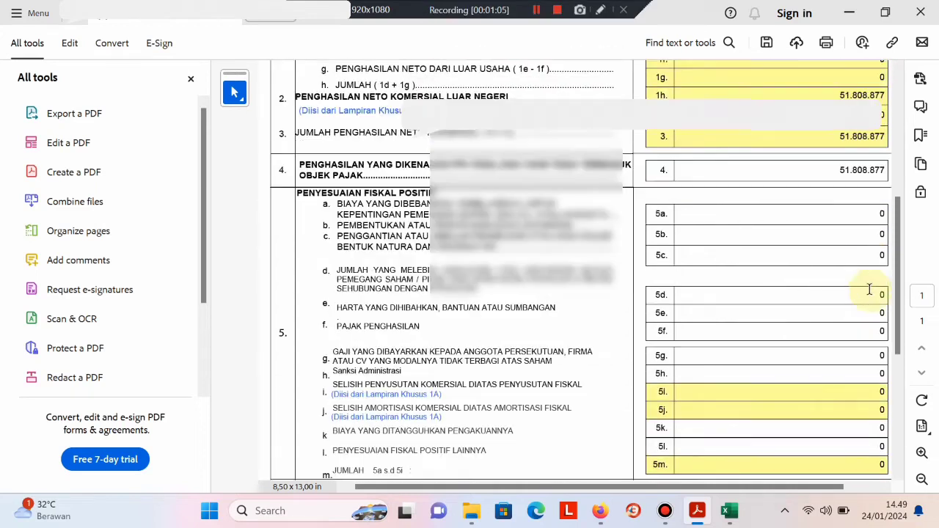
pyautogui.scroll(-6, 870, 290)
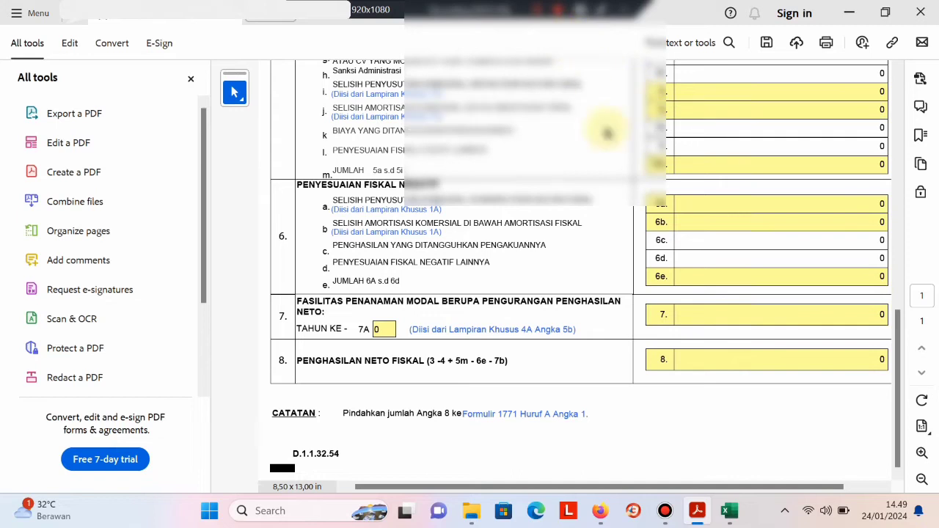
pyautogui.scroll(3, 635, 168)
pyautogui.scroll(15, 636, 170)
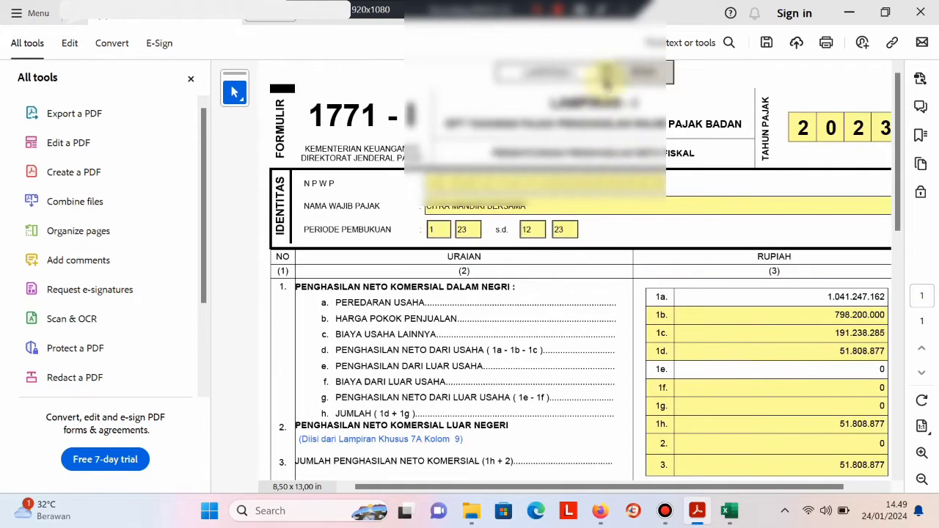
# Open Induk Lanjutan and review the PPh Pasal 25 and PPh Final amounts, the item 16 declaration and the item 17 attachments
pyautogui.click(606, 72)
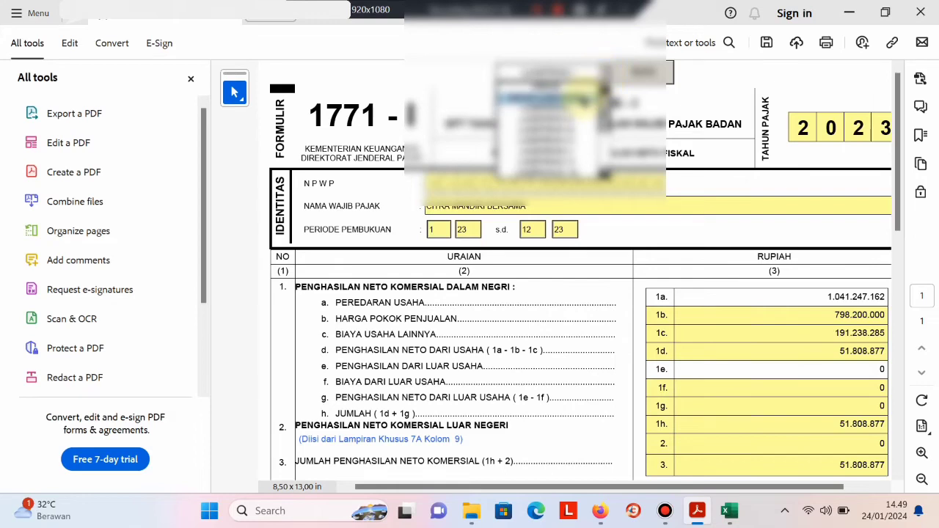
pyautogui.click(586, 95)
pyautogui.click(643, 74)
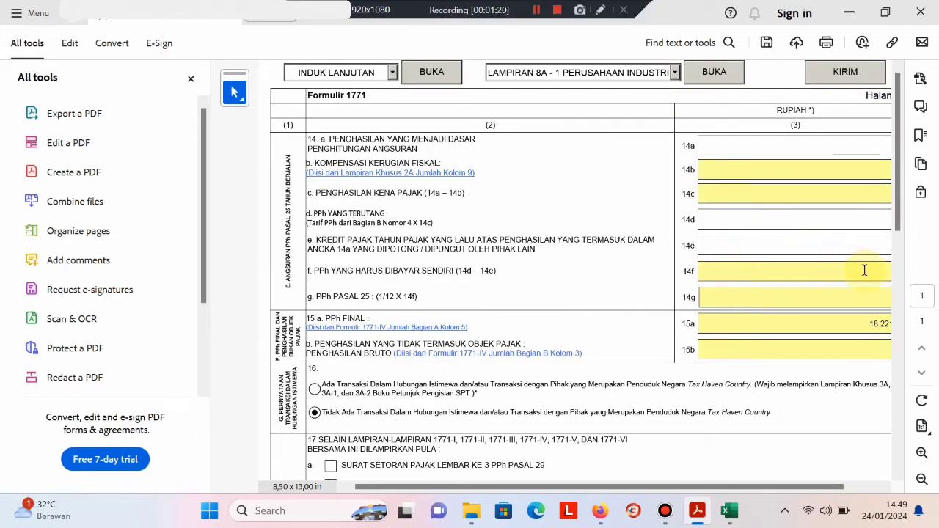
pyautogui.click(900, 277)
pyautogui.scroll(5, 876, 254)
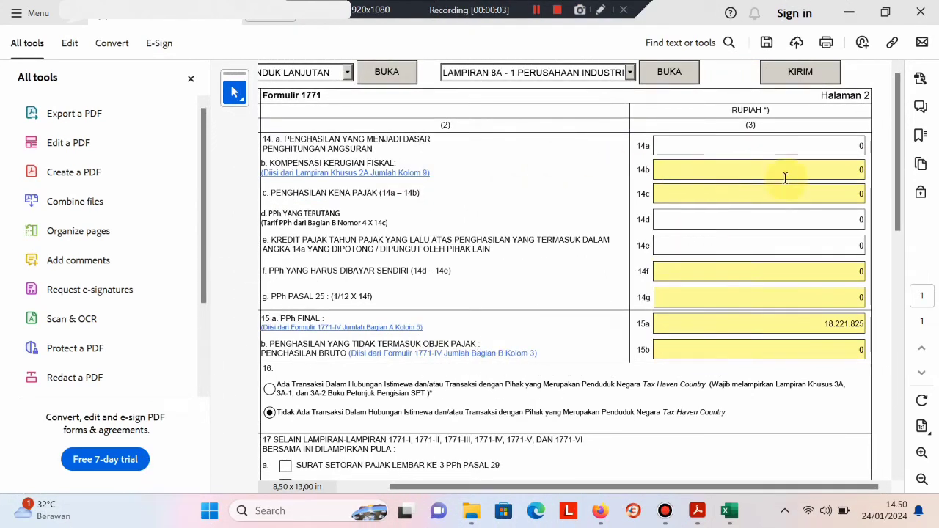
pyautogui.scroll(-1, 833, 315)
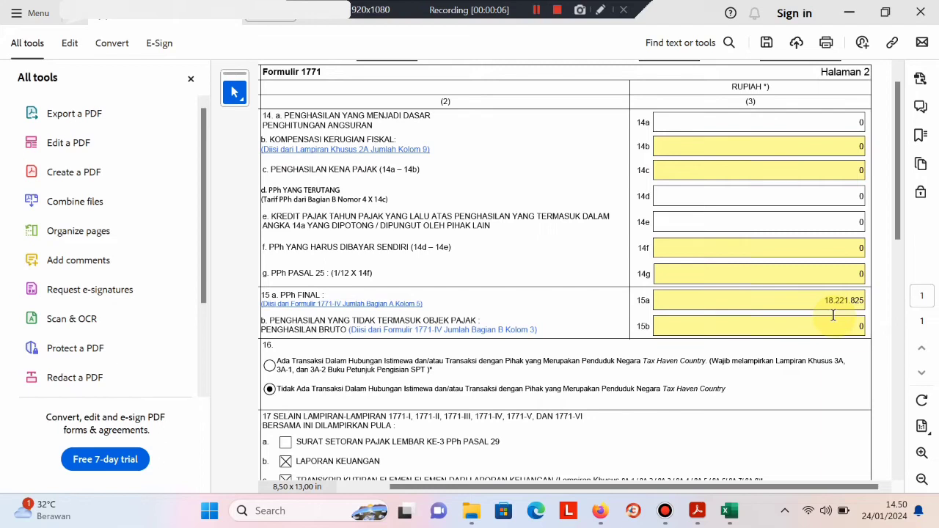
pyautogui.scroll(-6, 833, 315)
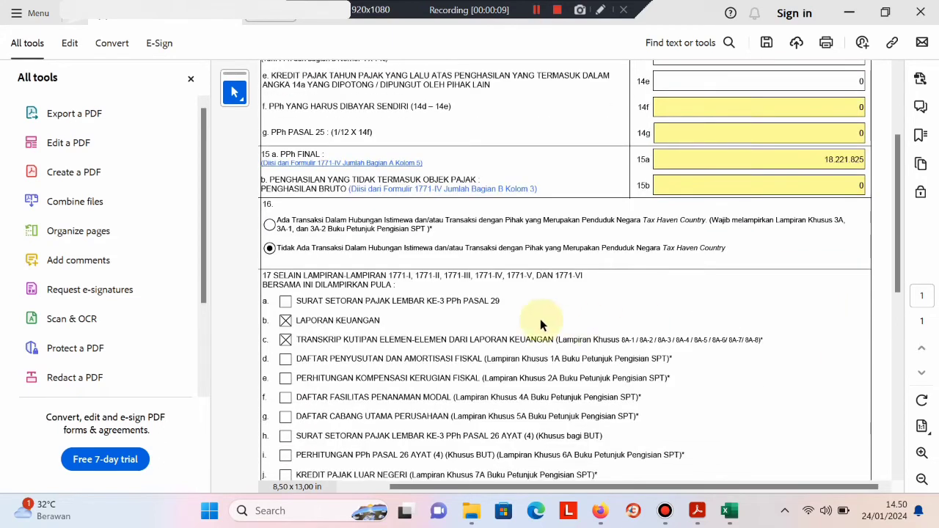
pyautogui.scroll(-9, 506, 331)
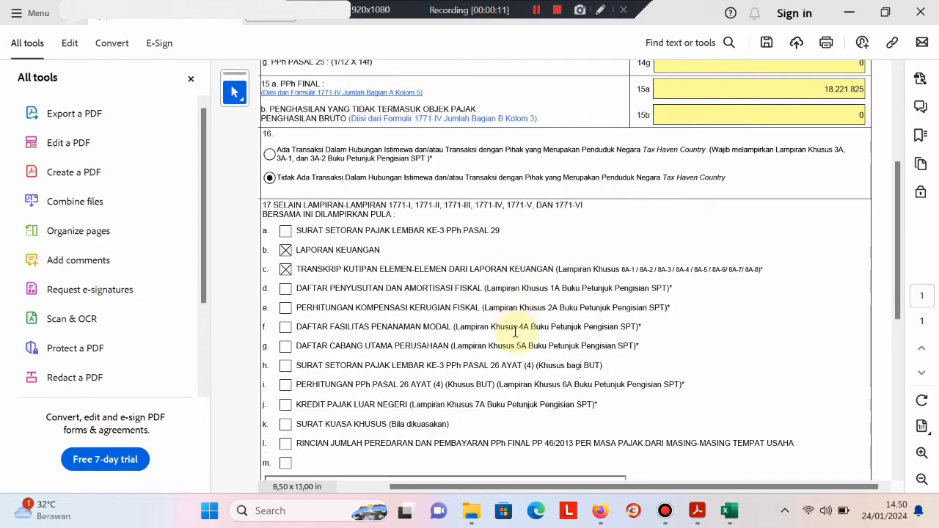
# In the Pernyataan section, enter CIREBON as the place and set the date to 24/01/2024
pyautogui.scroll(-6, 516, 334)
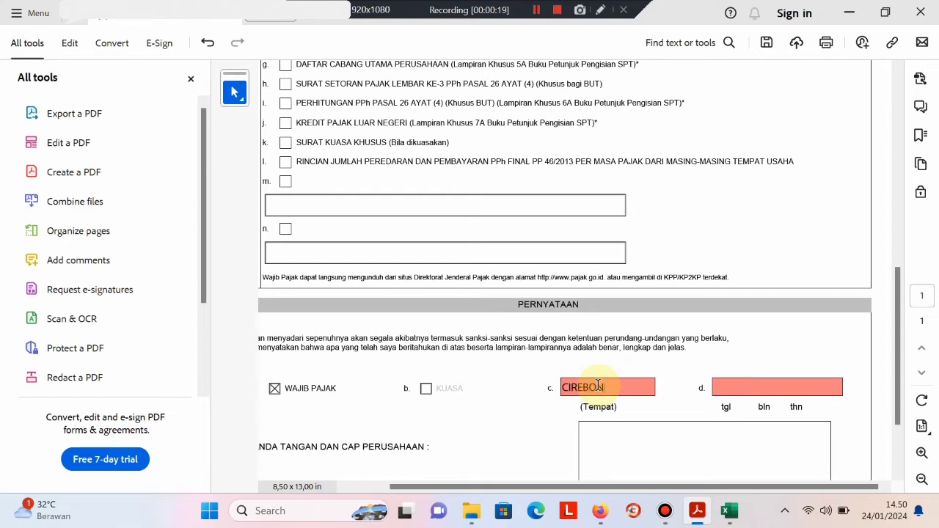
pyautogui.click(731, 383)
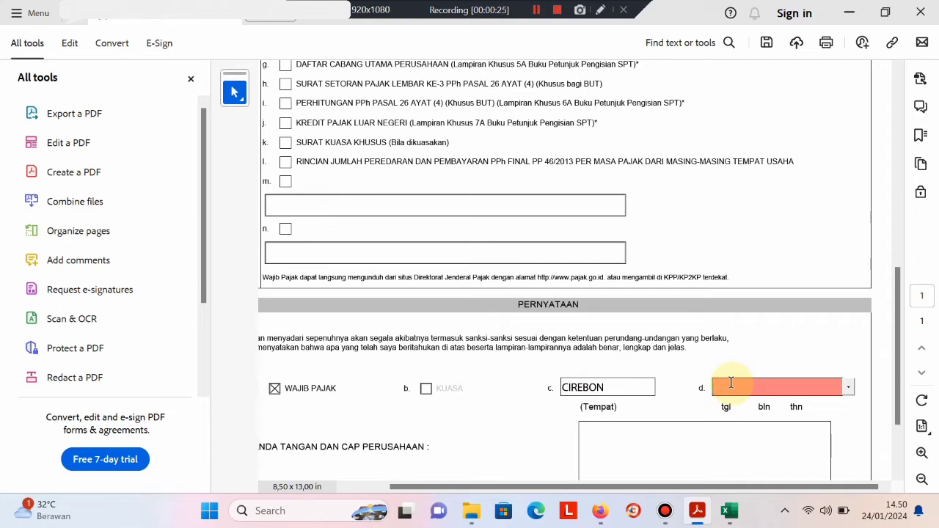
pyautogui.click(845, 388)
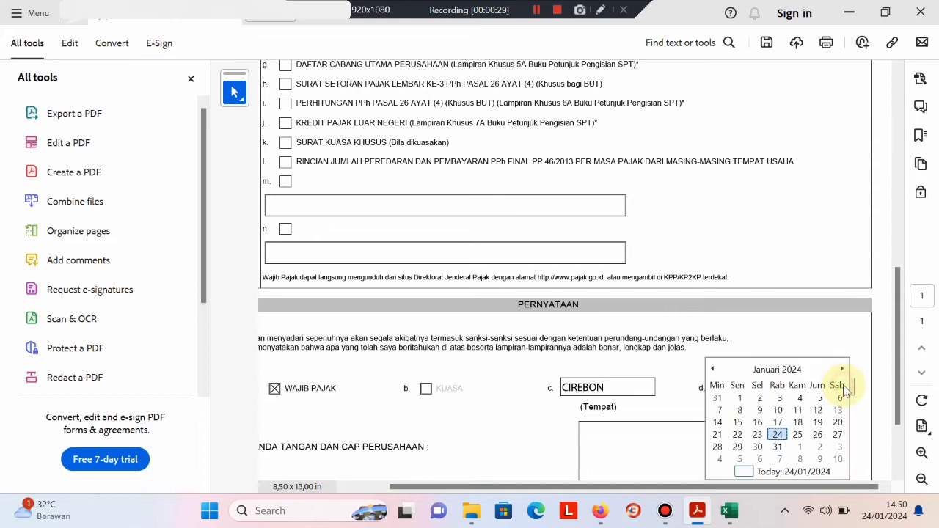
pyautogui.click(778, 435)
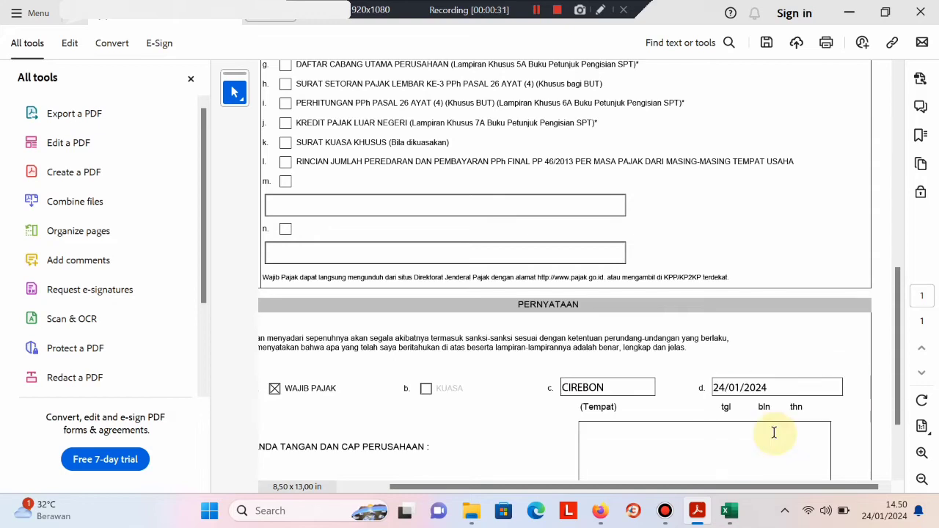
pyautogui.scroll(-3, 774, 433)
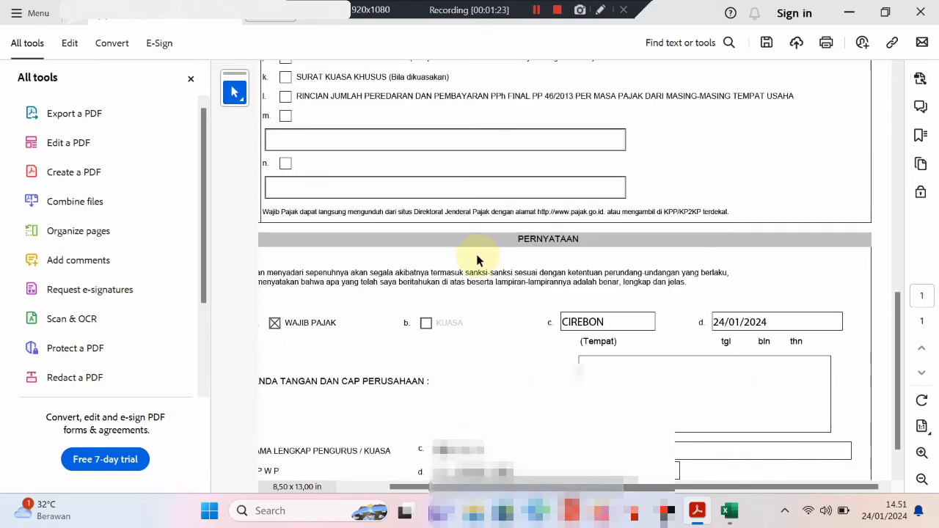
pyautogui.scroll(-1, 455, 256)
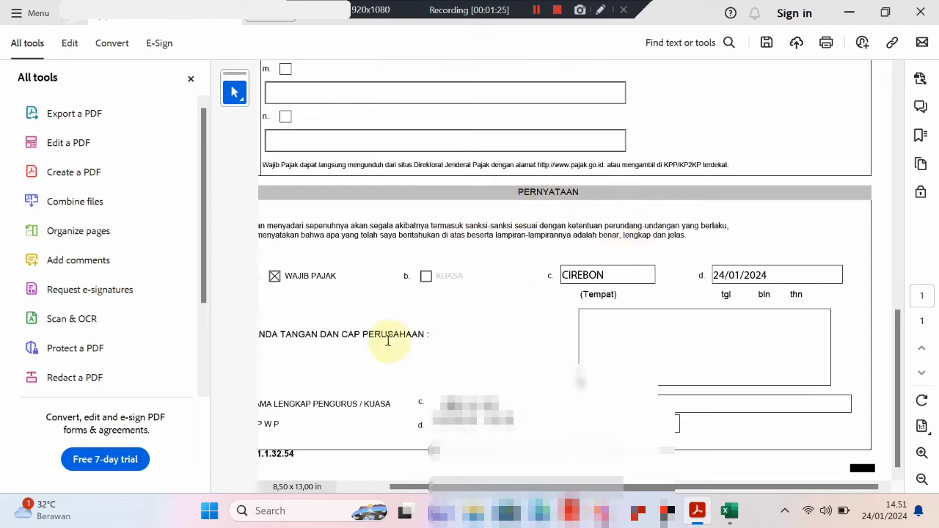
# Open the special attachment Lampiran 8A - 8 for Perusahaan Pembiayaan from the Induk Lanjutan form
pyautogui.scroll(5, 507, 95)
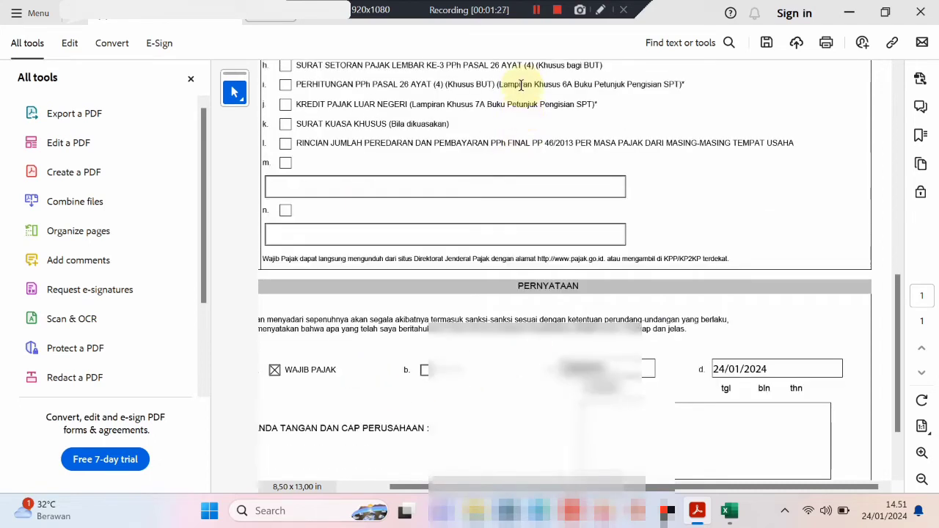
pyautogui.scroll(10, 521, 86)
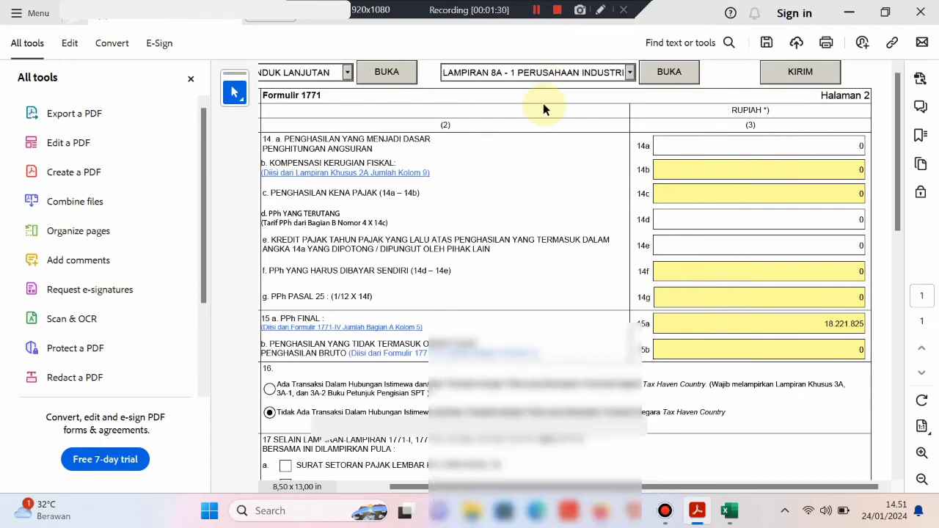
pyautogui.click(628, 72)
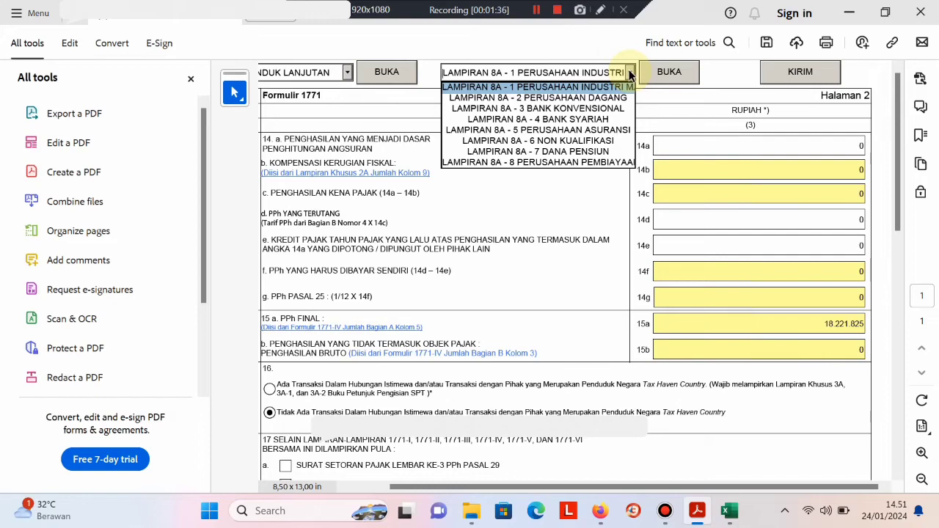
pyautogui.click(588, 160)
pyautogui.click(659, 69)
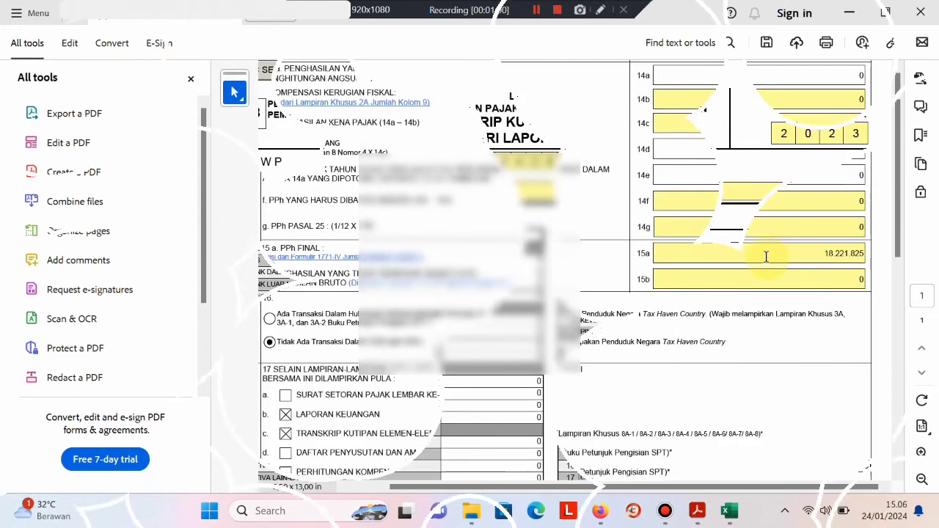
# Review the completed Induk Lanjutan page from item 14 through the attachment checklist to the Pernyataan place, date and signatory fields
pyautogui.scroll(-5, 766, 256)
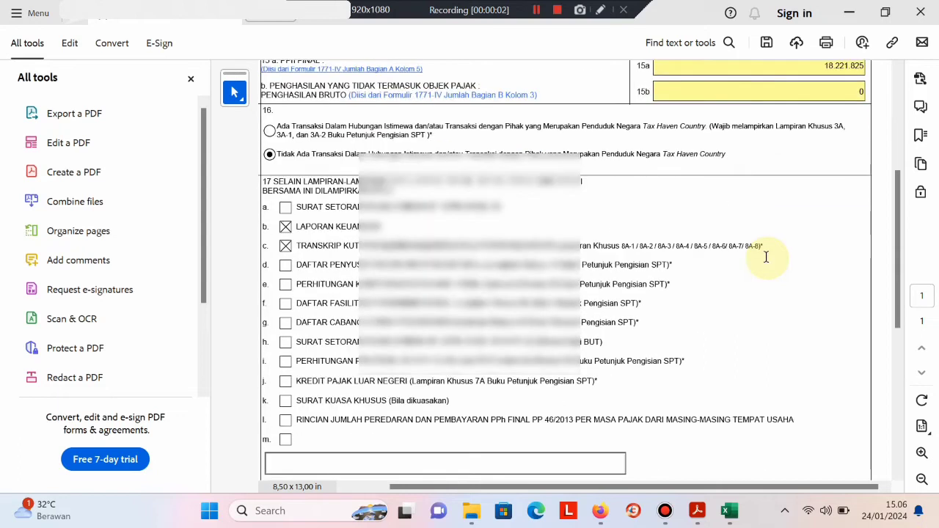
pyautogui.scroll(7, 766, 256)
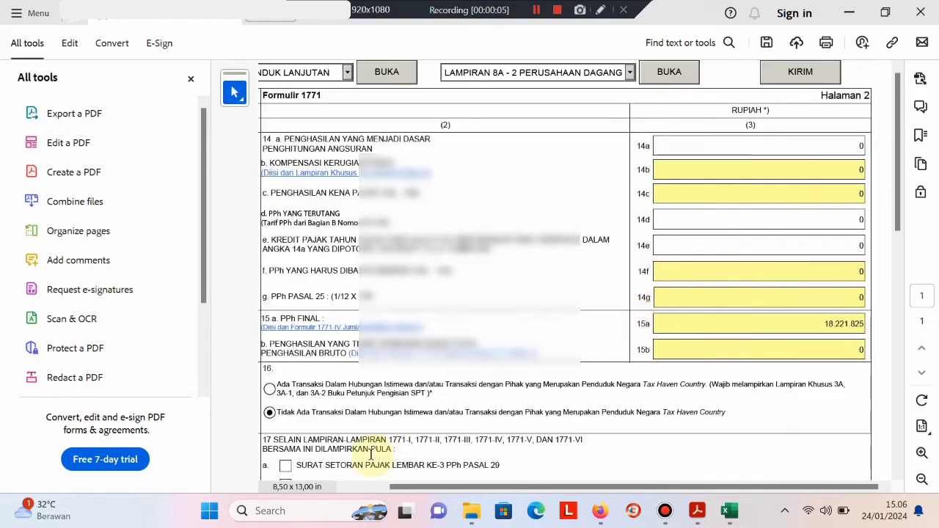
pyautogui.click(342, 487)
pyautogui.click(338, 487)
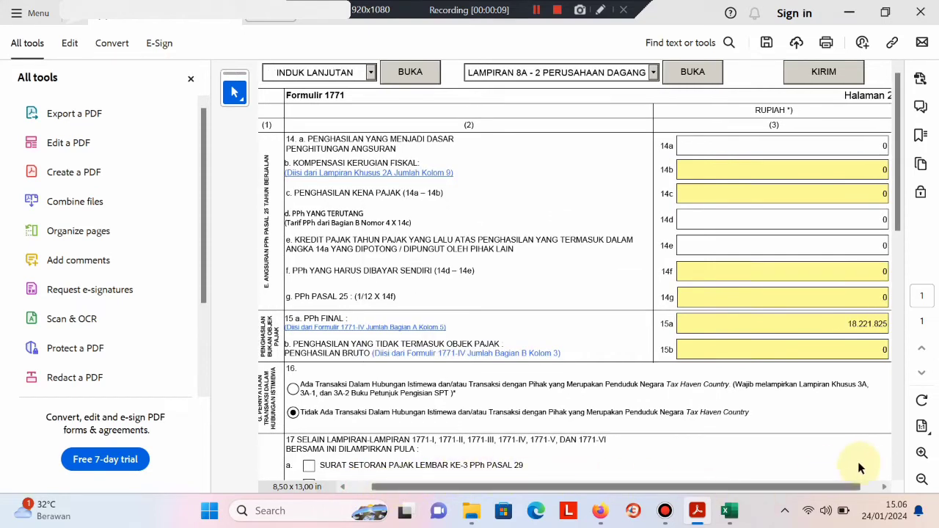
pyautogui.click(874, 490)
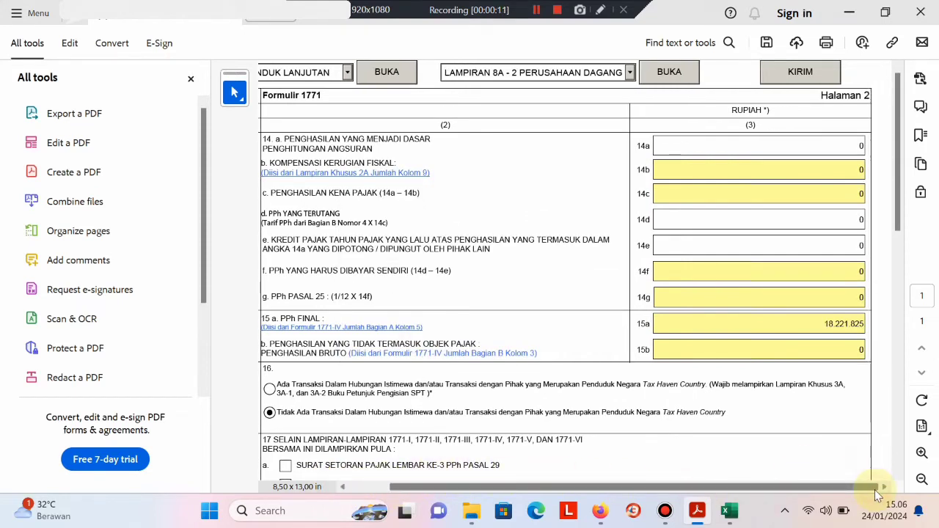
pyautogui.scroll(-1, 858, 415)
pyautogui.scroll(-3, 837, 393)
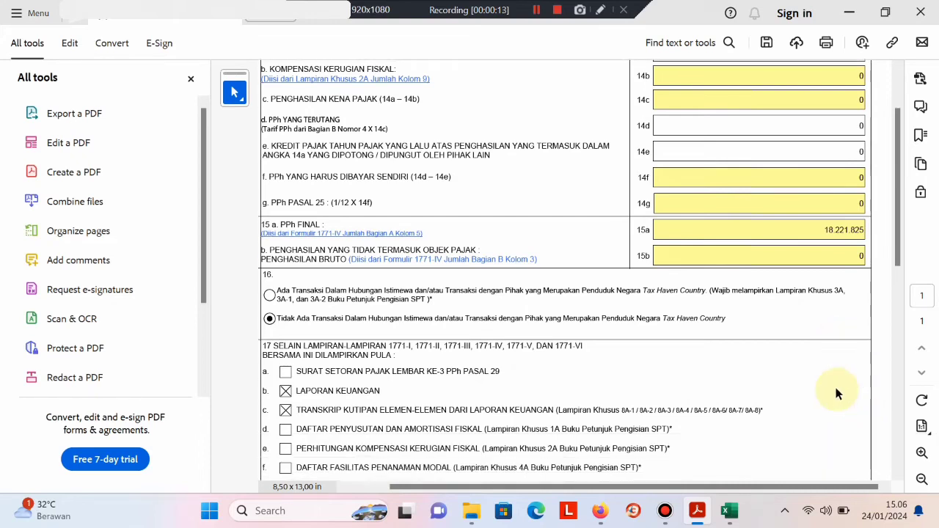
pyautogui.scroll(-7, 836, 389)
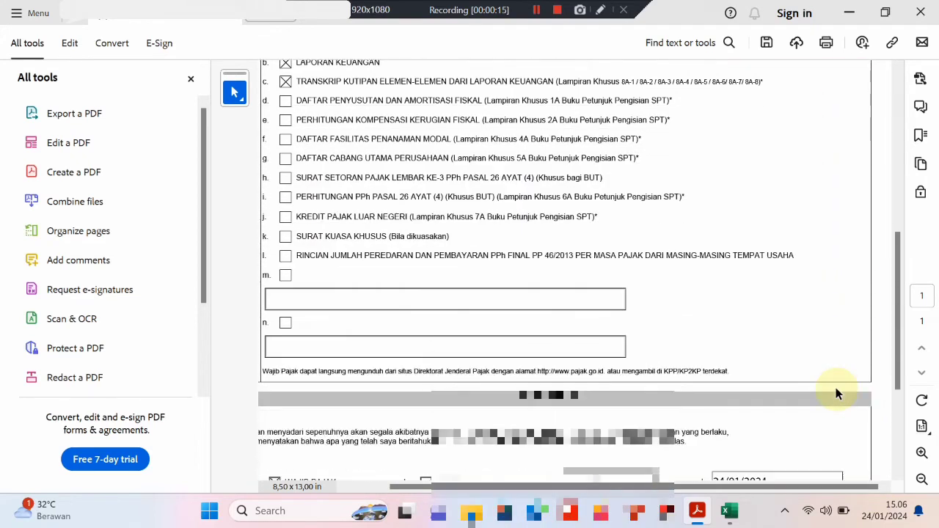
pyautogui.scroll(-1, 645, 390)
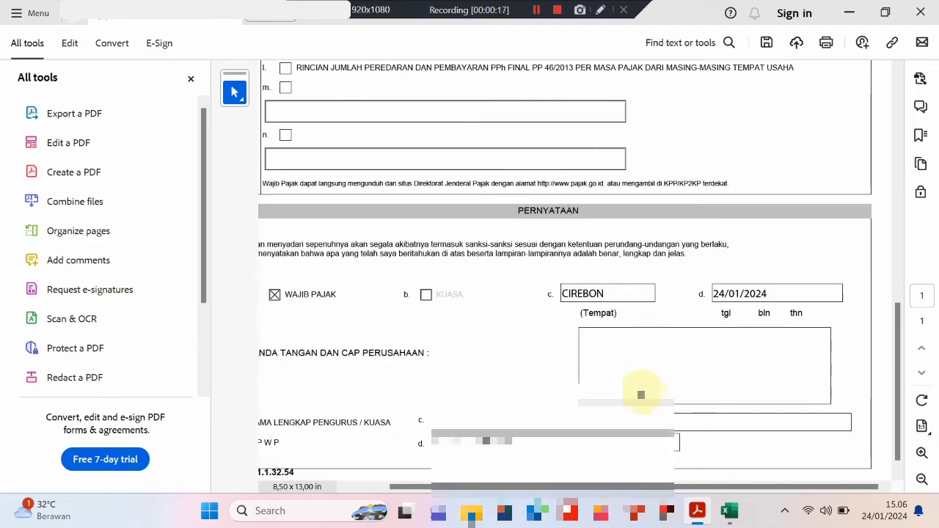
pyautogui.scroll(9, 767, 287)
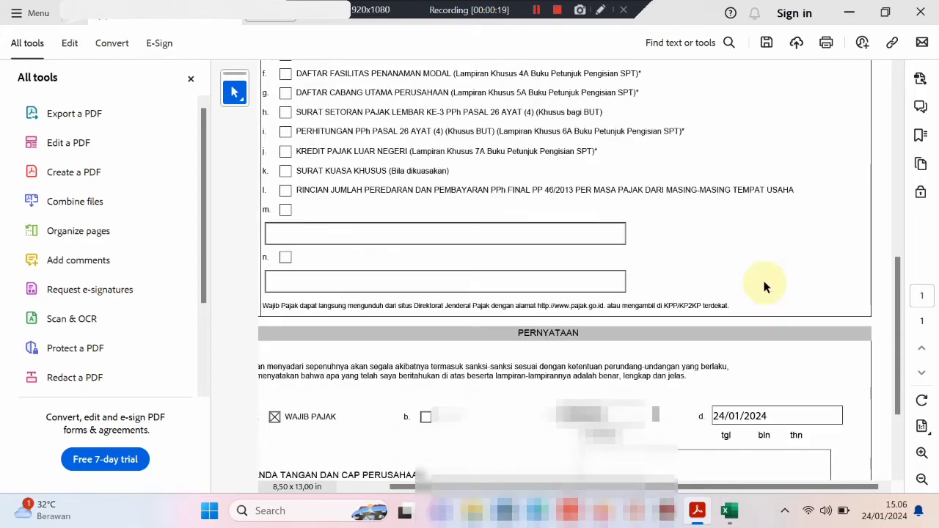
# Choose Lampiran 8A - 2 Perusahaan Dagang as the special attachment on the Induk Lanjutan form and open it
pyautogui.scroll(4, 752, 274)
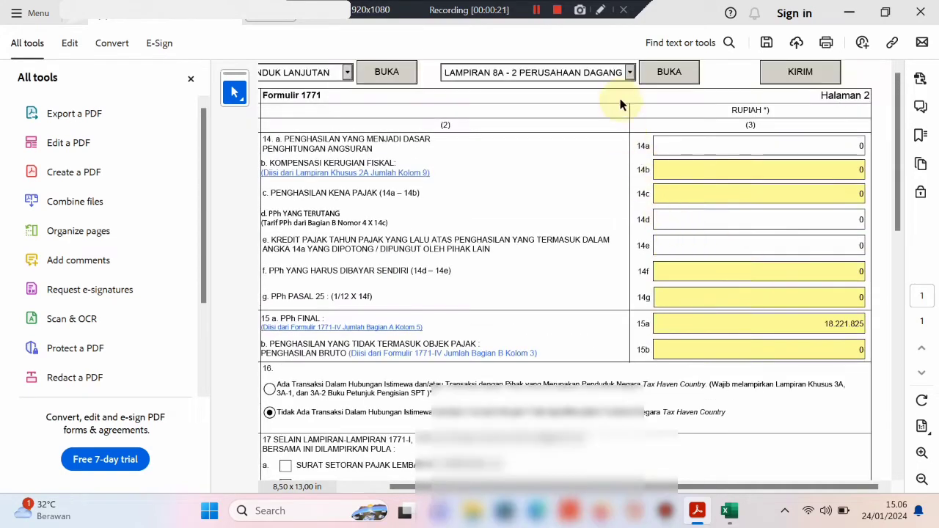
pyautogui.click(630, 71)
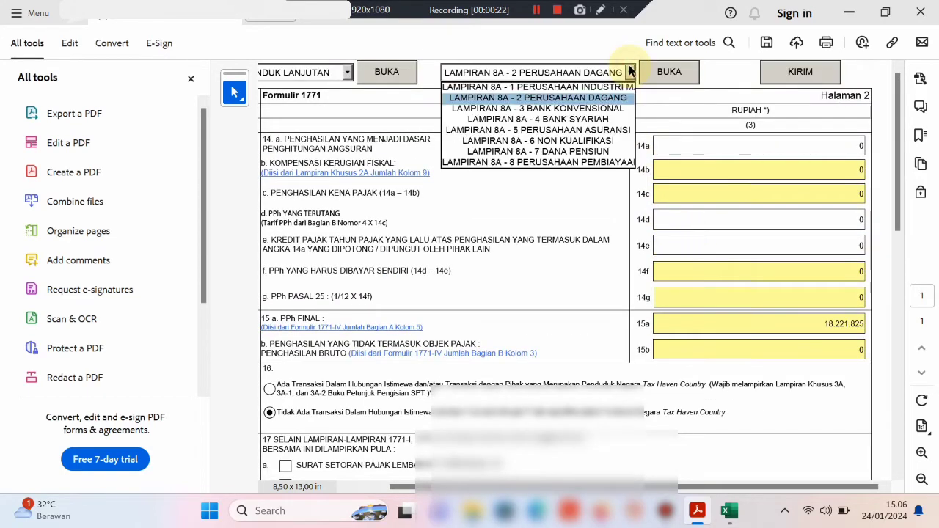
pyautogui.click(583, 102)
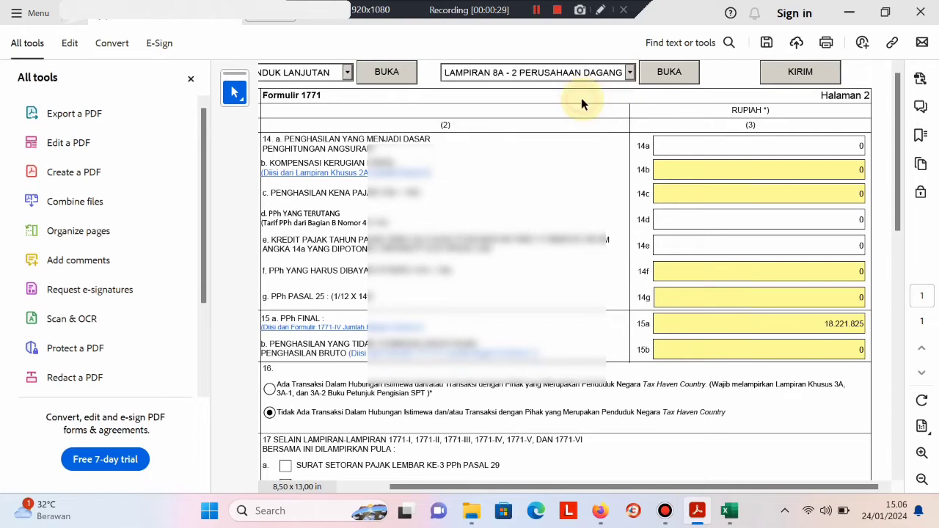
pyautogui.click(652, 74)
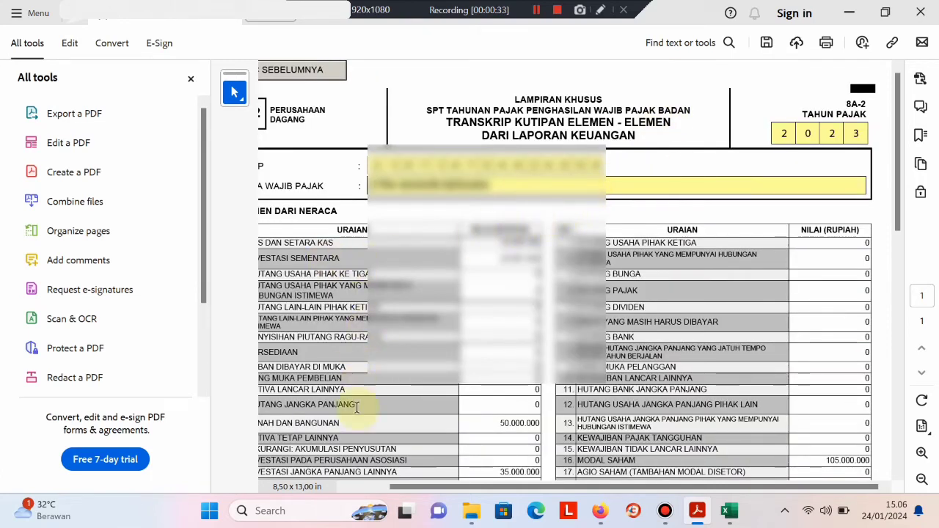
# Review the Elemen dari Neraca tables, comparing the asset items and Jumlah Aktiva with the liabilities and equity items
pyautogui.click(356, 487)
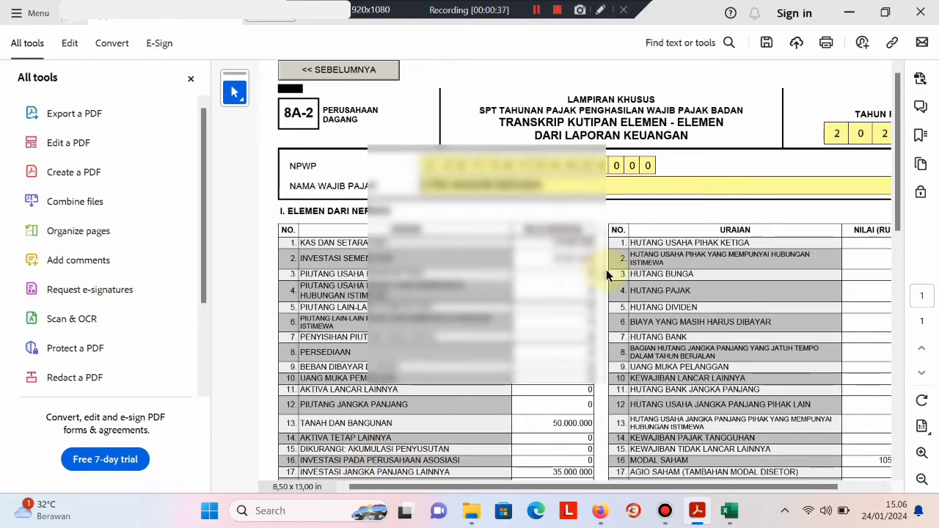
pyautogui.scroll(-2, 584, 308)
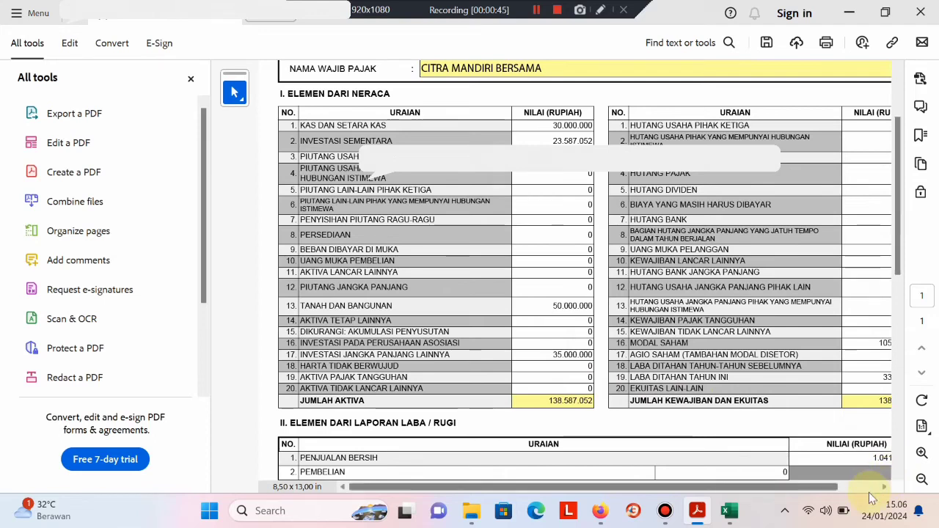
pyautogui.click(870, 488)
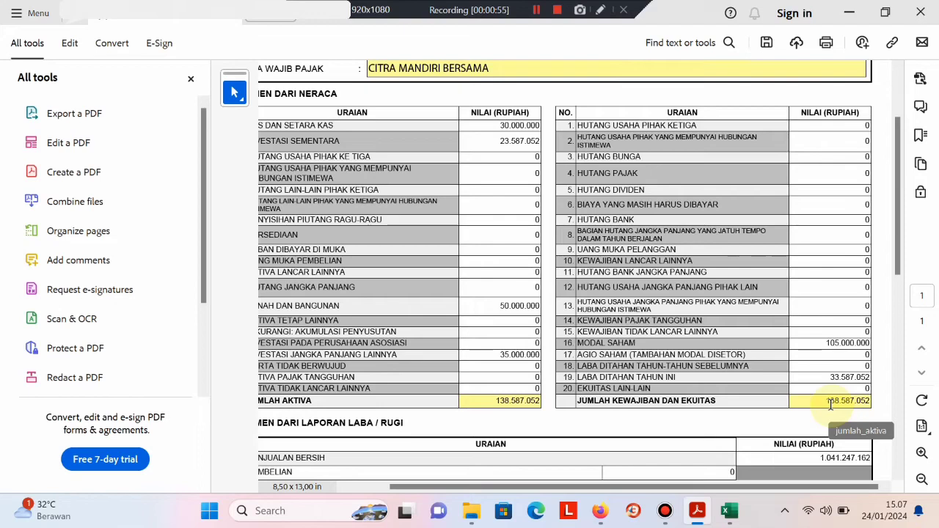
# Examine the Elemen dari Laporan Laba/Rugi items from Penjualan Bersih and Saldo Barang Dagangan through the expenses to Laba Usaha
pyautogui.scroll(-3, 834, 369)
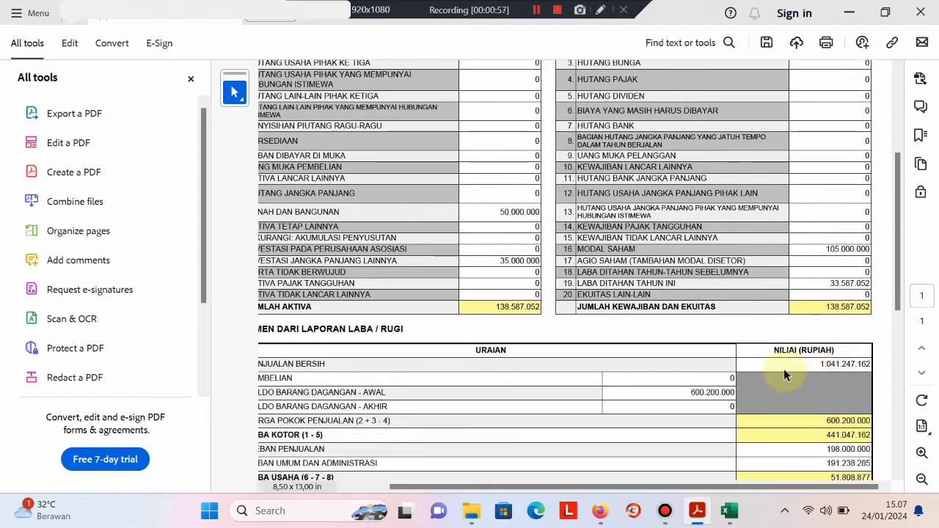
pyautogui.click(368, 488)
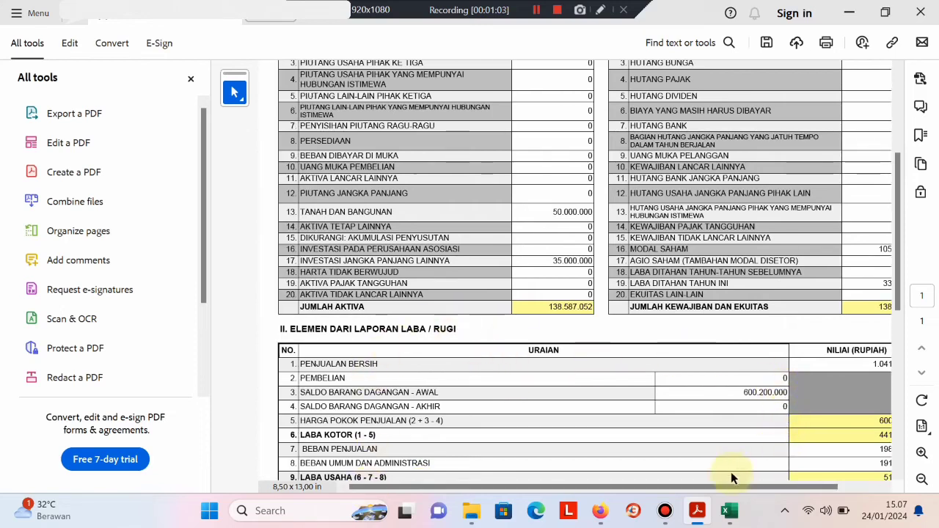
pyautogui.click(864, 488)
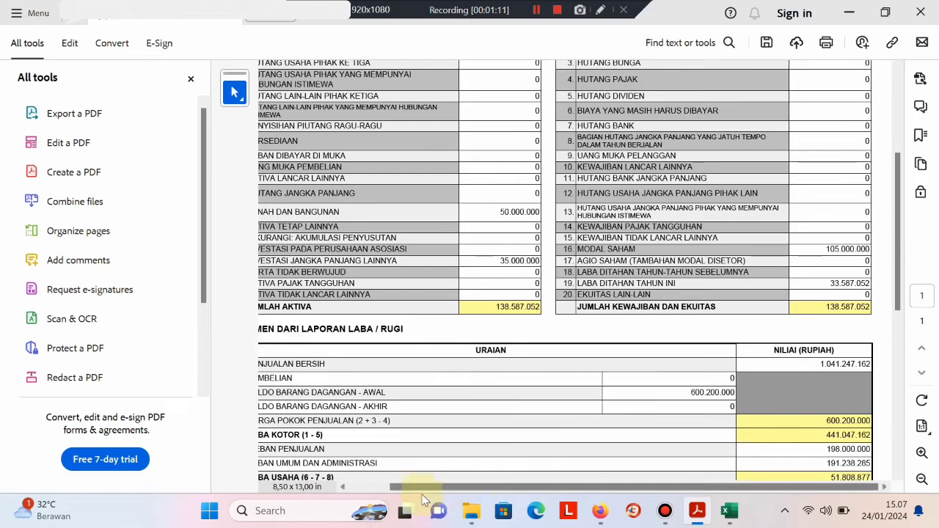
pyautogui.click(373, 488)
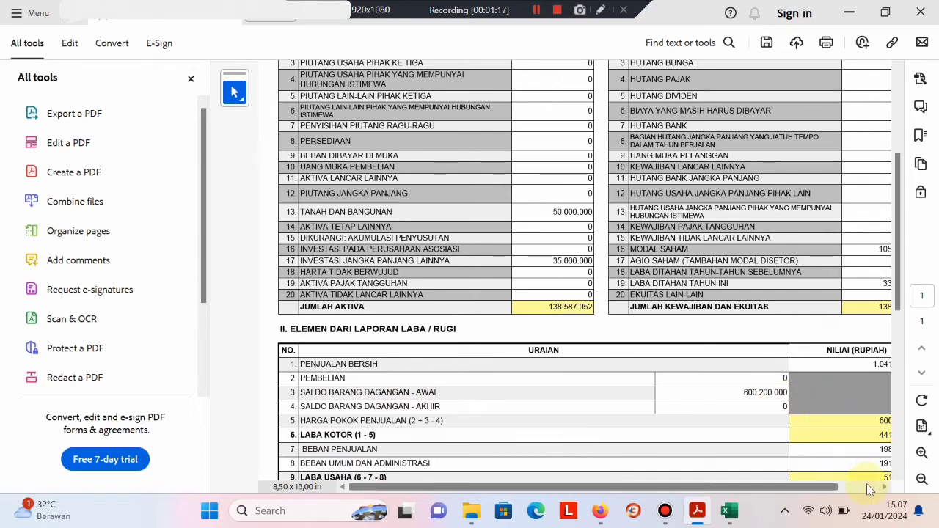
pyautogui.click(866, 486)
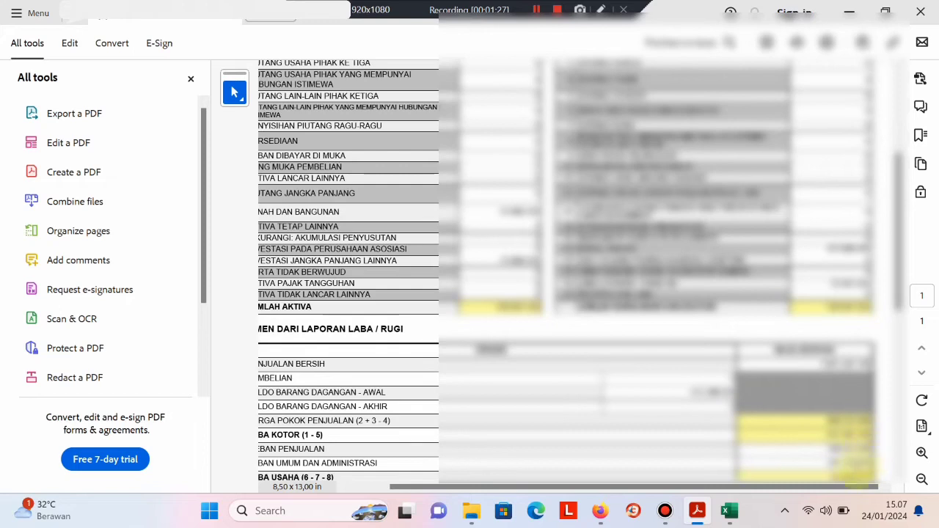
pyautogui.click(374, 486)
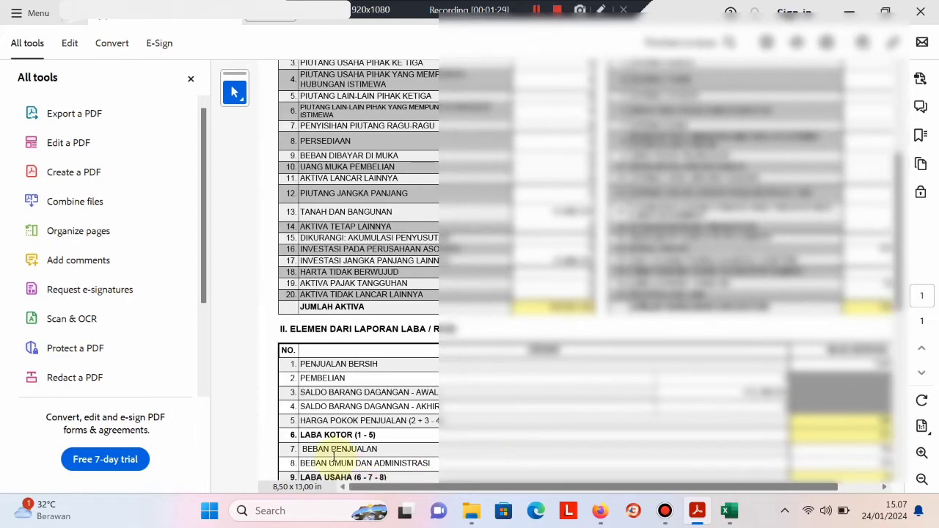
pyautogui.click(868, 487)
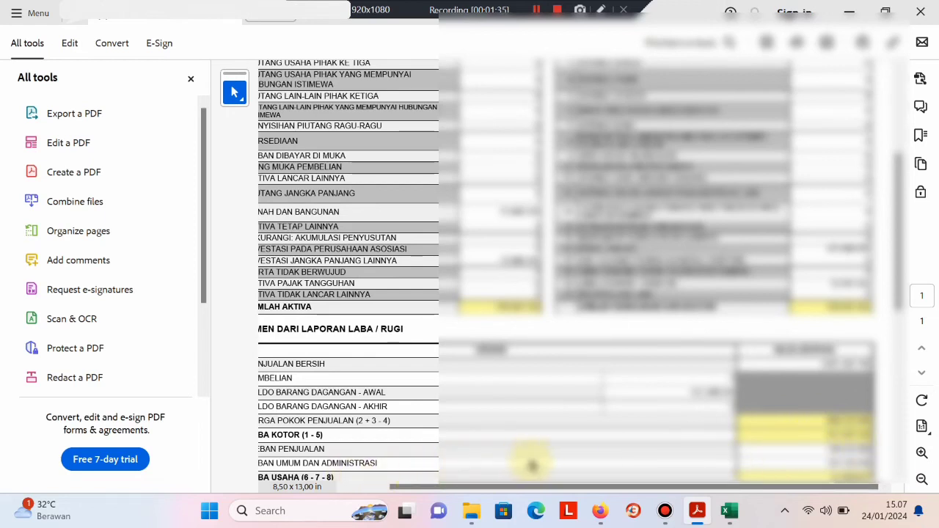
pyautogui.scroll(-1, 822, 463)
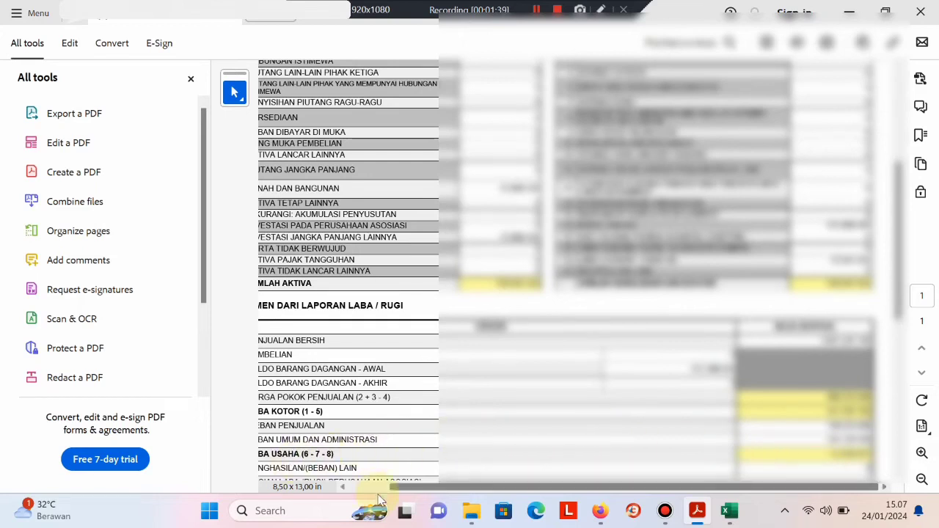
pyautogui.hscroll(-2, 369, 488)
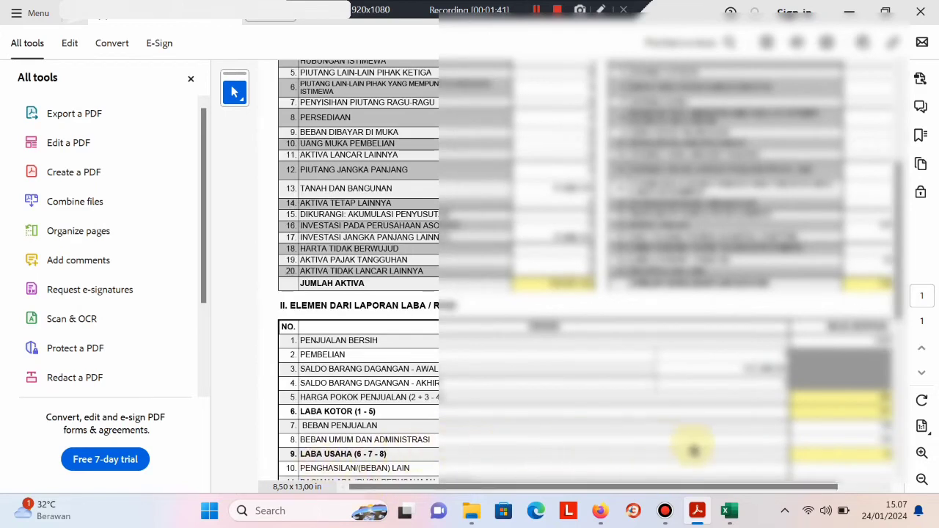
pyautogui.hscroll(2, 855, 487)
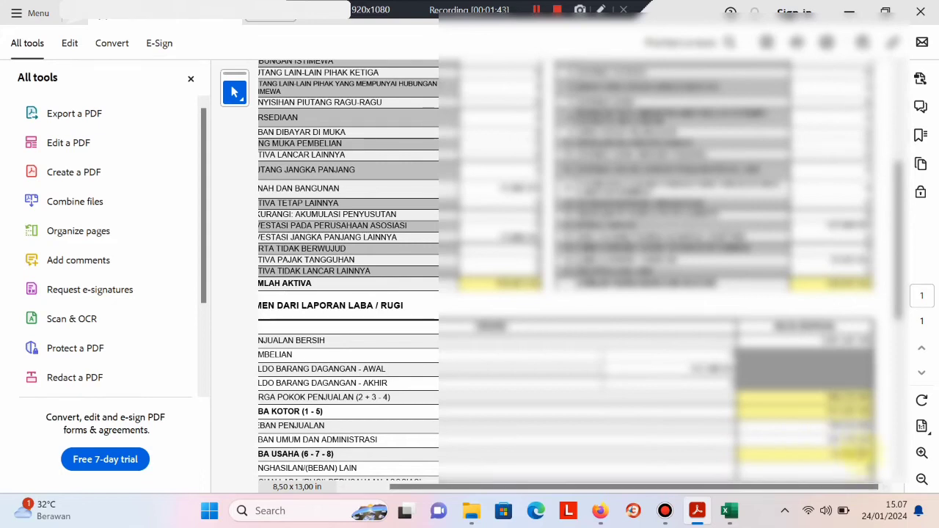
# Check the income statement from Laba Usaha to Laba/Rugi Sebelum Hak Minoritas and compare that profit with Laba Ditahan Tahun Ini
pyautogui.scroll(-1, 866, 449)
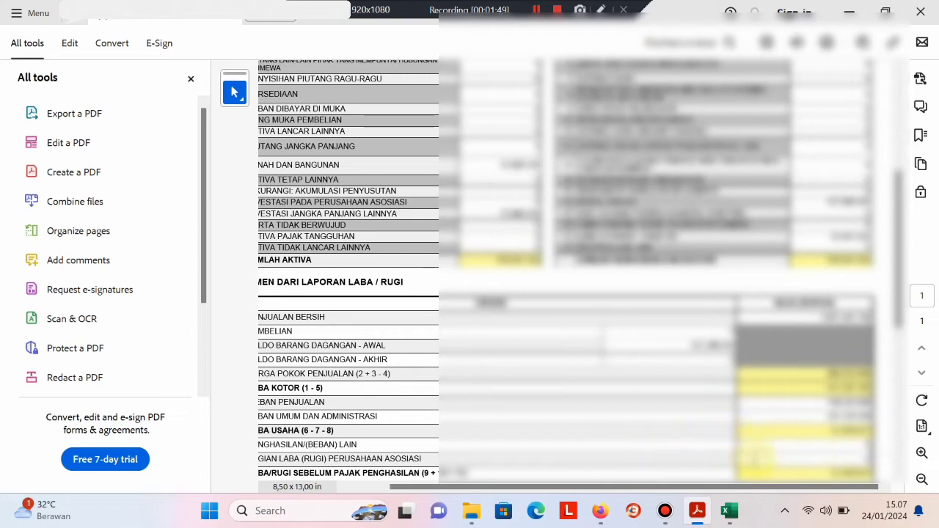
pyautogui.scroll(-1, 737, 466)
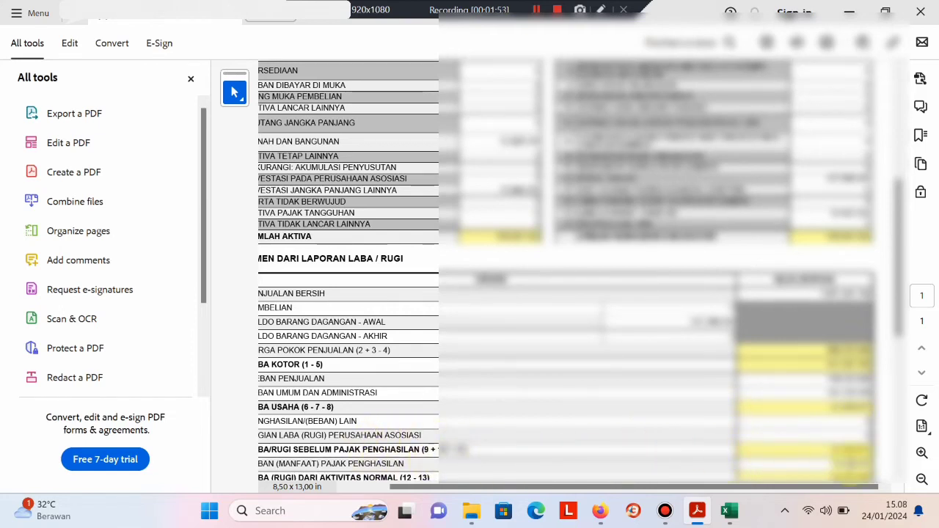
pyautogui.scroll(-1, 712, 451)
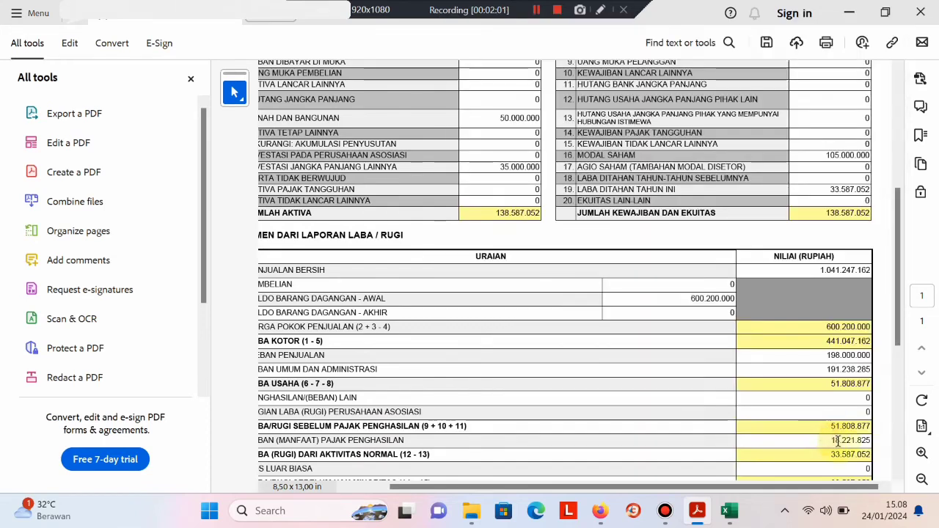
pyautogui.scroll(-1, 872, 440)
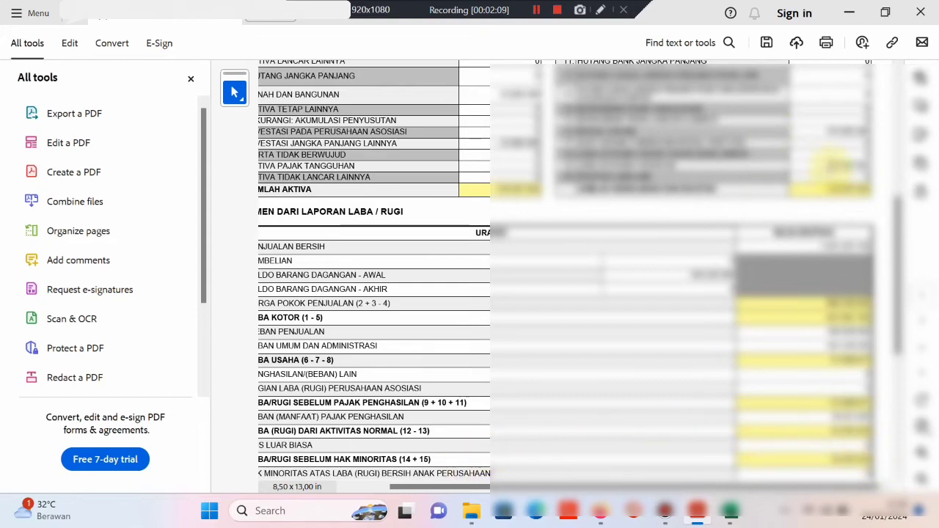
pyautogui.moveTo(832, 165); pyautogui.dragTo(874, 168)
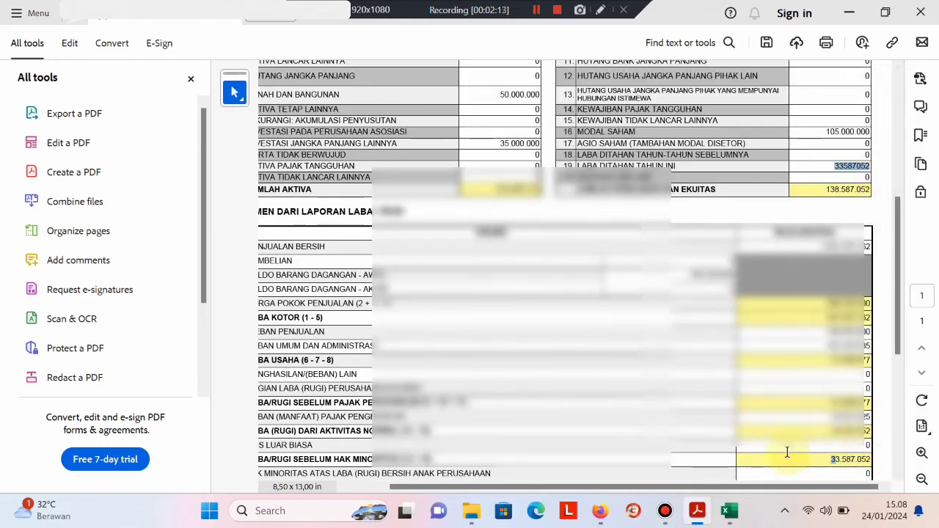
pyautogui.moveTo(833, 458); pyautogui.dragTo(874, 459)
pyautogui.scroll(-1, 733, 272)
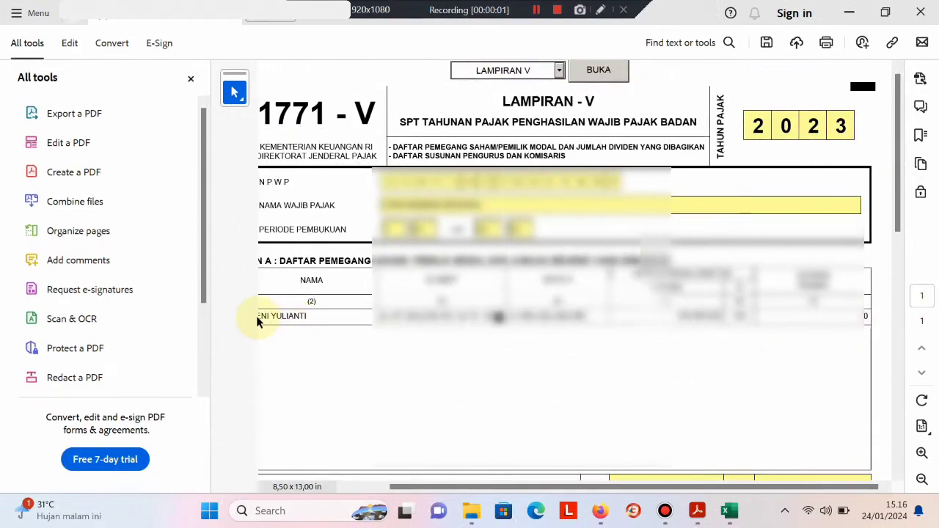
# View the shareholder list on Lampiran V, choose Lampiran IV as the form to fill in and open it
pyautogui.click(344, 487)
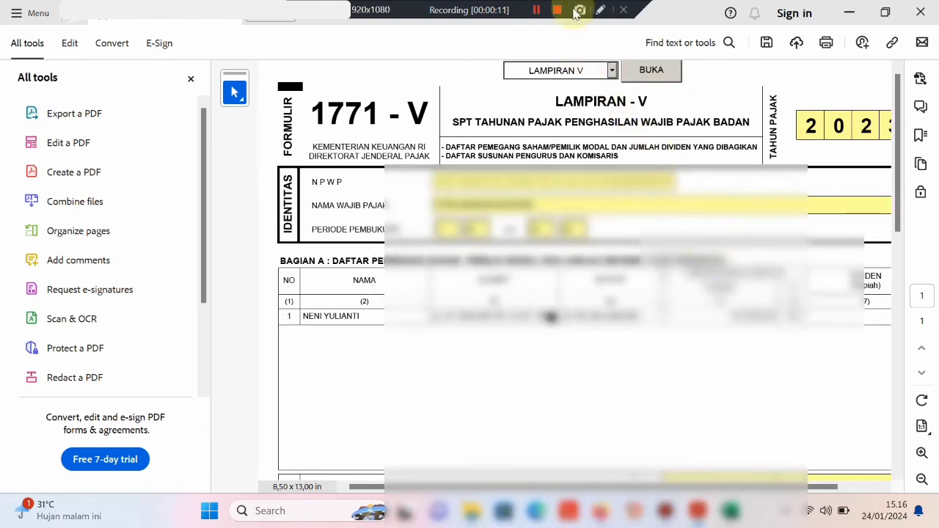
pyautogui.click(611, 72)
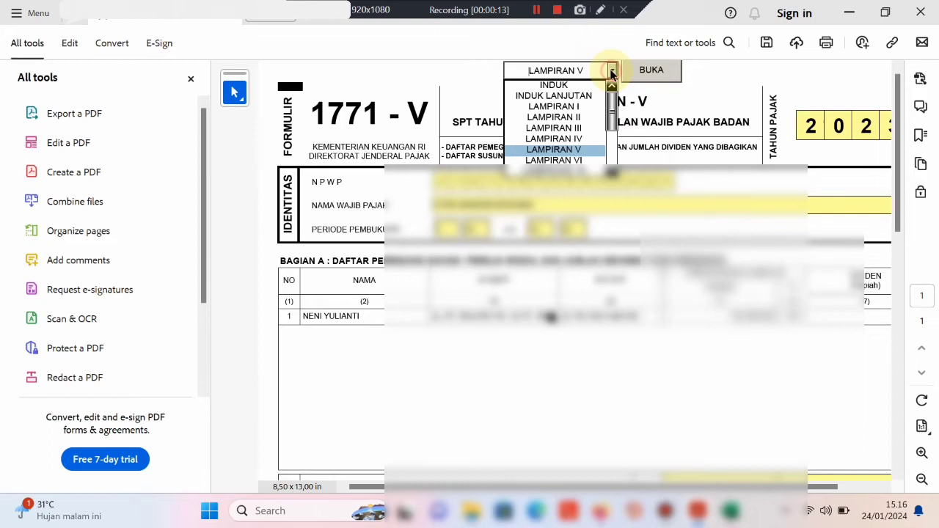
pyautogui.click(594, 139)
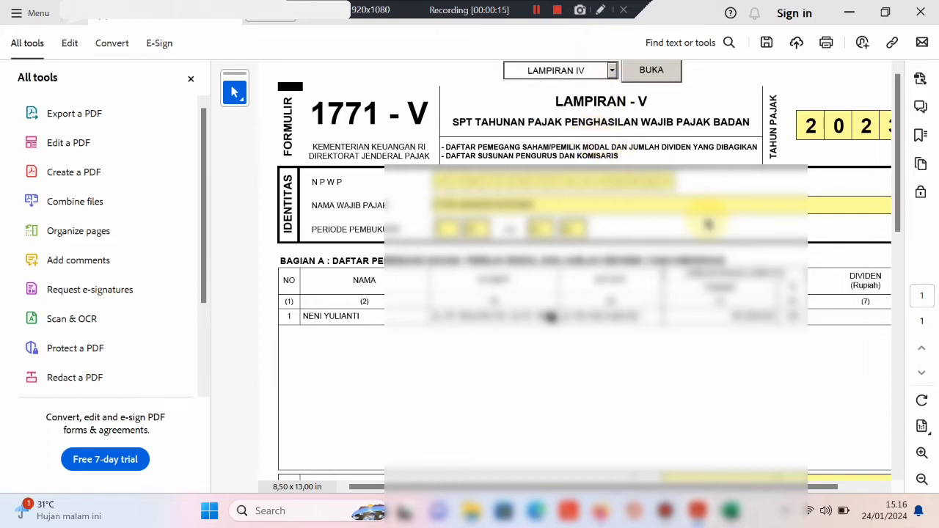
pyautogui.click(654, 73)
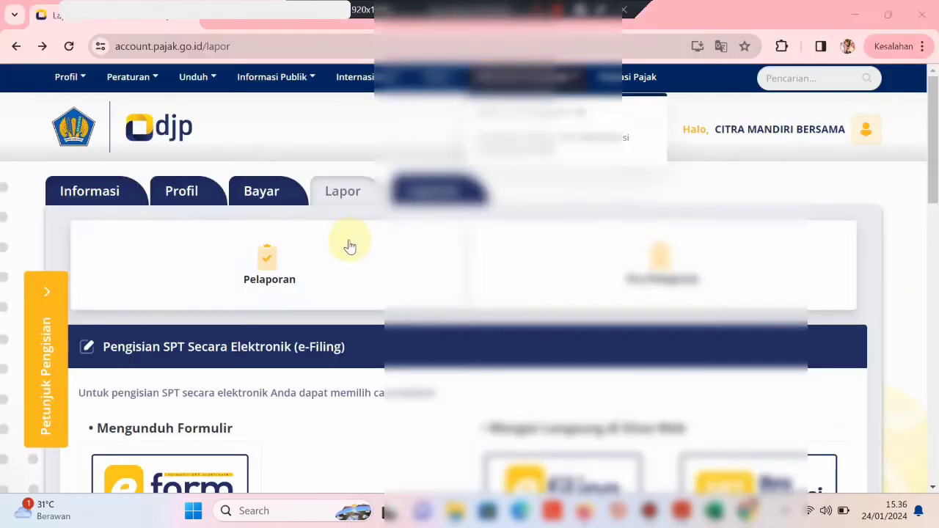
# Return from the Lapor page to the Informasi page of the DJP Online account in the browser
pyautogui.click(16, 47)
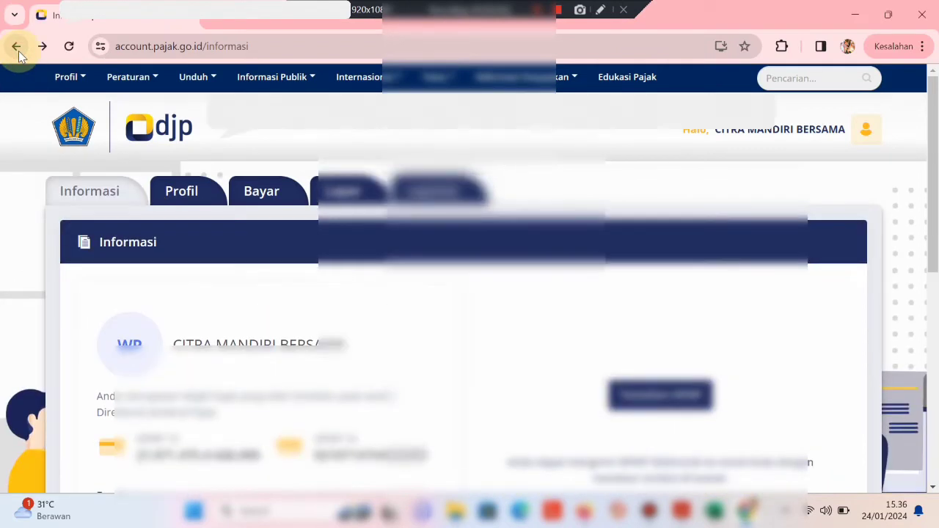
pyautogui.click(16, 47)
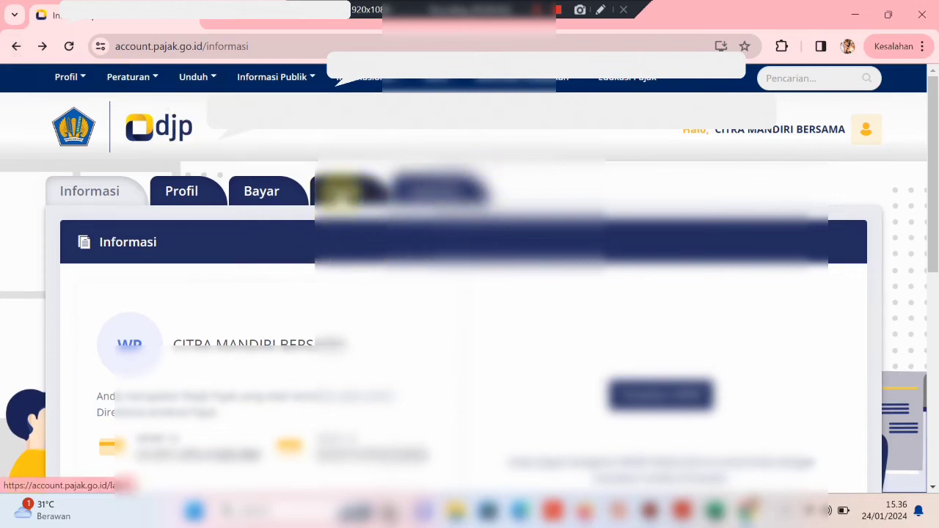
pyautogui.scroll(-5, 447, 293)
pyautogui.scroll(5, 447, 293)
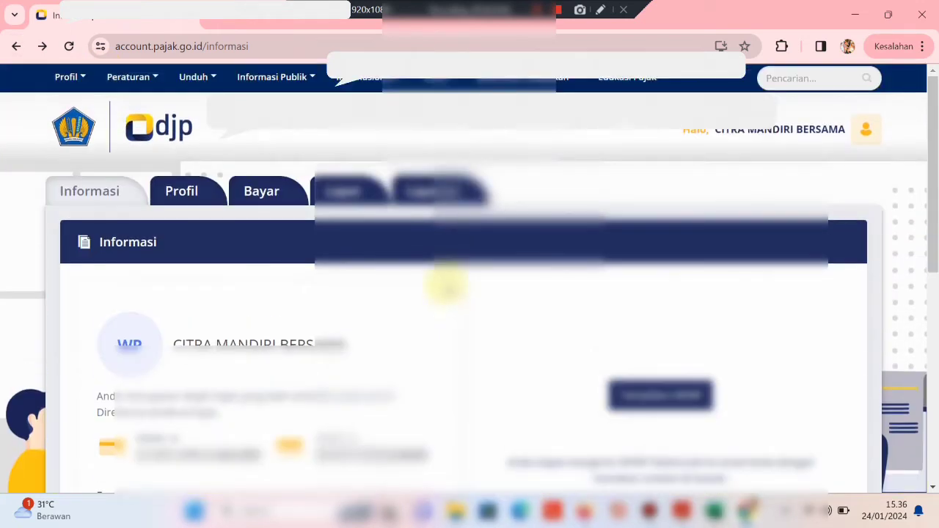
# Open the e-Form PDF service from the DJP Online Lapor section and go to Buat SPT for the Formulir 1771 data
pyautogui.click(346, 191)
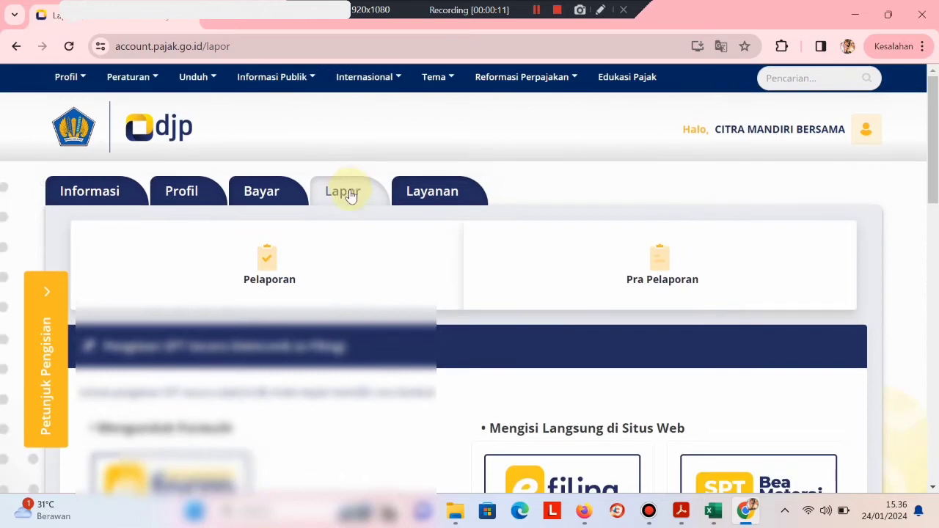
pyautogui.scroll(-3, 247, 436)
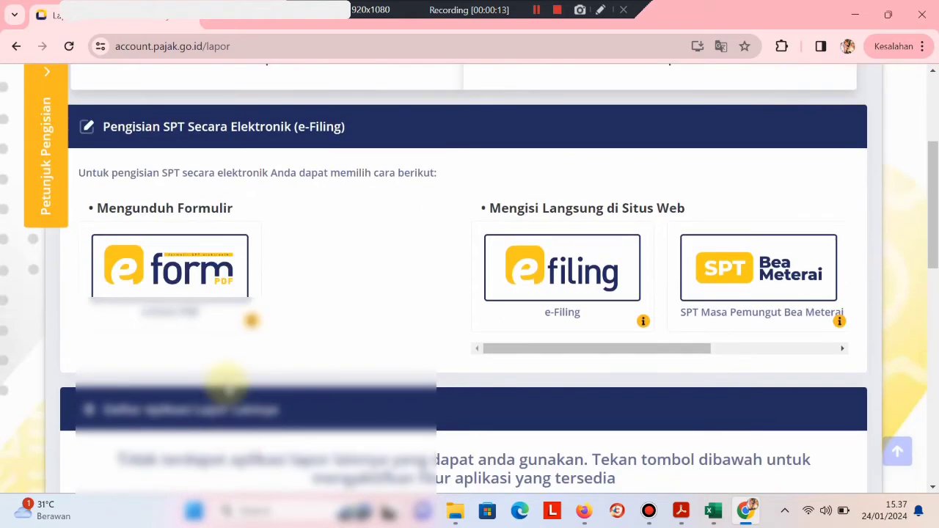
pyautogui.click(184, 292)
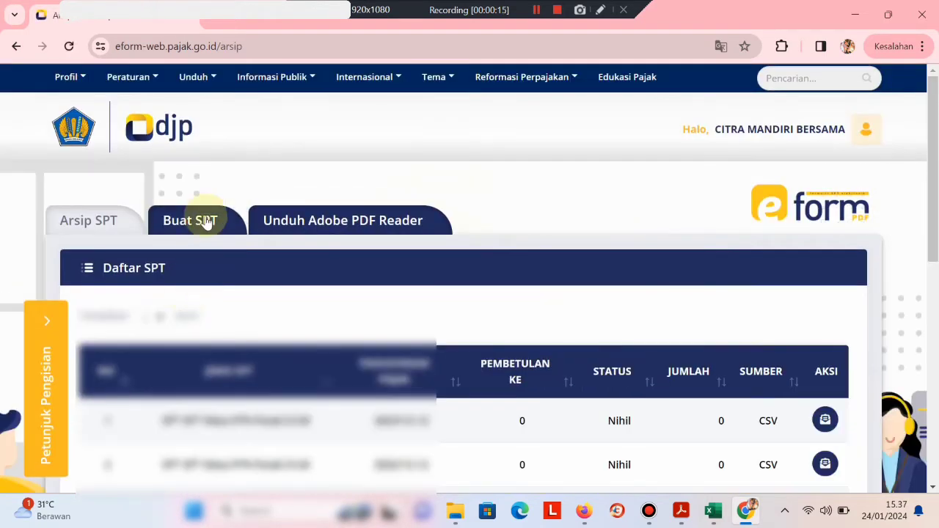
pyautogui.click(207, 221)
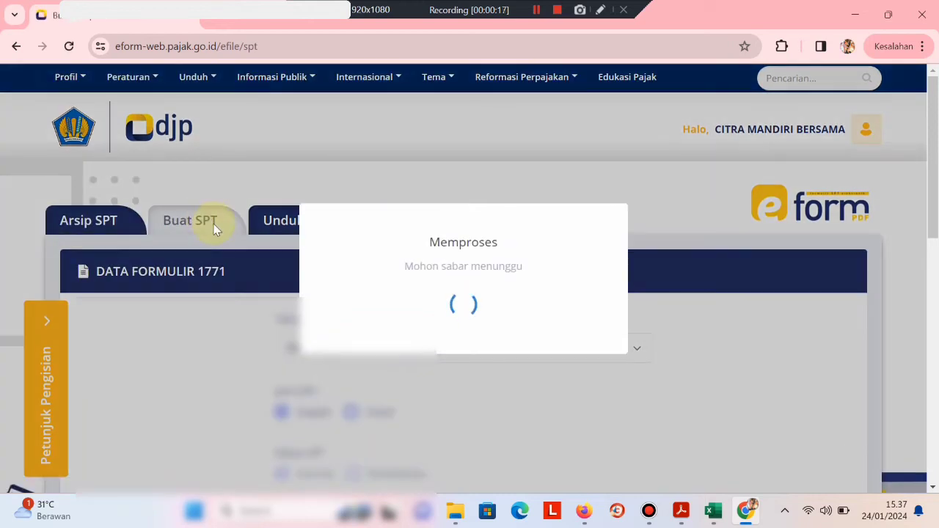
pyautogui.scroll(-4, 513, 353)
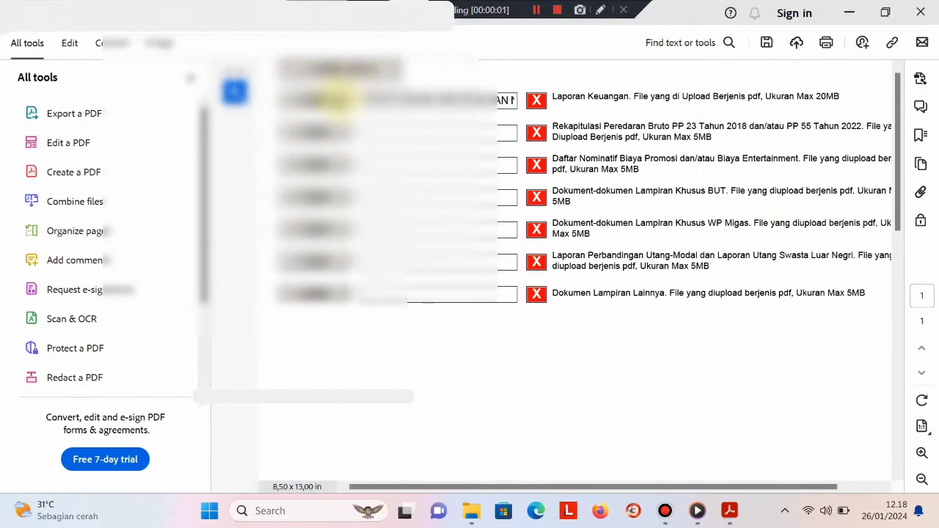
# Upload the financial statement PDF as the Laporan Keuangan attachment of the e-Form
pyautogui.click(323, 99)
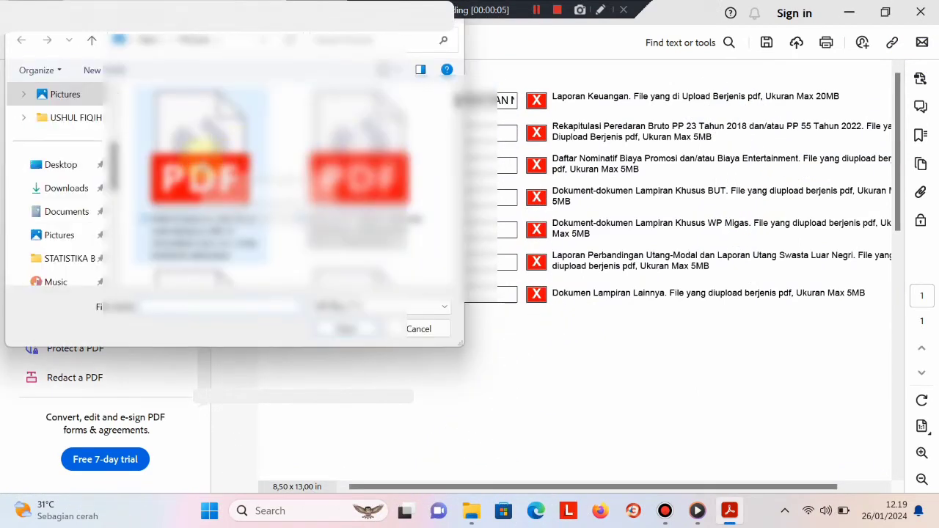
pyautogui.click(202, 168)
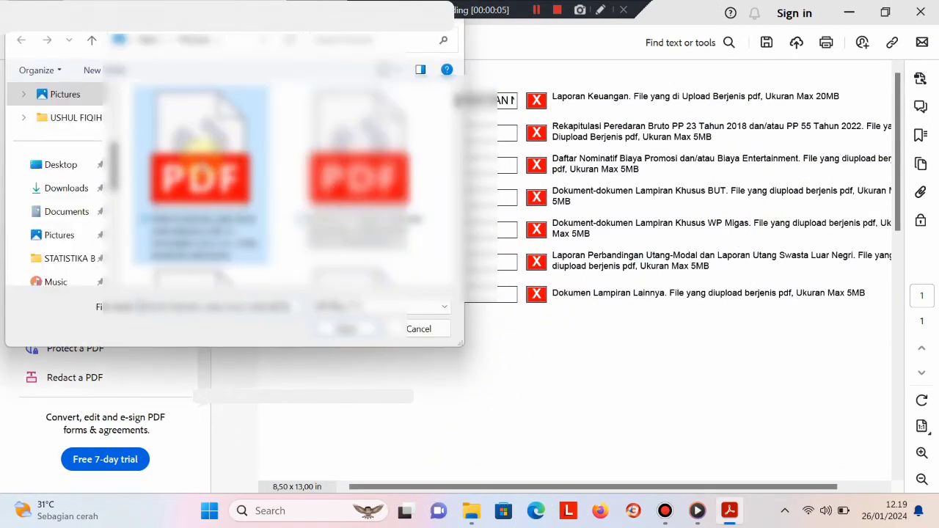
pyautogui.click(347, 332)
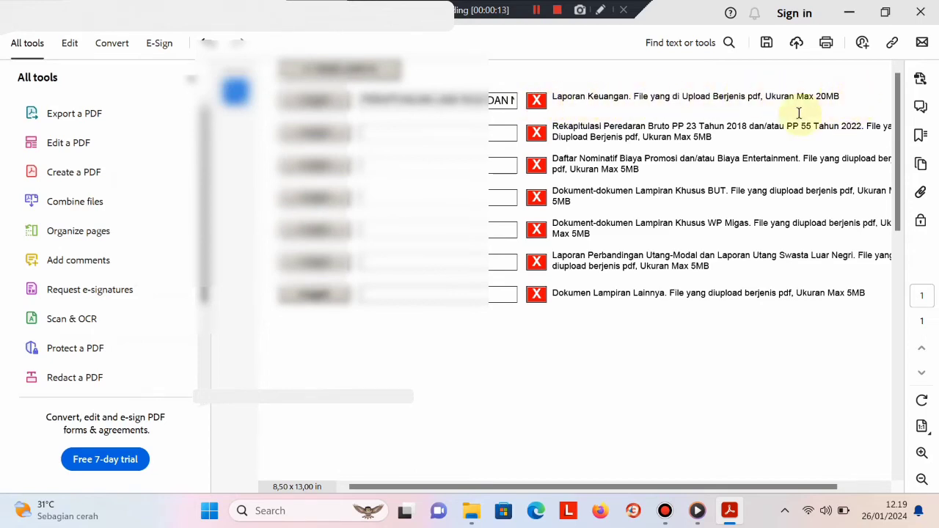
# Submit the tax return, allow the connection to eform-upload.pajak.go.id with the choice remembered, and dismiss the submission notice
pyautogui.click(897, 251)
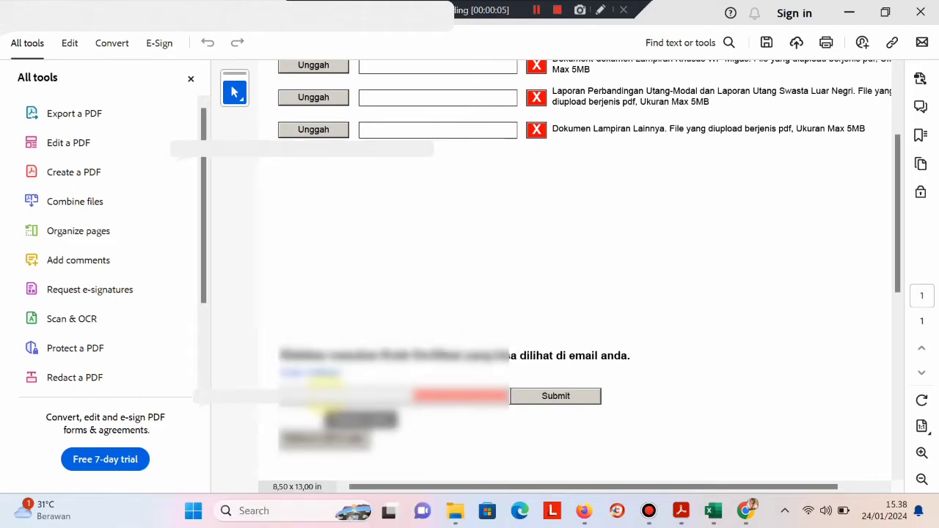
pyautogui.click(521, 402)
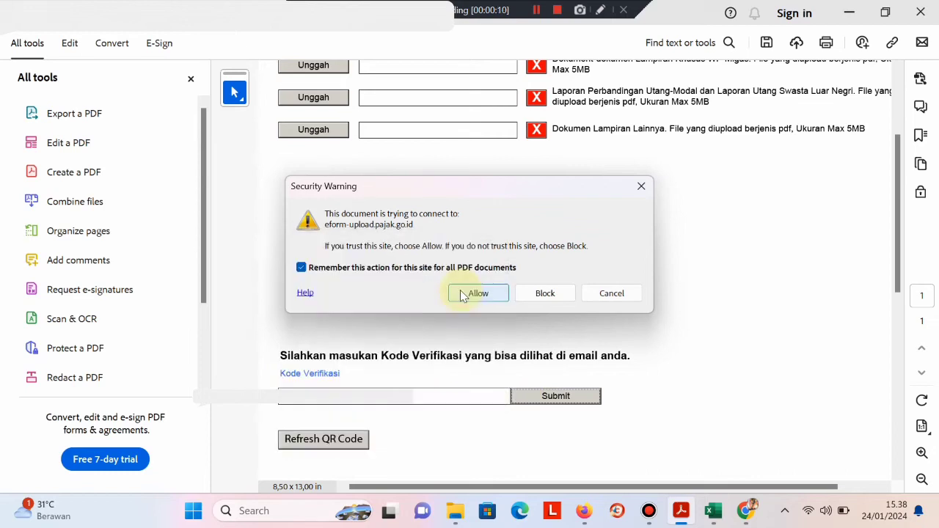
pyautogui.click(464, 295)
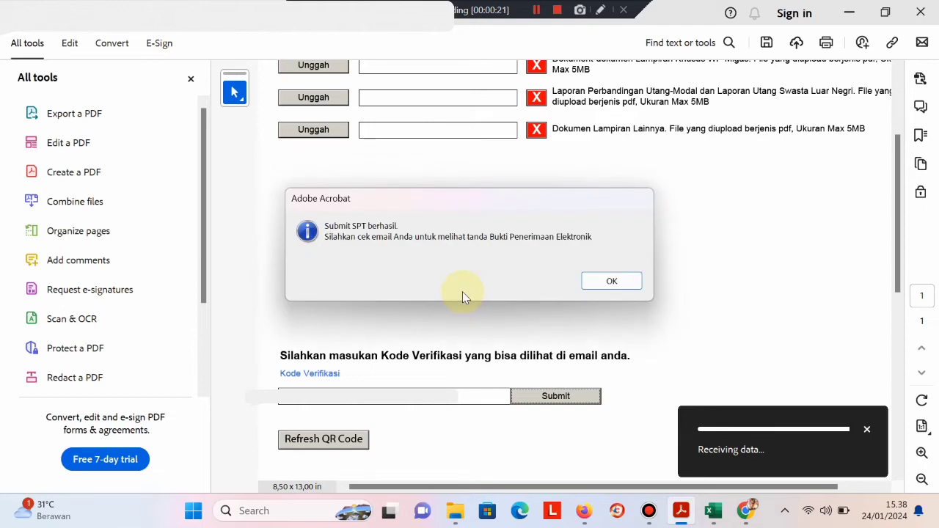
pyautogui.click(612, 283)
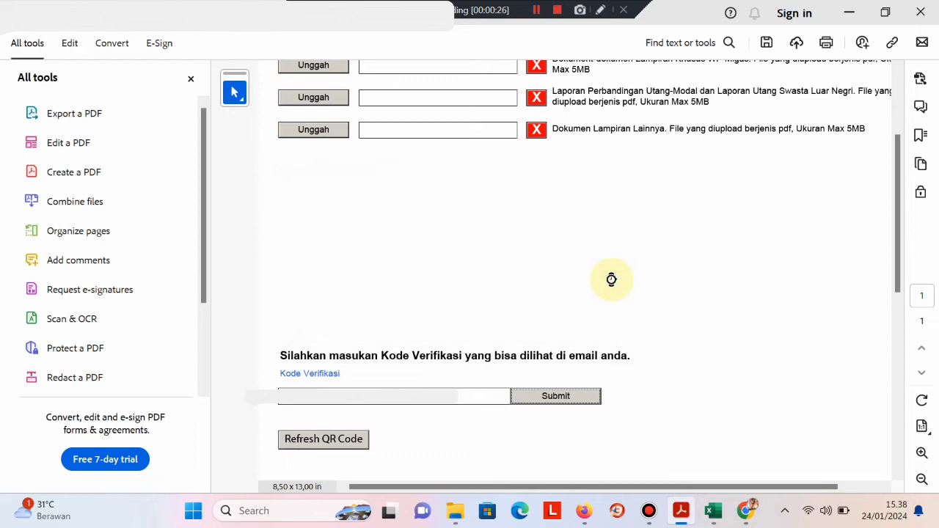
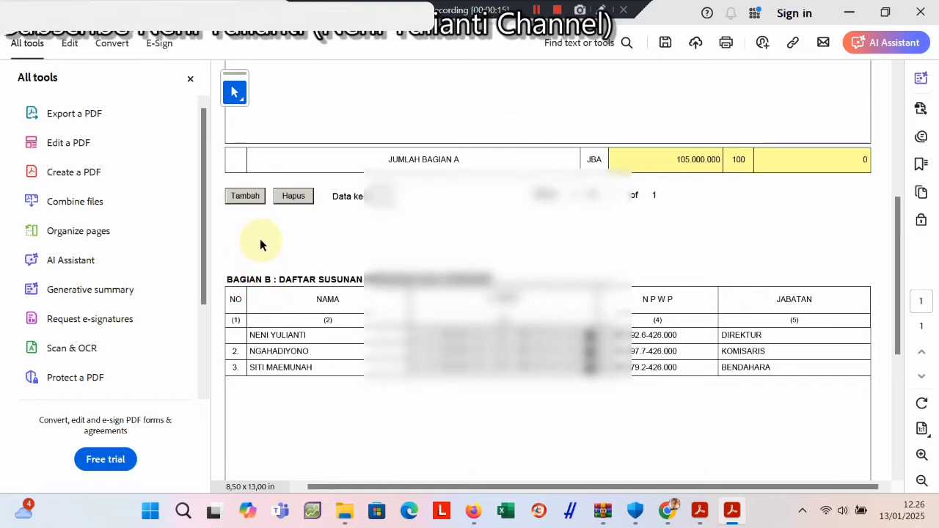
# Switch the 2024 e-Form from Lampiran V to Lampiran IV
pyautogui.scroll(5, 357, 257)
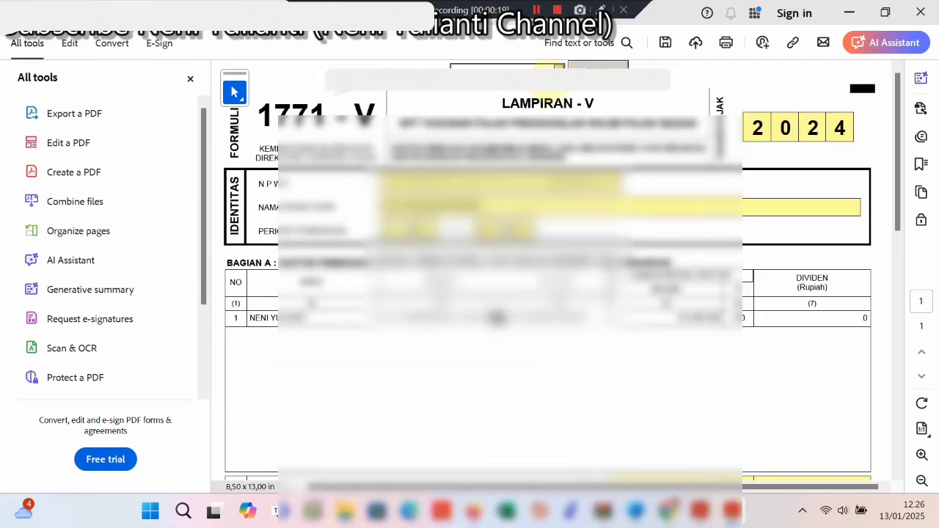
pyautogui.click(558, 72)
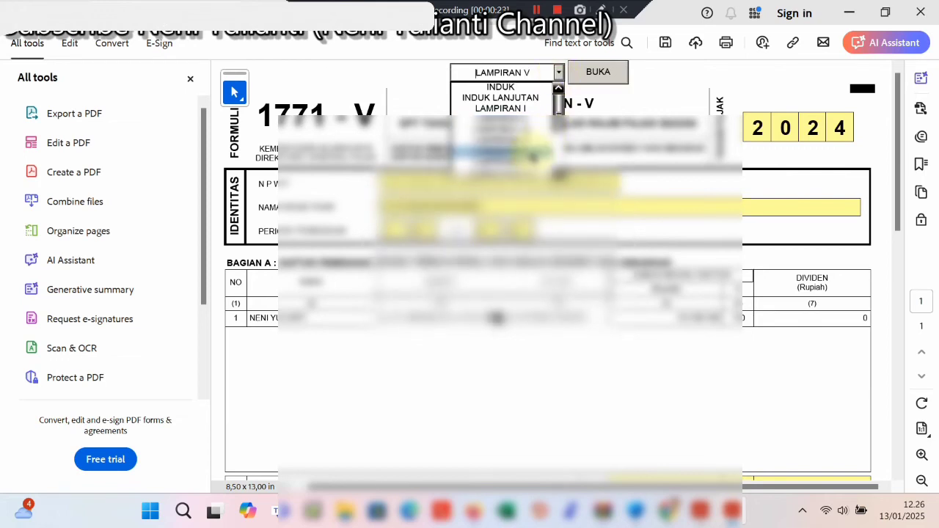
pyautogui.click(524, 143)
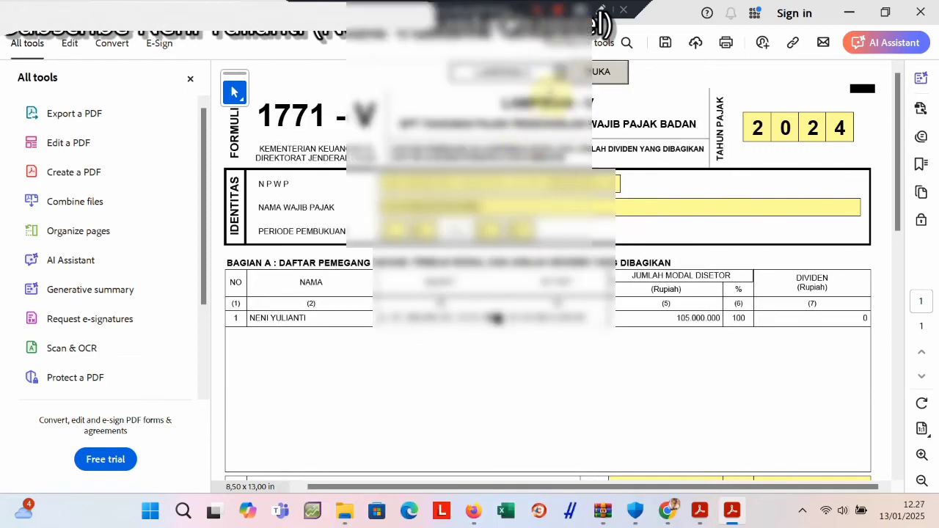
# Add a row under 14. Jenis Penghasilan Lainnya with the income type "MITRA PEMDA, KONTRAKTOR, DAN INSTALASI LISTRIK"
pyautogui.scroll(-5, 609, 246)
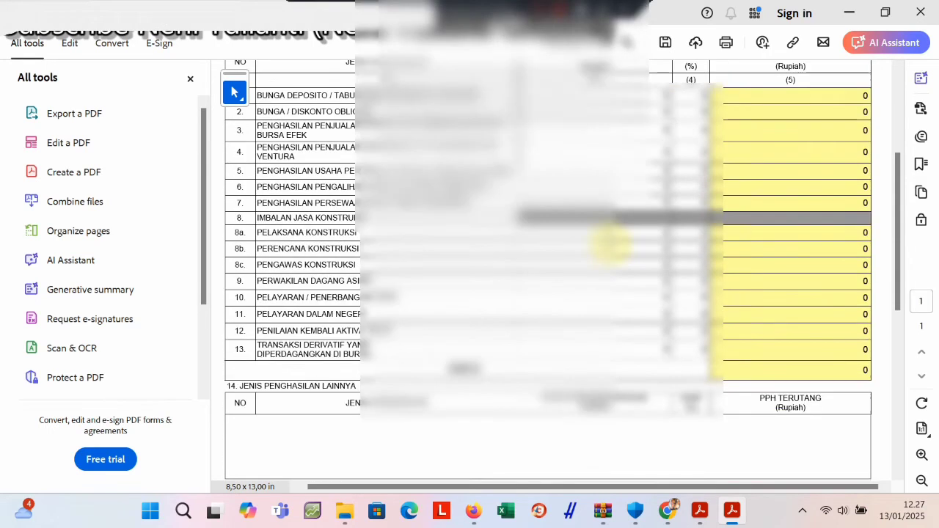
pyautogui.scroll(-3, 609, 242)
pyautogui.click(247, 434)
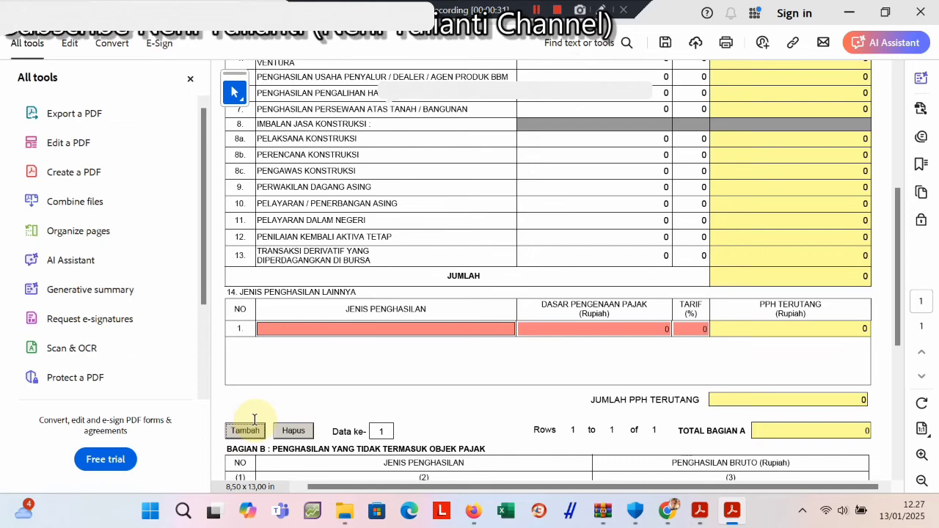
pyautogui.click(275, 328)
pyautogui.write('MIT')
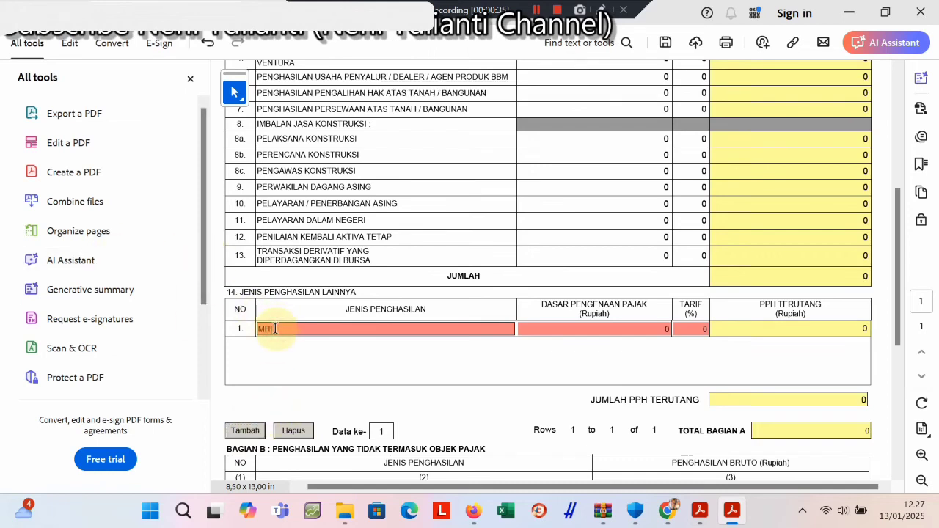
pyautogui.write('RA PEMDA')
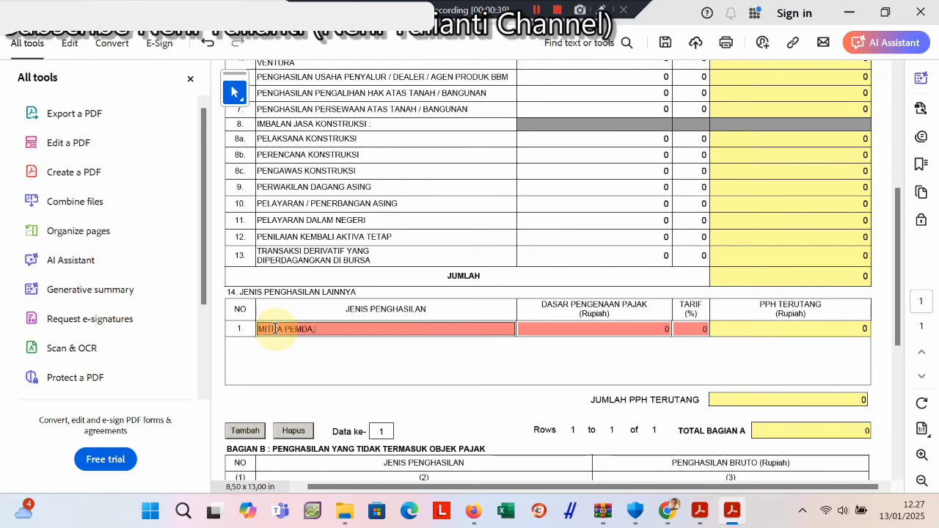
pyautogui.write(', KONTRAKTOR')
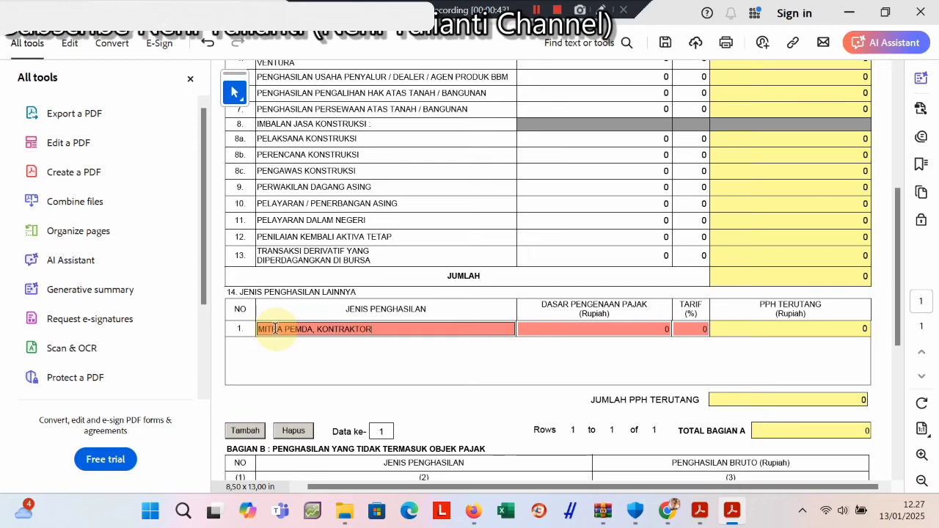
pyautogui.write(', DAN INSTALASI LISTRIK')
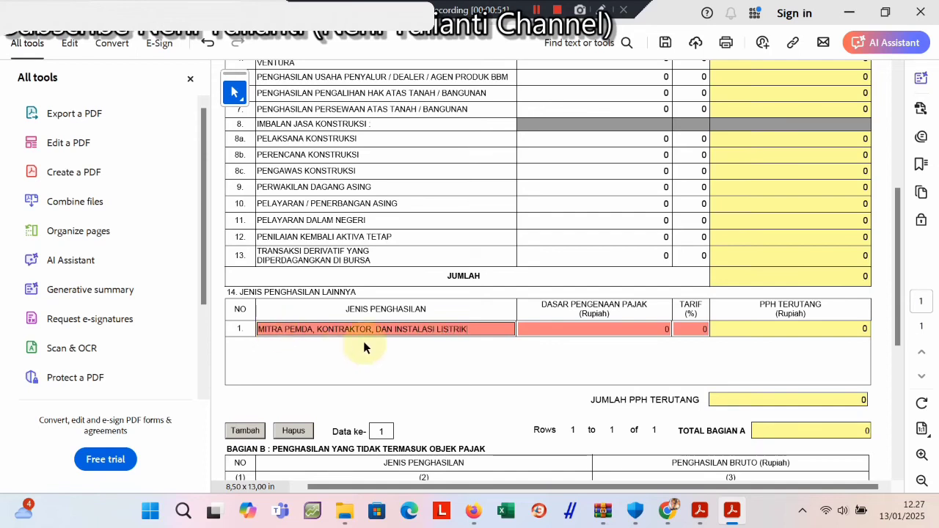
# Set the Dasar Pengenaan Pajak of the new other-income row to 556.491.156 rupiah
pyautogui.click(669, 328)
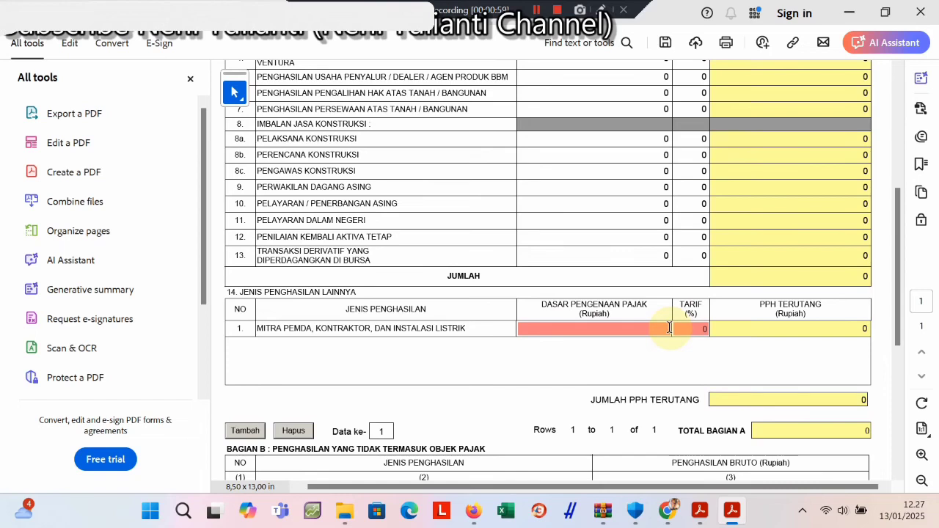
pyautogui.write('5500')
pyautogui.press('BackSpace')
pyautogui.press('BackSpace')
pyautogui.press('BackSpace')
pyautogui.write('556.49')
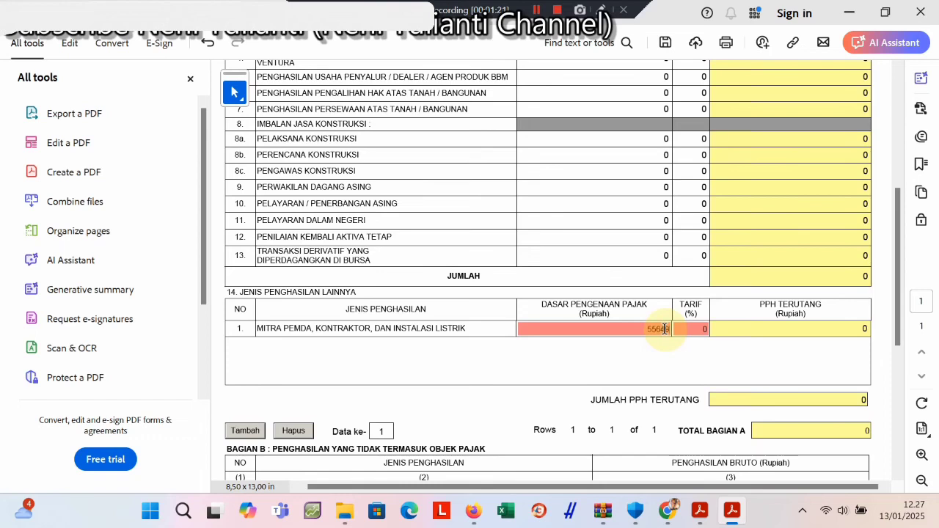
pyautogui.write('1.')
pyautogui.write('136')
pyautogui.press('Tab')
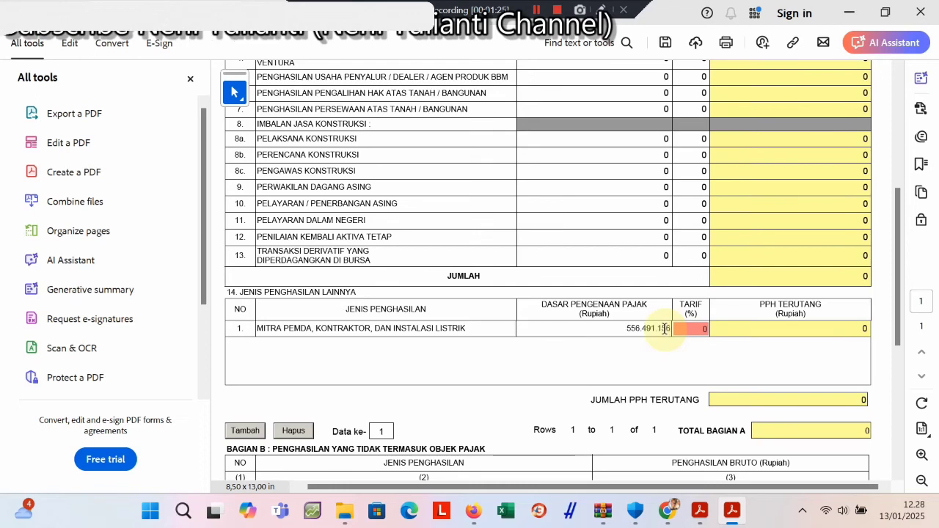
# Set the Tarif of the other-income row to 1,75% so its PPh Terutang is calculated
pyautogui.click(706, 330)
pyautogui.press('BackSpace')
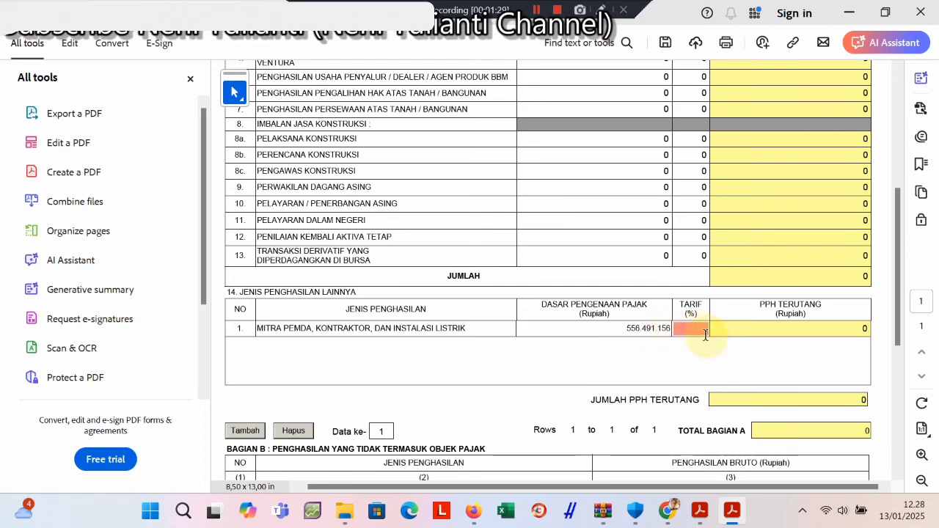
pyautogui.write('1,75')
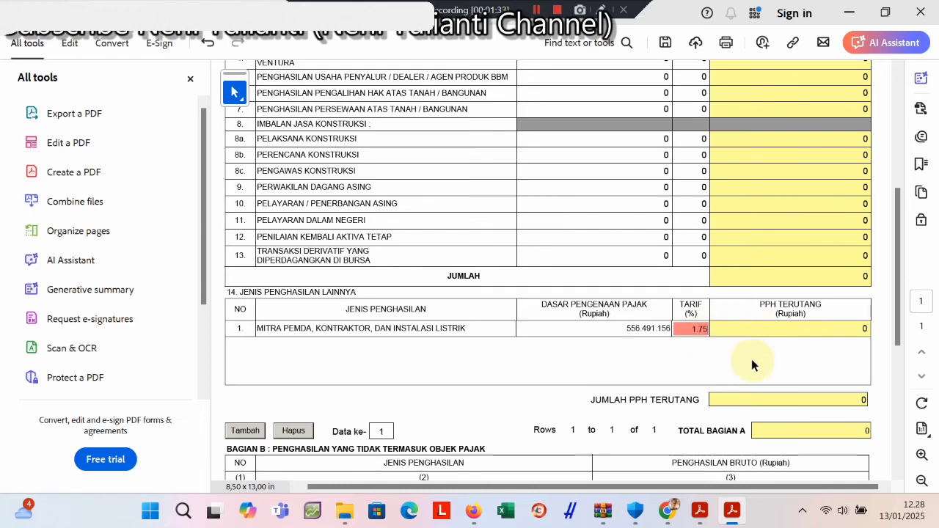
pyautogui.click(752, 359)
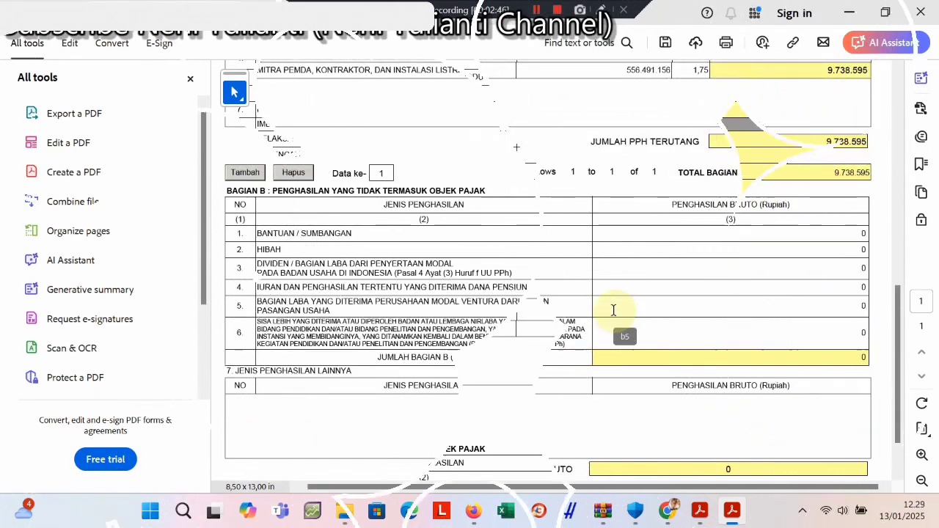
# Look over Bagian B of Lampiran IV without entering anything and open Lampiran III
pyautogui.scroll(-2, 614, 310)
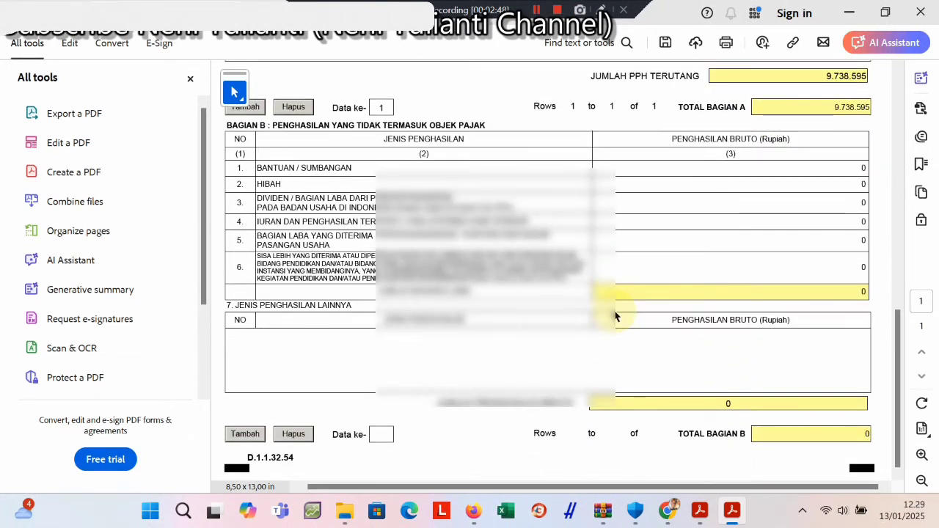
pyautogui.scroll(15, 614, 316)
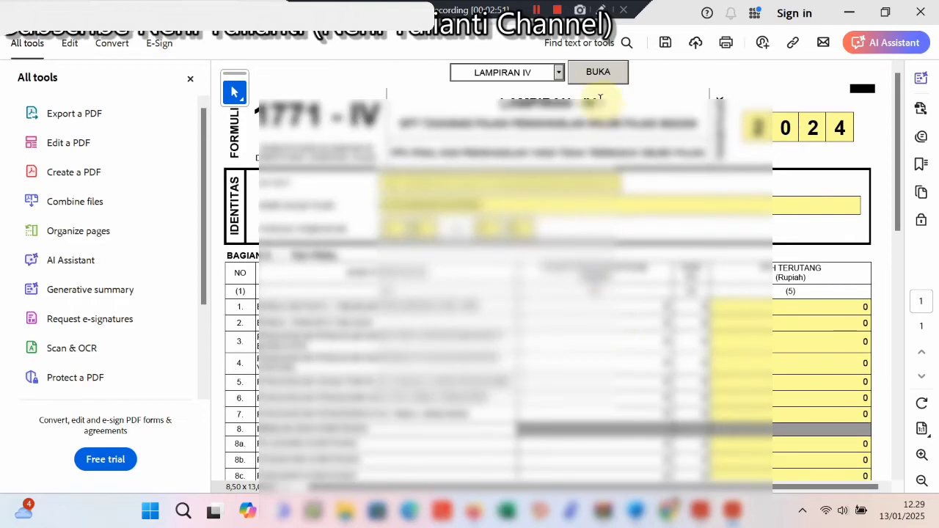
pyautogui.click(558, 73)
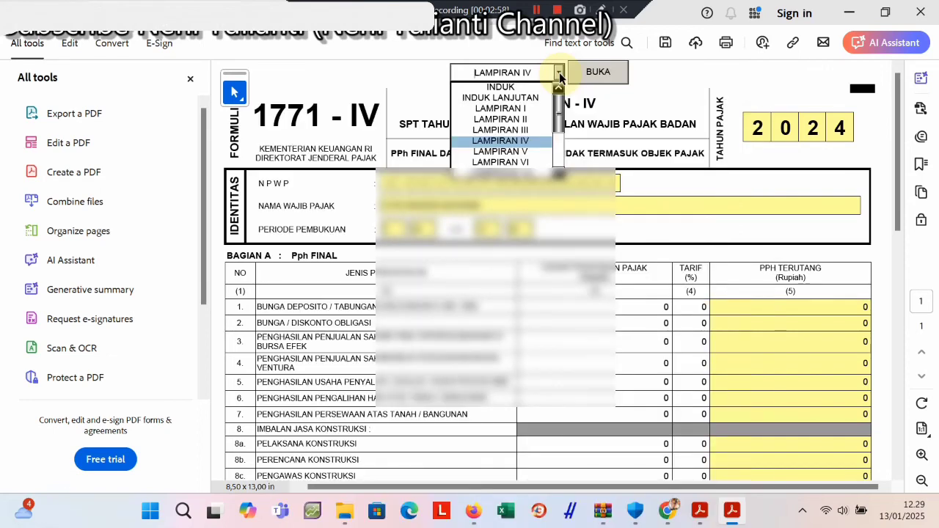
pyautogui.click(549, 130)
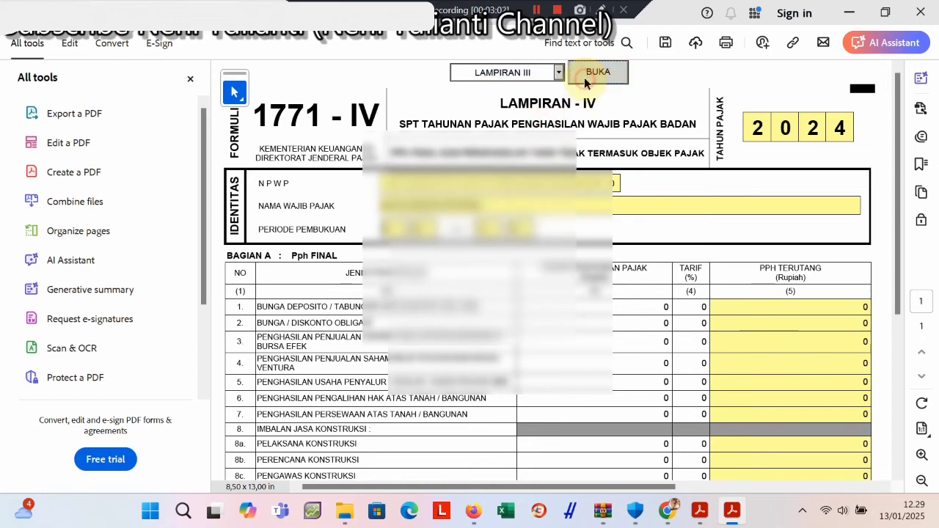
pyautogui.click(591, 77)
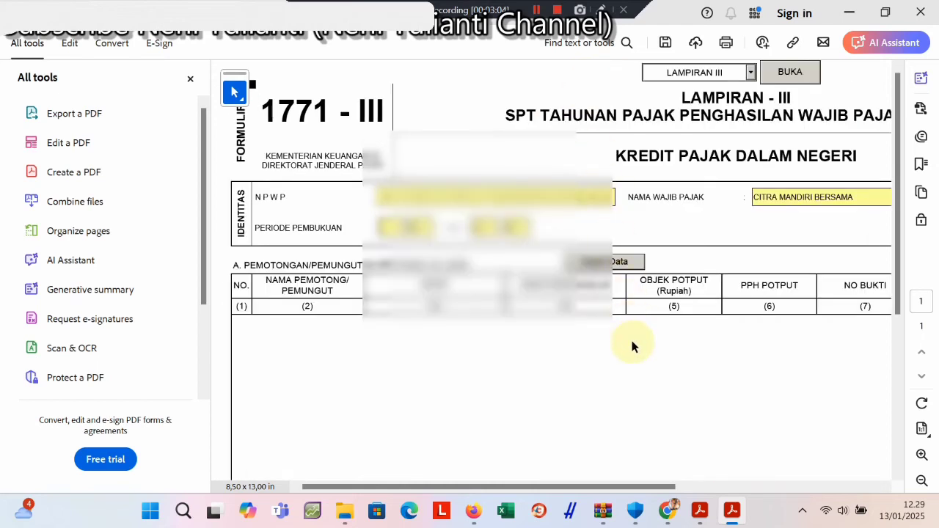
# View the remaining columns of the empty Lampiran III tax credit table and open Lampiran II
pyautogui.click(717, 486)
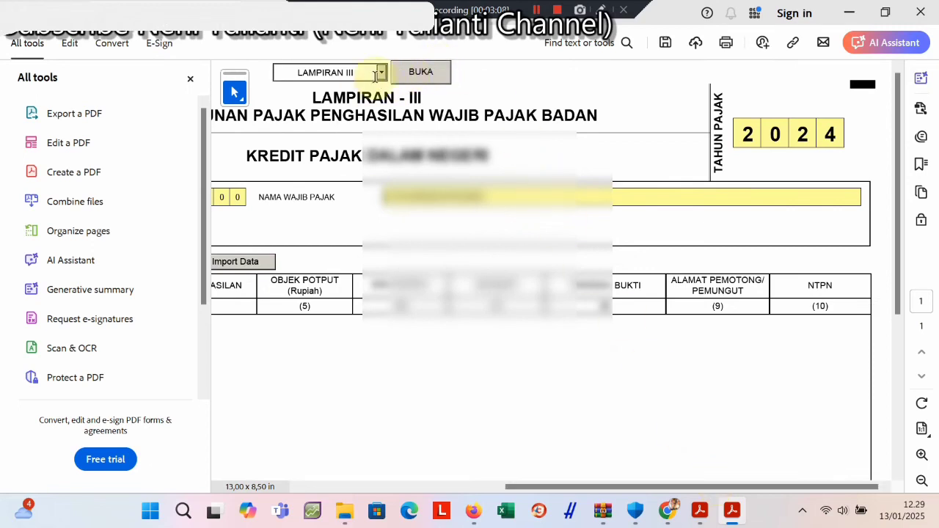
pyautogui.click(382, 72)
pyautogui.click(360, 119)
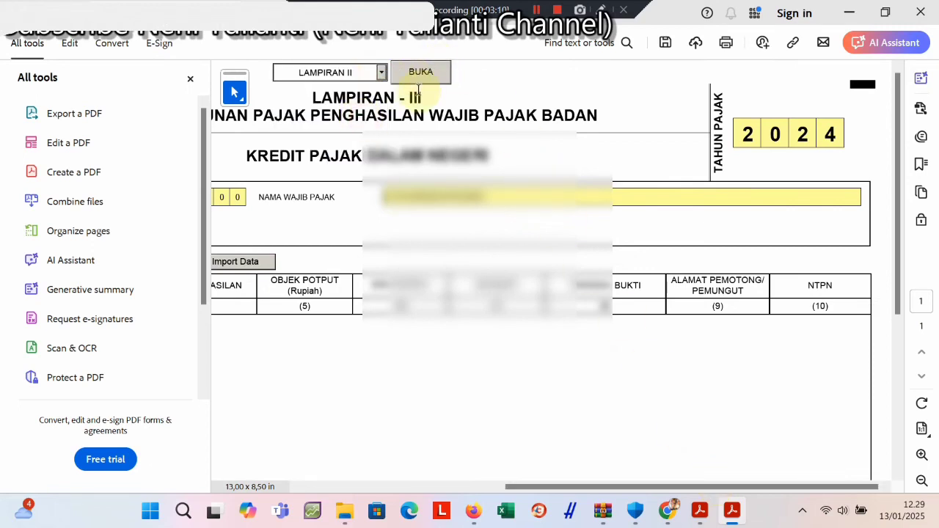
pyautogui.click(424, 76)
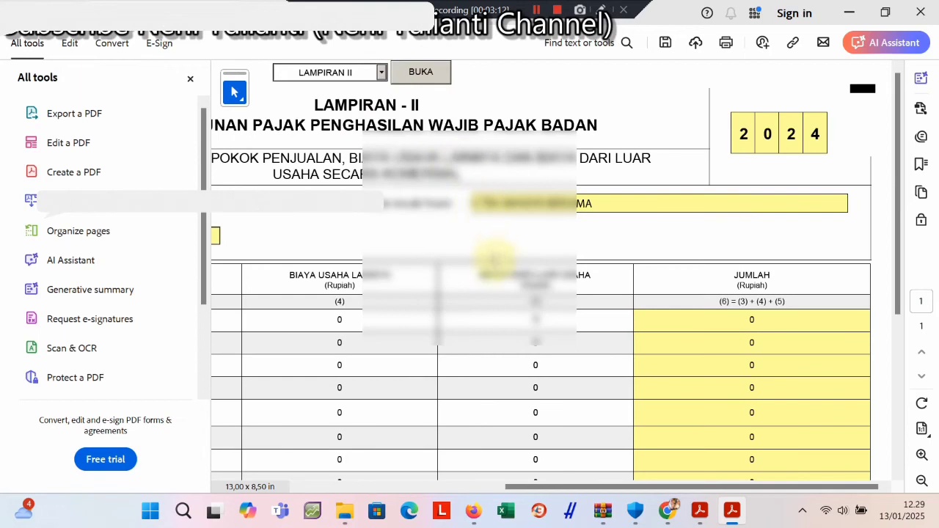
# Review Lampiran II's cost of goods sold, other business expense and total columns, highlighting the Pembelian Bahan/Barang Dagangan amount
pyautogui.click(440, 487)
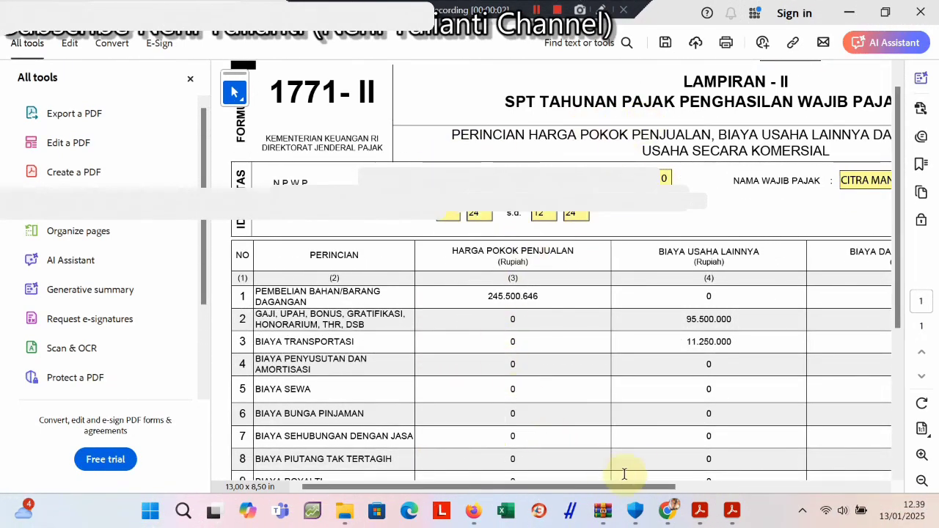
pyautogui.click(683, 488)
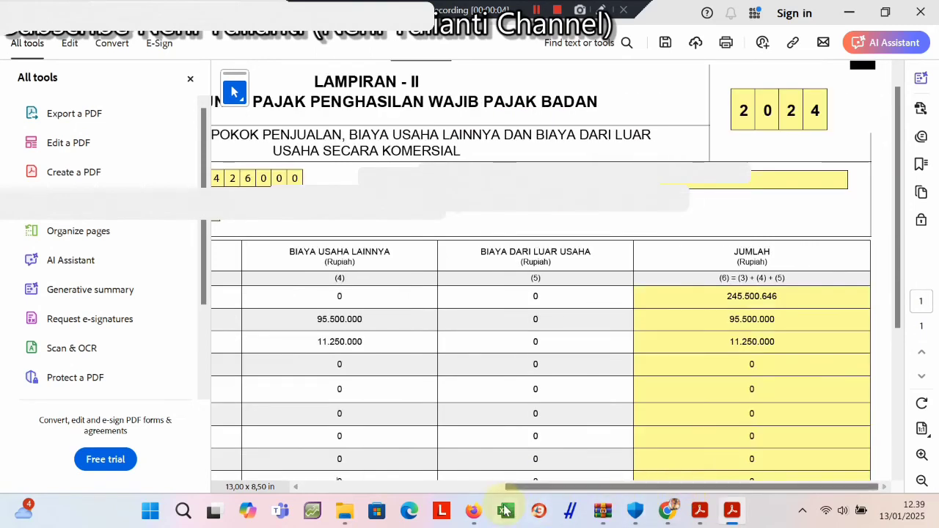
pyautogui.click(478, 487)
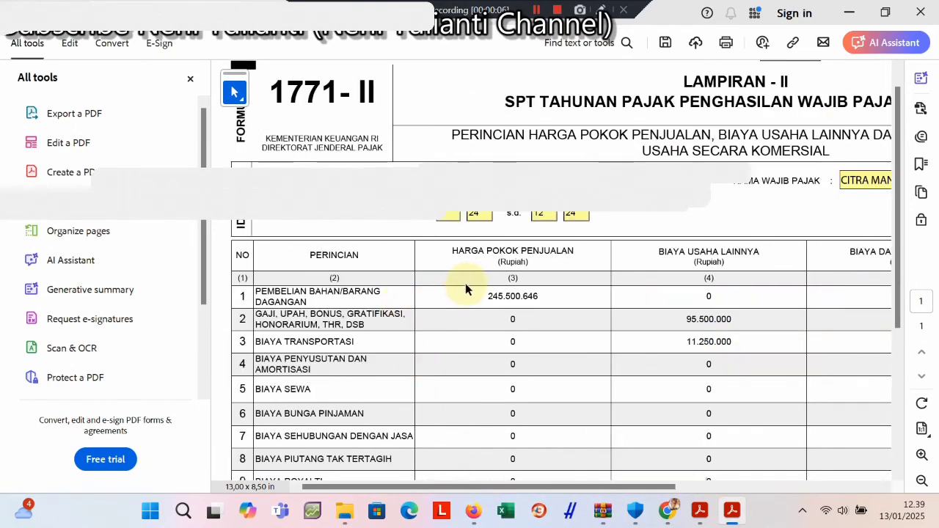
pyautogui.moveTo(487, 297); pyautogui.dragTo(527, 297)
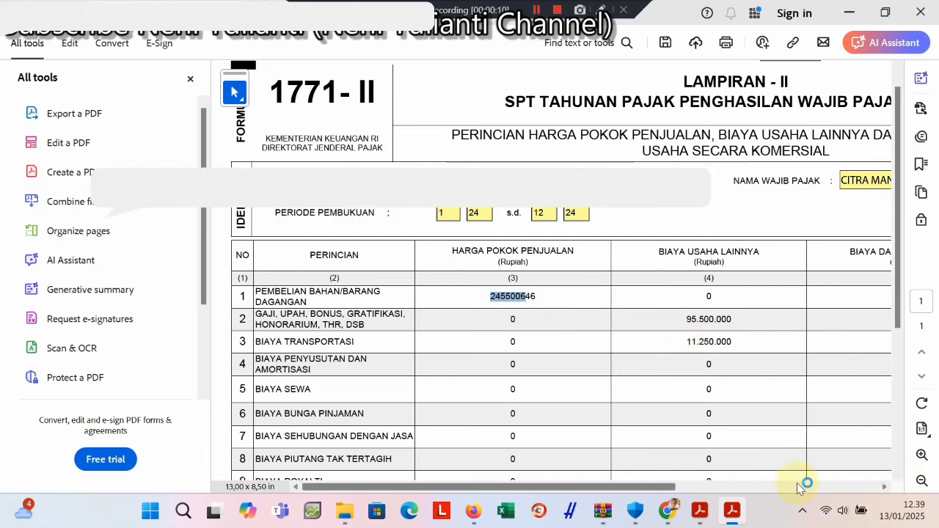
# Check all expense rows of Lampiran II across the cost and Jumlah columns, down to the total in row 14
pyautogui.click(797, 487)
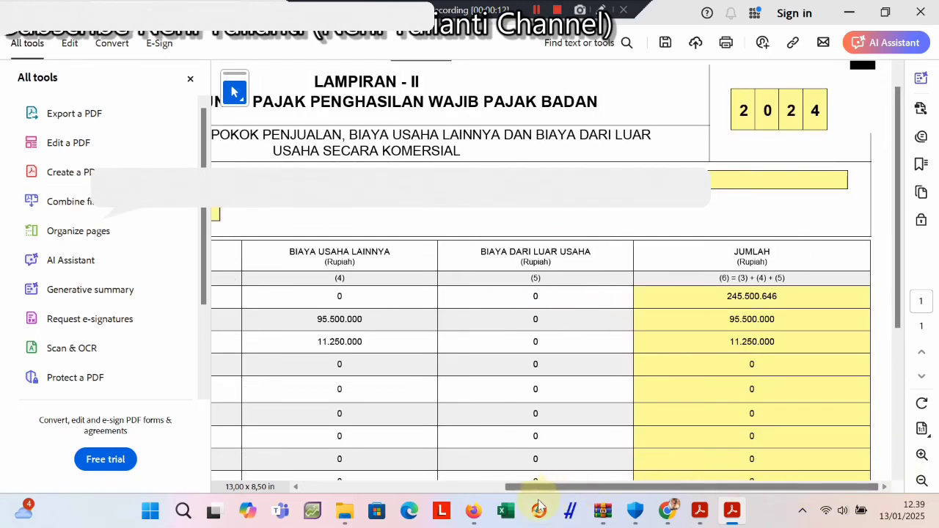
pyautogui.click(474, 487)
pyautogui.scroll(-1, 498, 373)
pyautogui.scroll(-2, 497, 373)
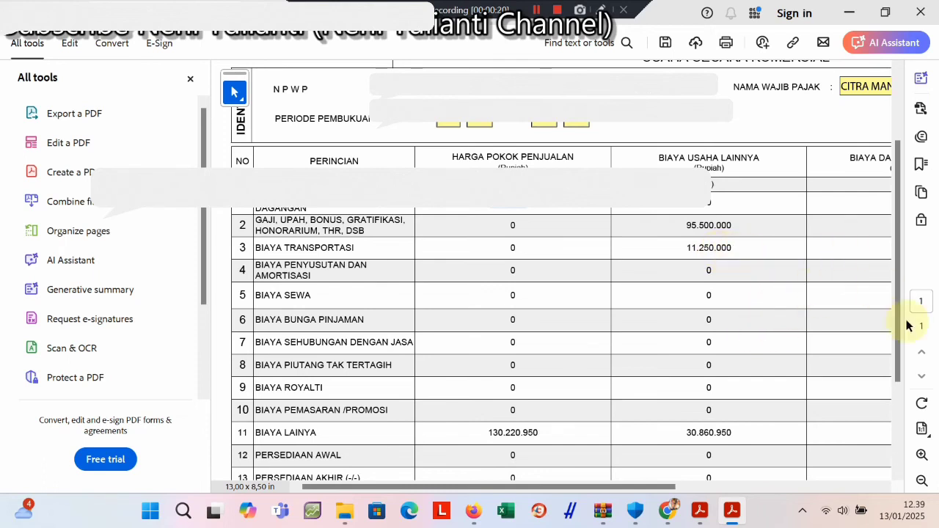
pyautogui.click(856, 487)
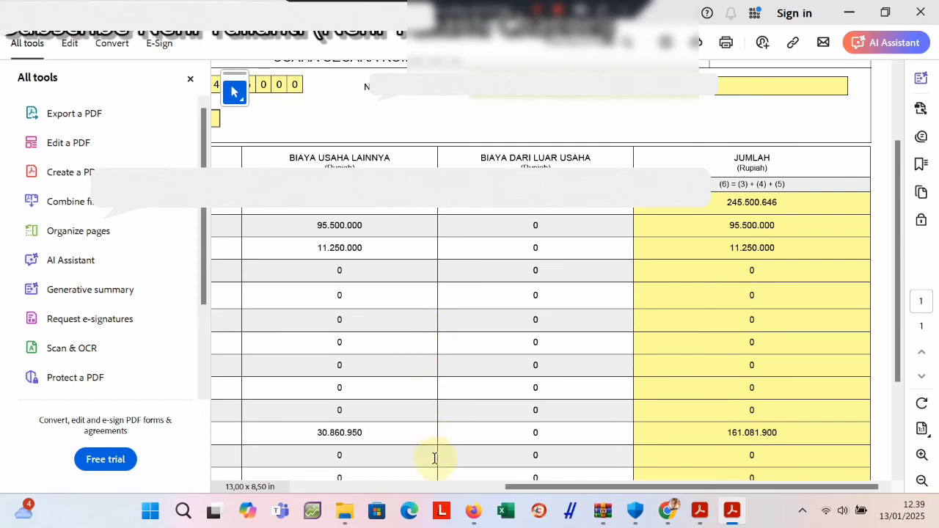
pyautogui.click(445, 487)
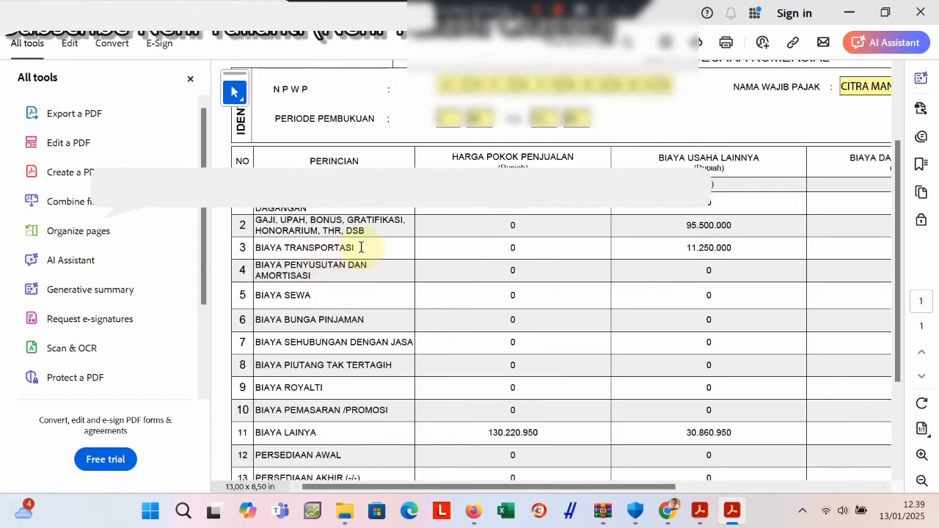
pyautogui.scroll(-2, 682, 316)
pyautogui.click(738, 357)
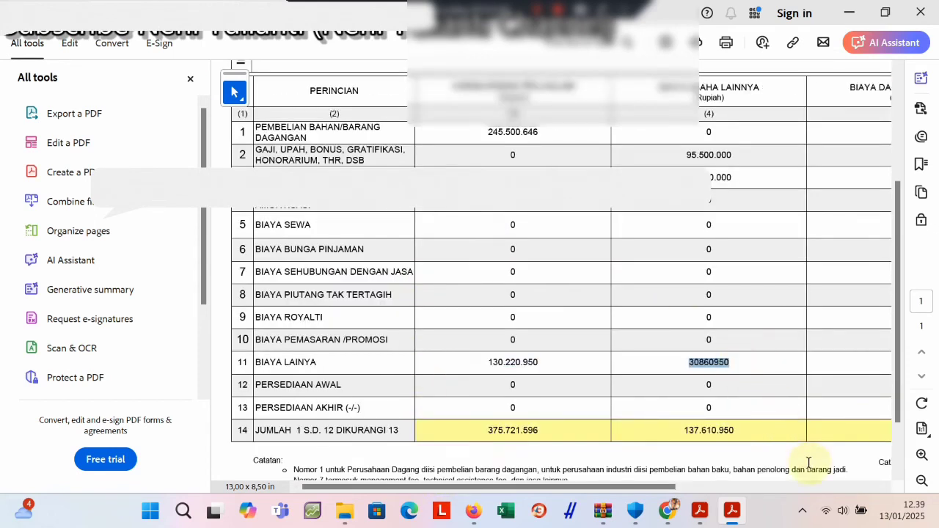
pyautogui.click(779, 488)
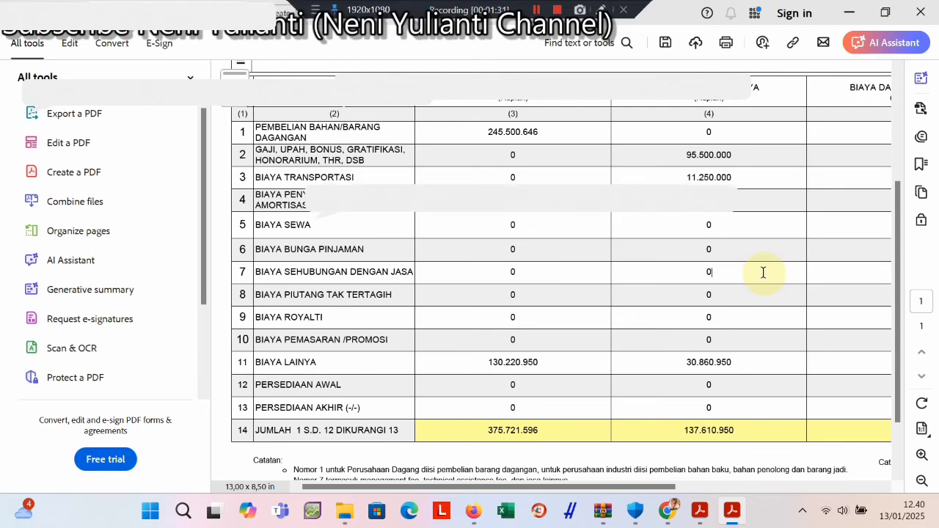
# Choose Lampiran I as the attachment to display and open it
pyautogui.scroll(1, 738, 221)
pyautogui.scroll(3, 738, 221)
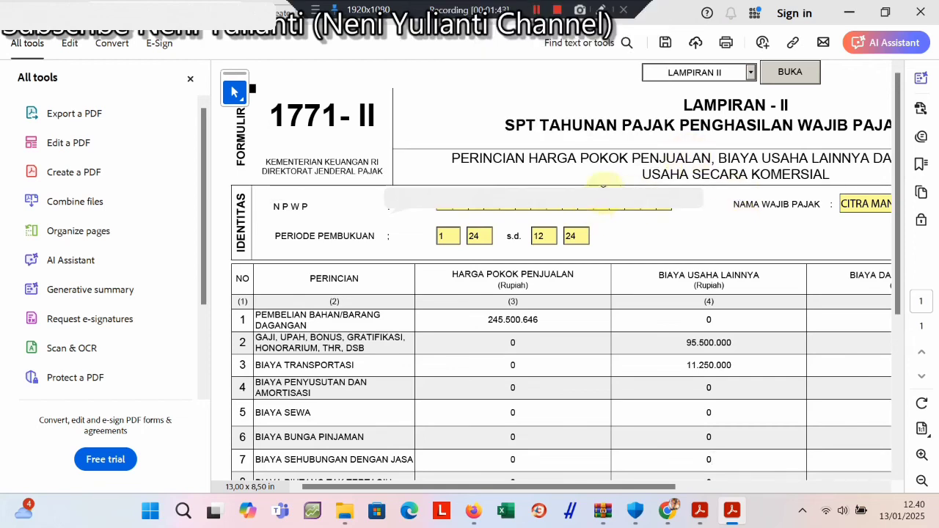
pyautogui.click(750, 69)
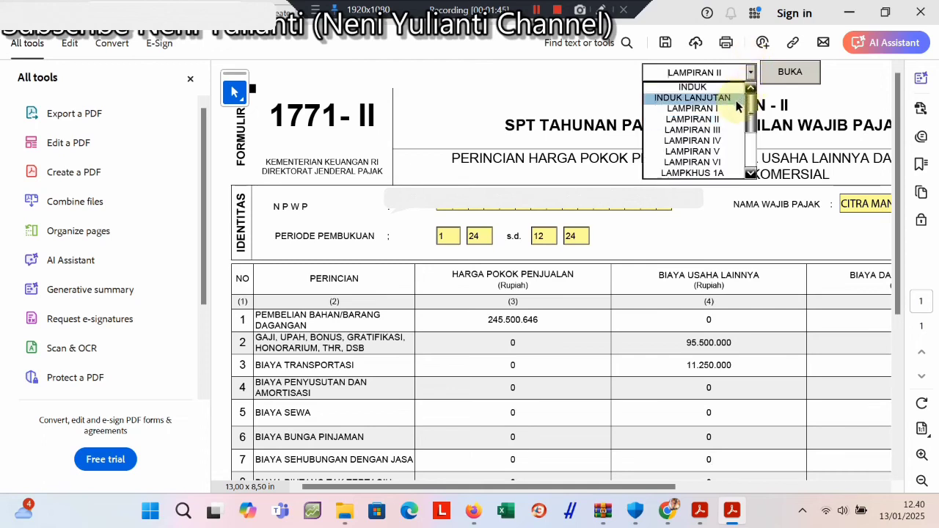
pyautogui.click(747, 107)
pyautogui.click(787, 74)
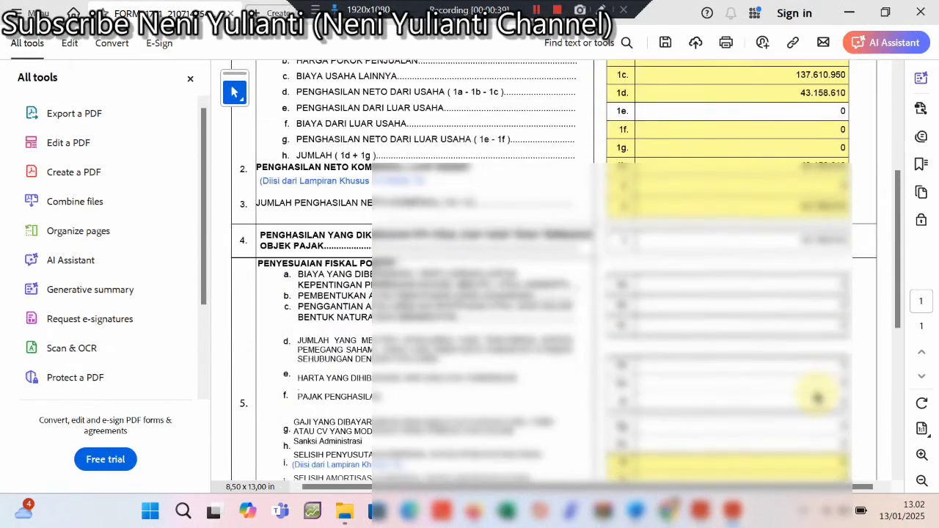
# Review Lampiran I's fiscal net income calculation through item 8 and open the list of form parts
pyautogui.scroll(-10, 817, 397)
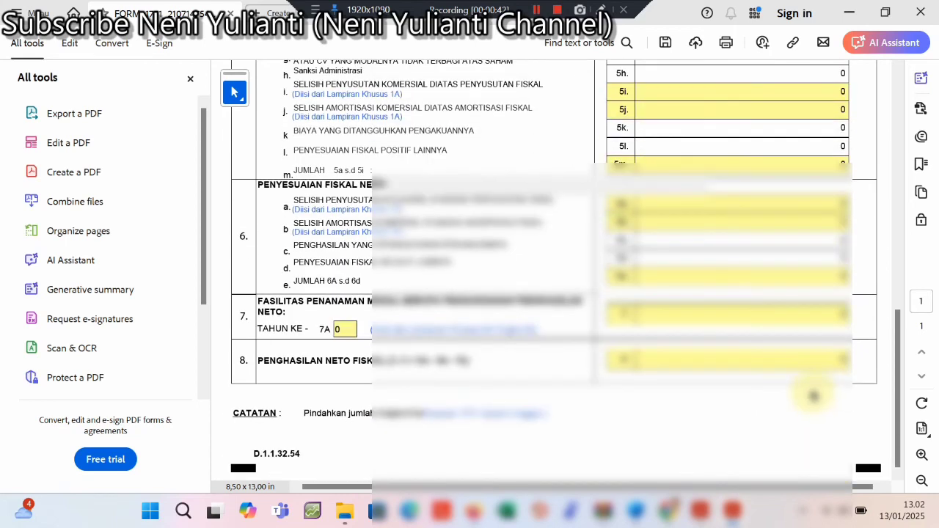
pyautogui.scroll(12, 817, 397)
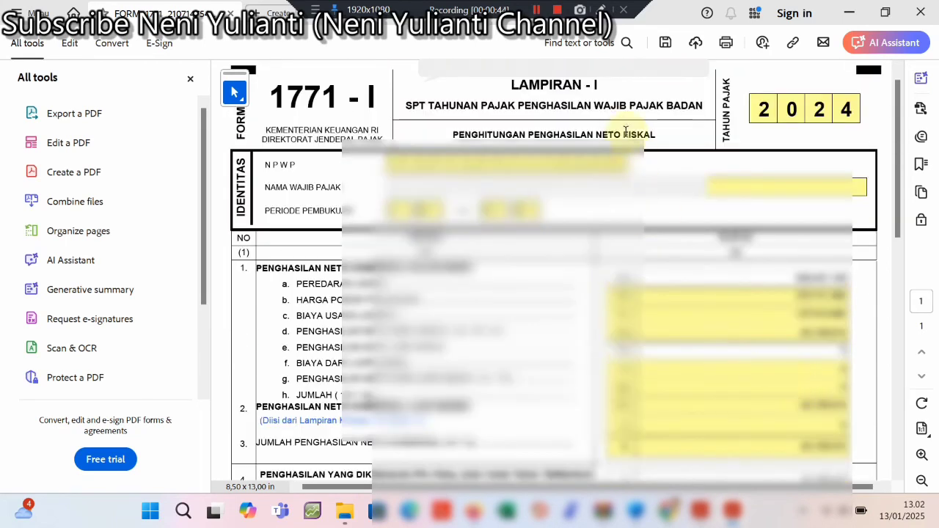
pyautogui.scroll(1, 616, 125)
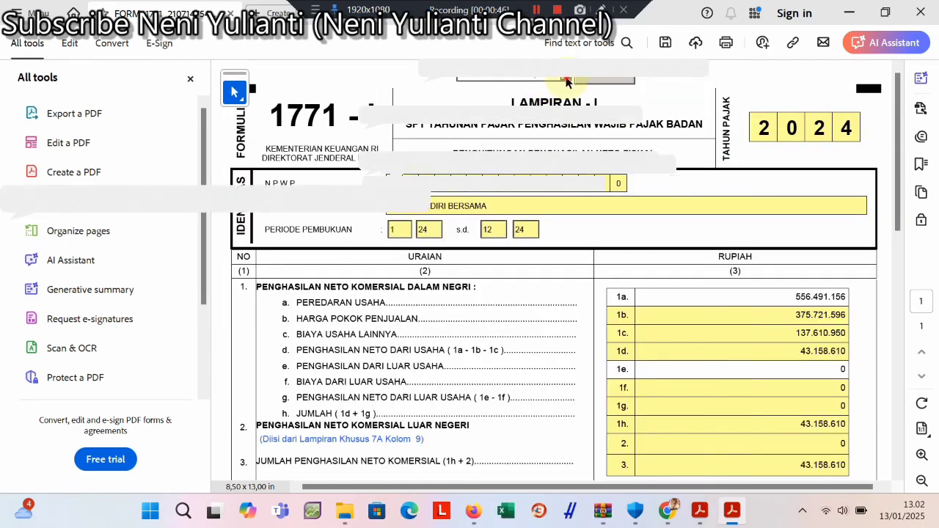
pyautogui.click(567, 81)
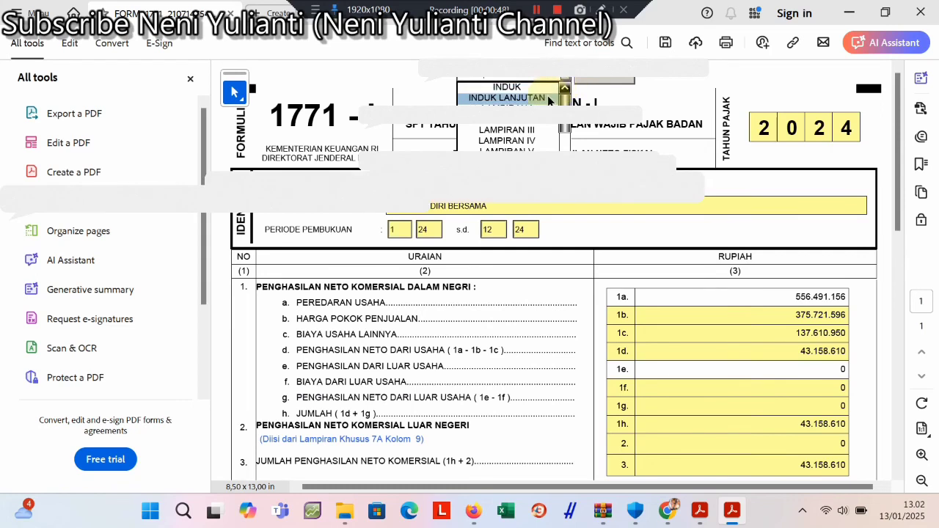